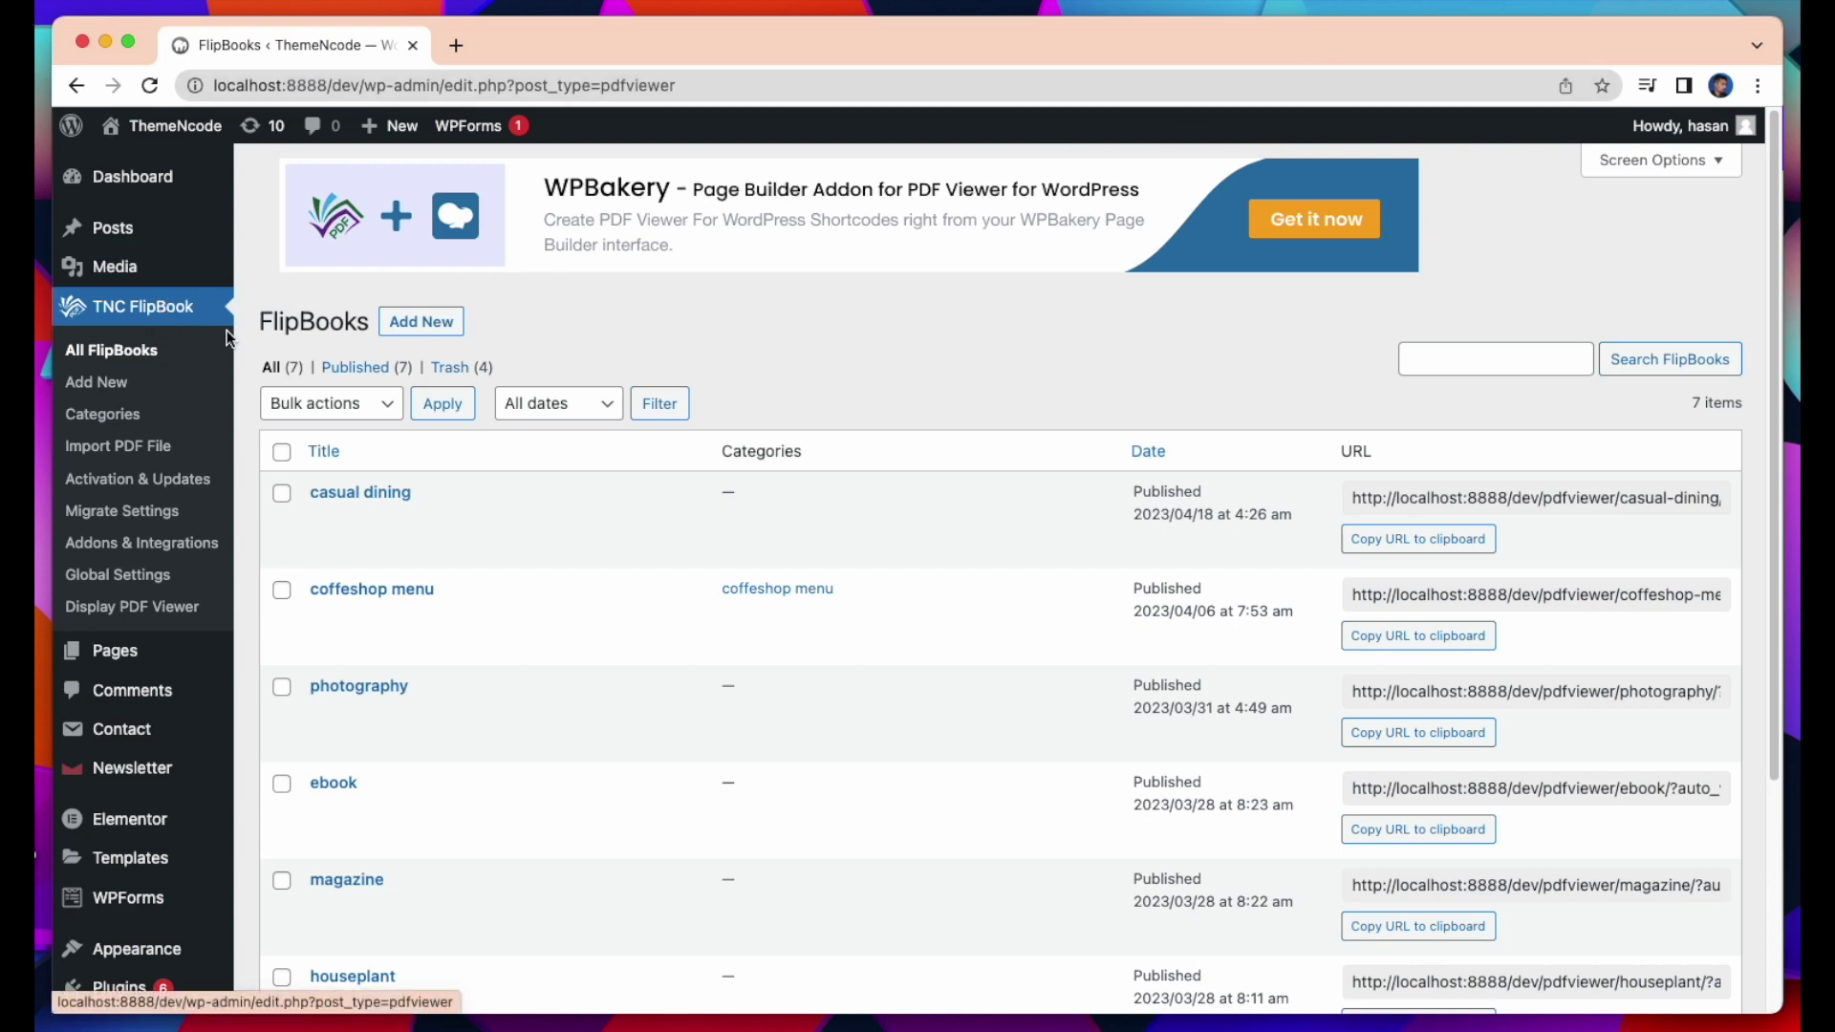
Step: Open a blank Add New FlipBook page from the TNC FlipBook menu
left_click(139, 385)
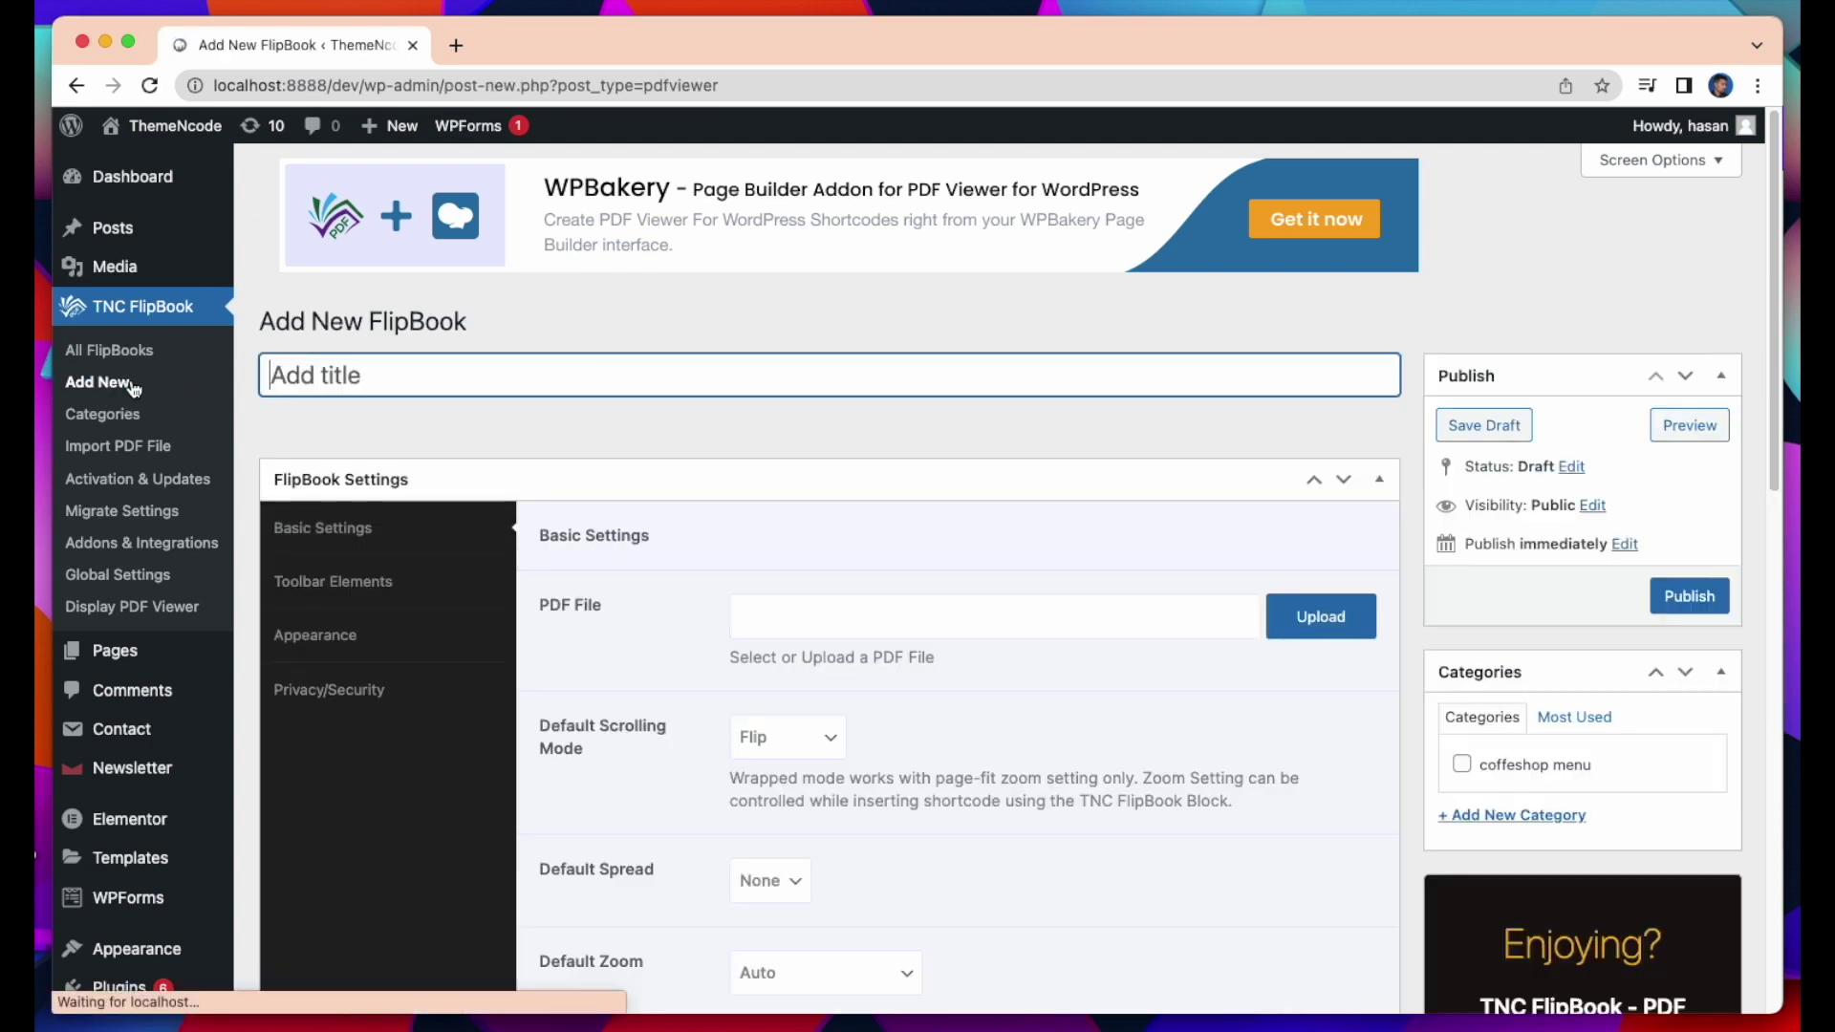
Step: Title the flipbook 'TNC Test' and set its PDF File to Green-Modern-Photography-Instagram-Post_compressed.pdf
type("TNC Test")
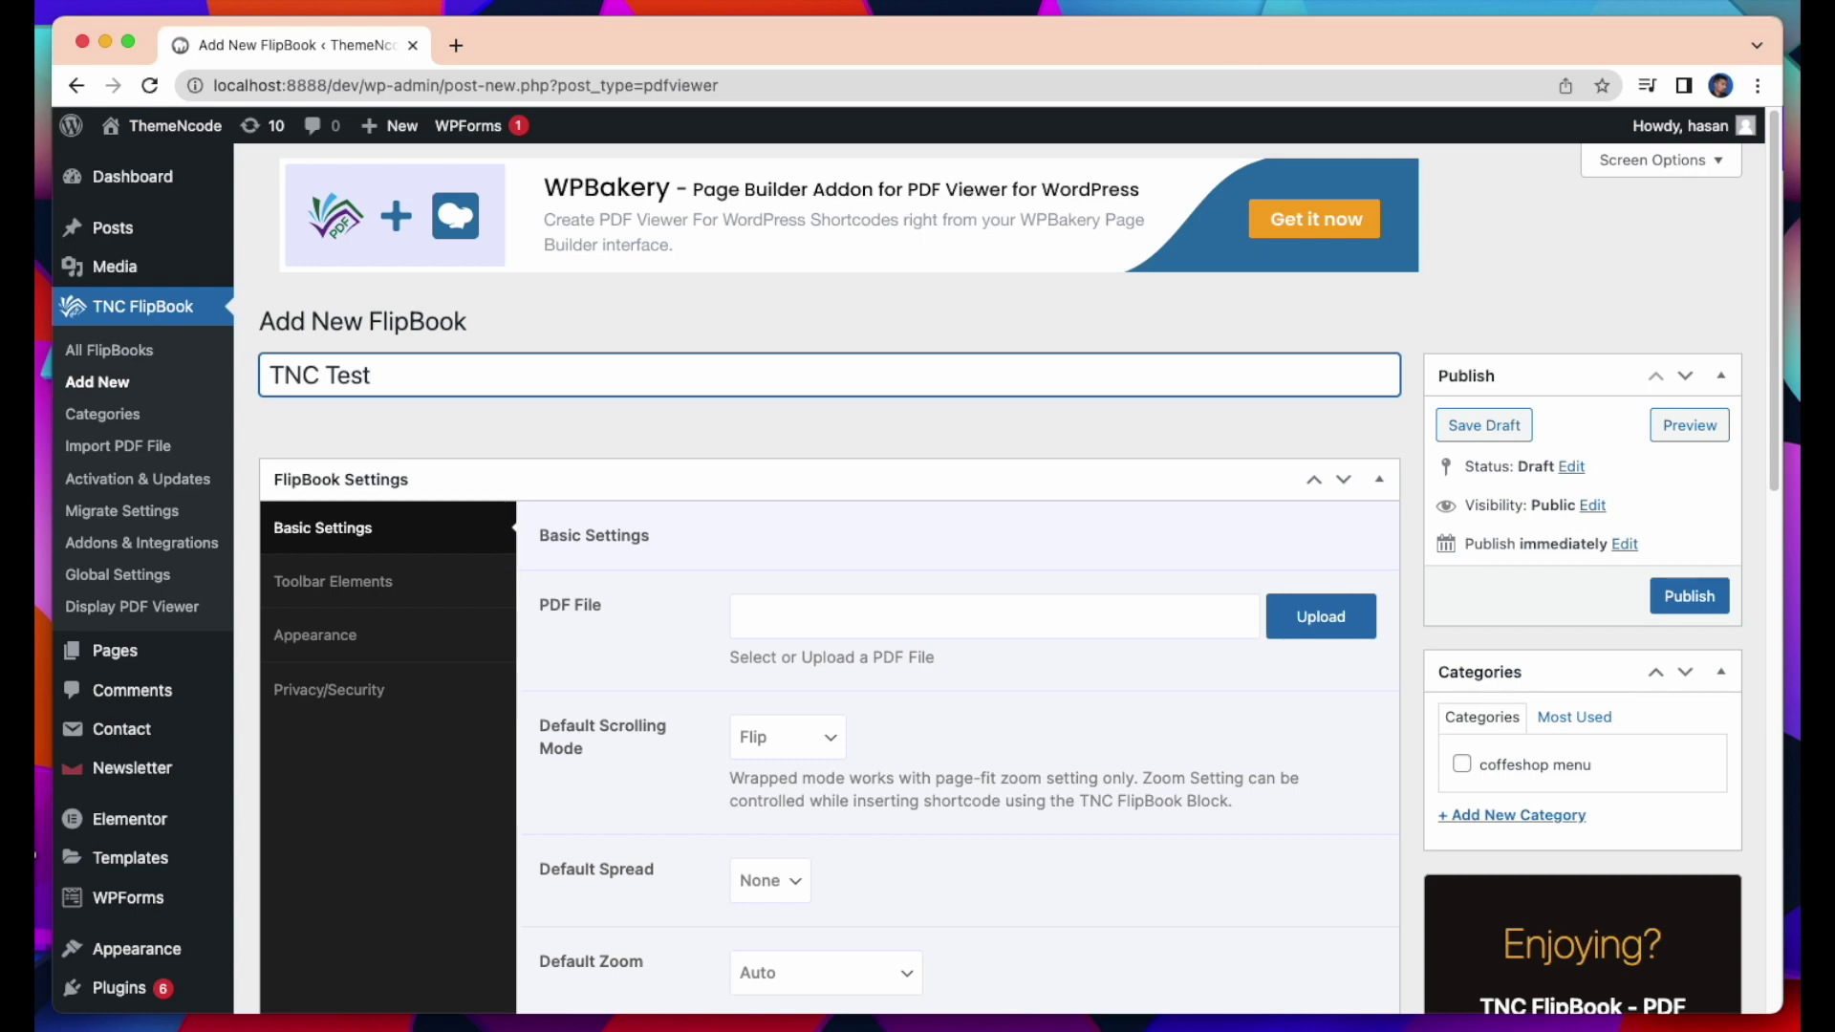
left_click(1322, 617)
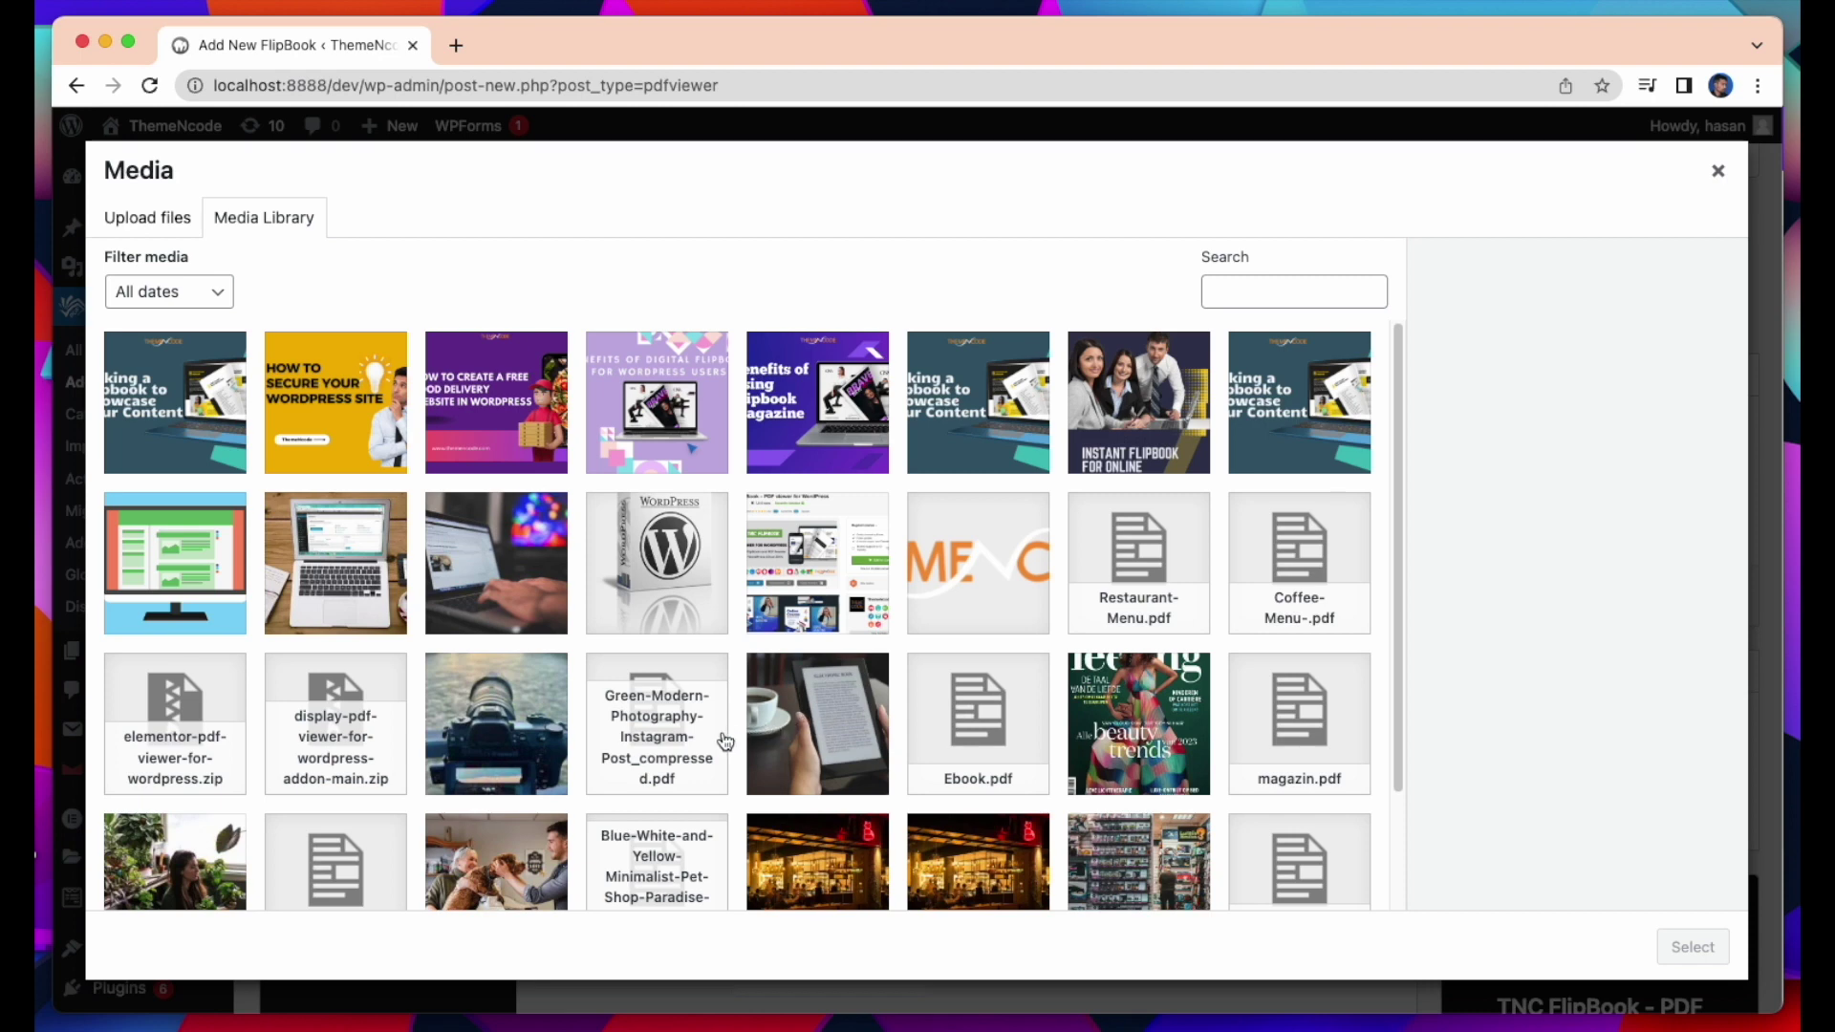
left_click(673, 754)
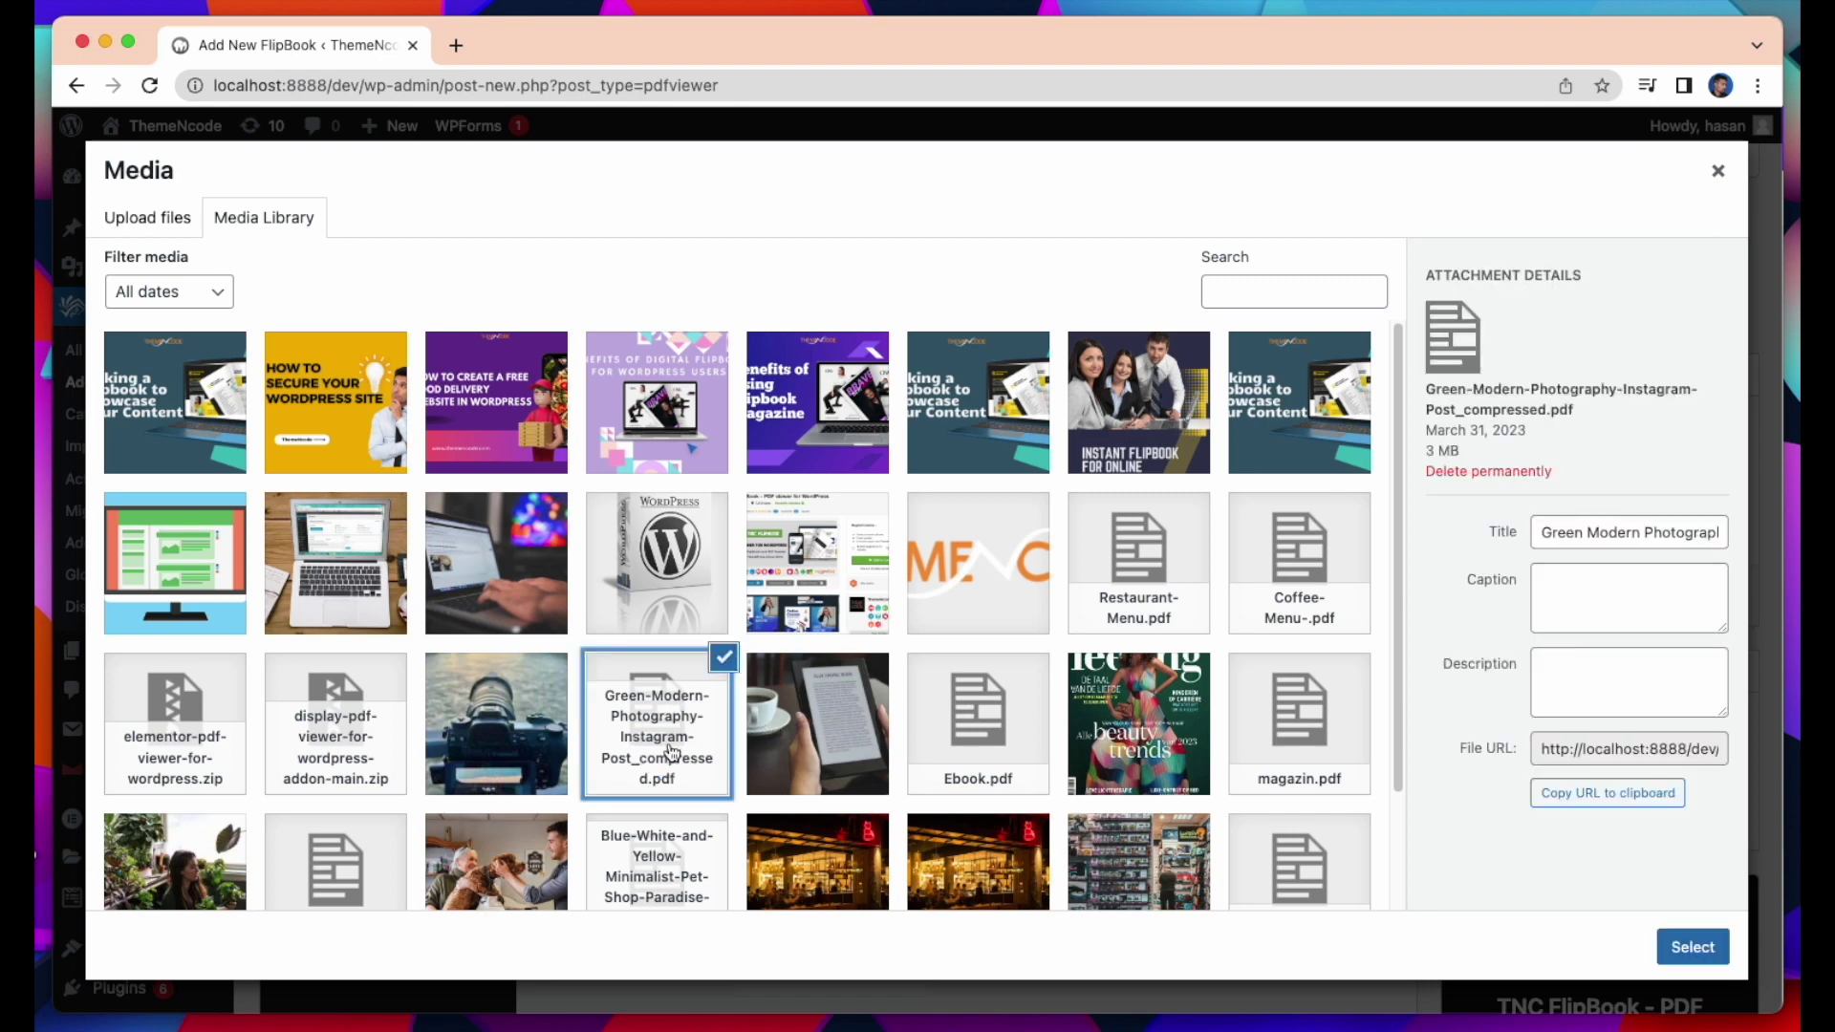
left_click(1705, 946)
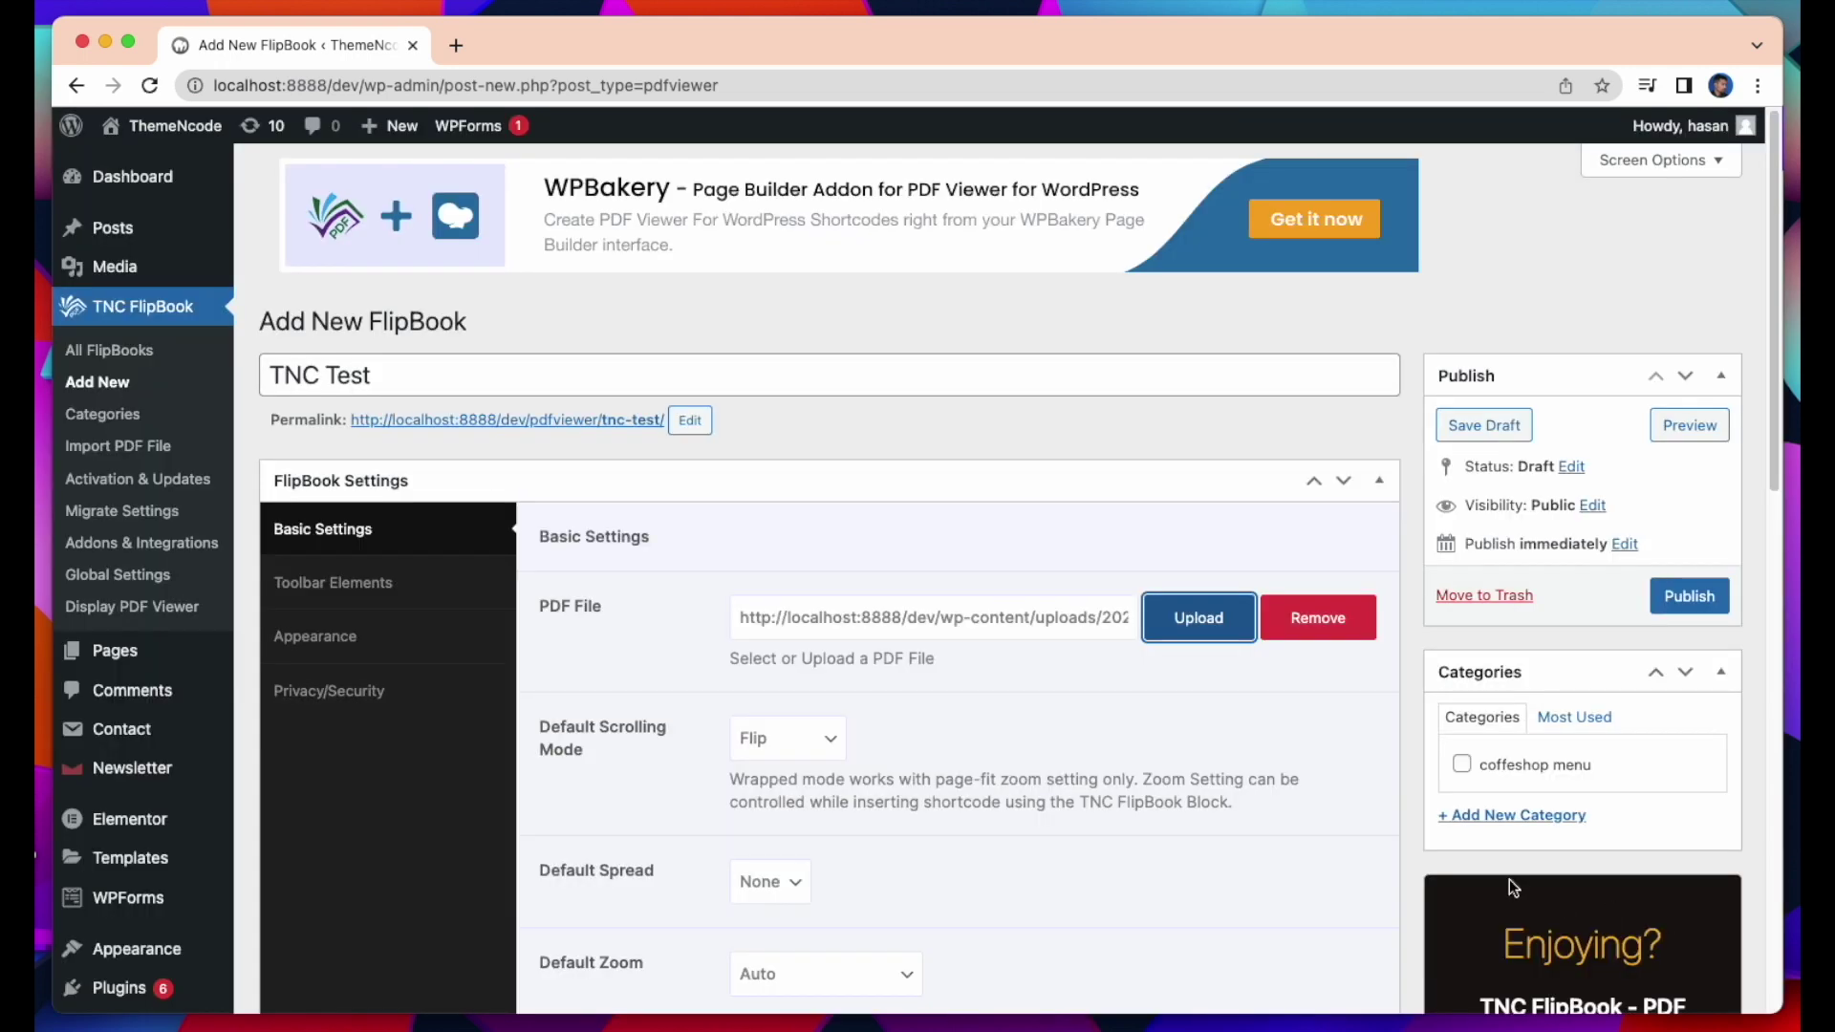
scroll(1124, 698, "down", 3)
Step: Keep Flip scrolling mode, and set Default Spread to EVEN and Default Zoom to Page Fit
scroll(1124, 697, "down", 2)
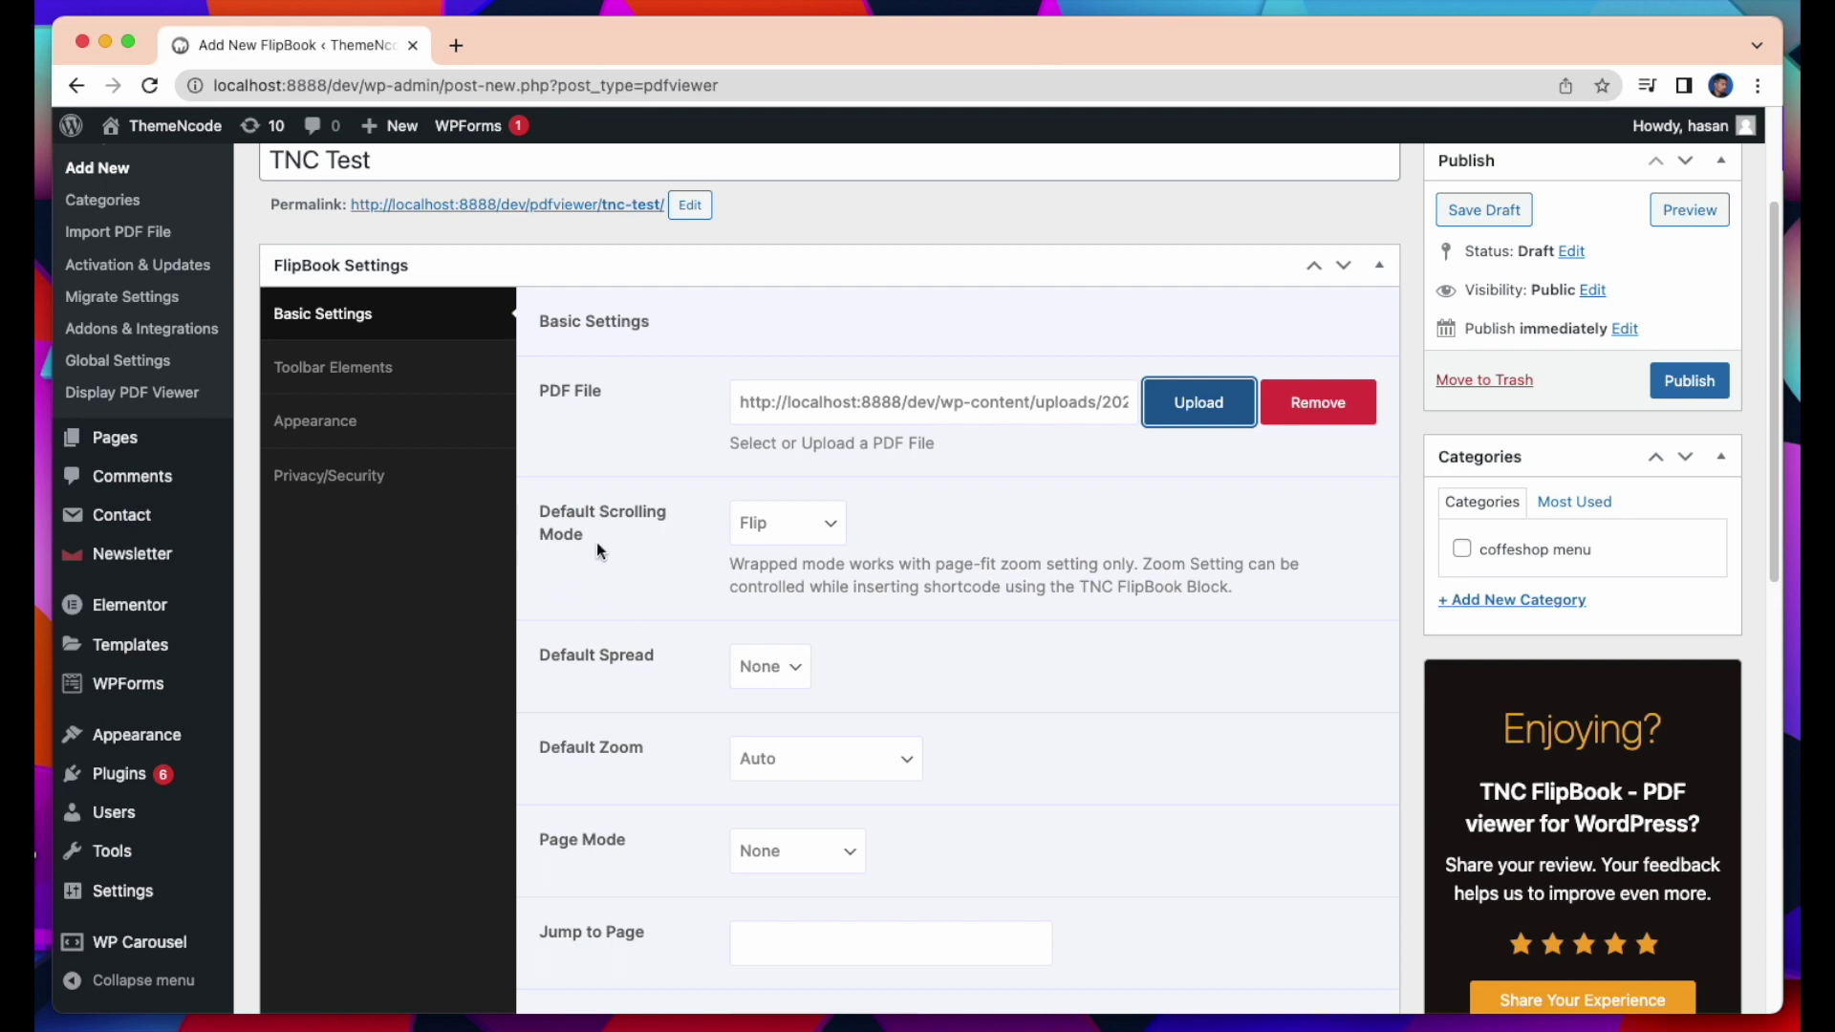
left_click(821, 528)
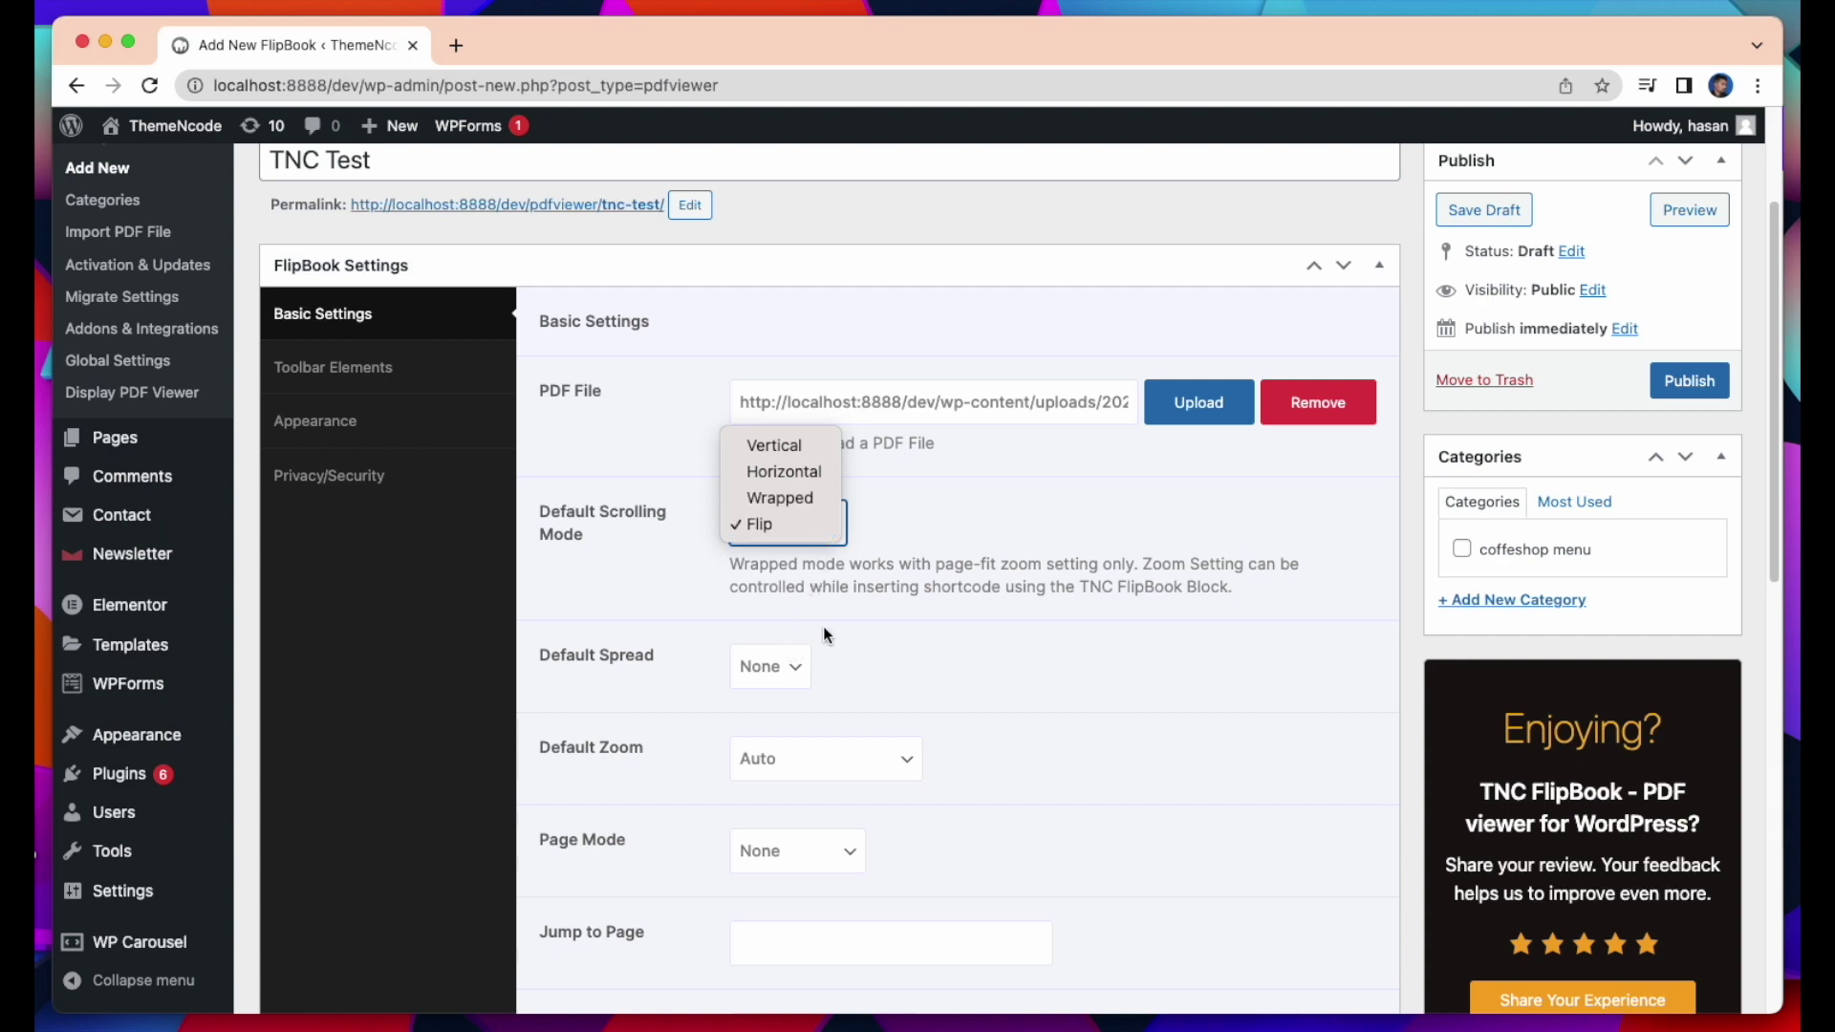
left_click(769, 525)
scroll(775, 540, "down", 1)
scroll(774, 540, "down", 4)
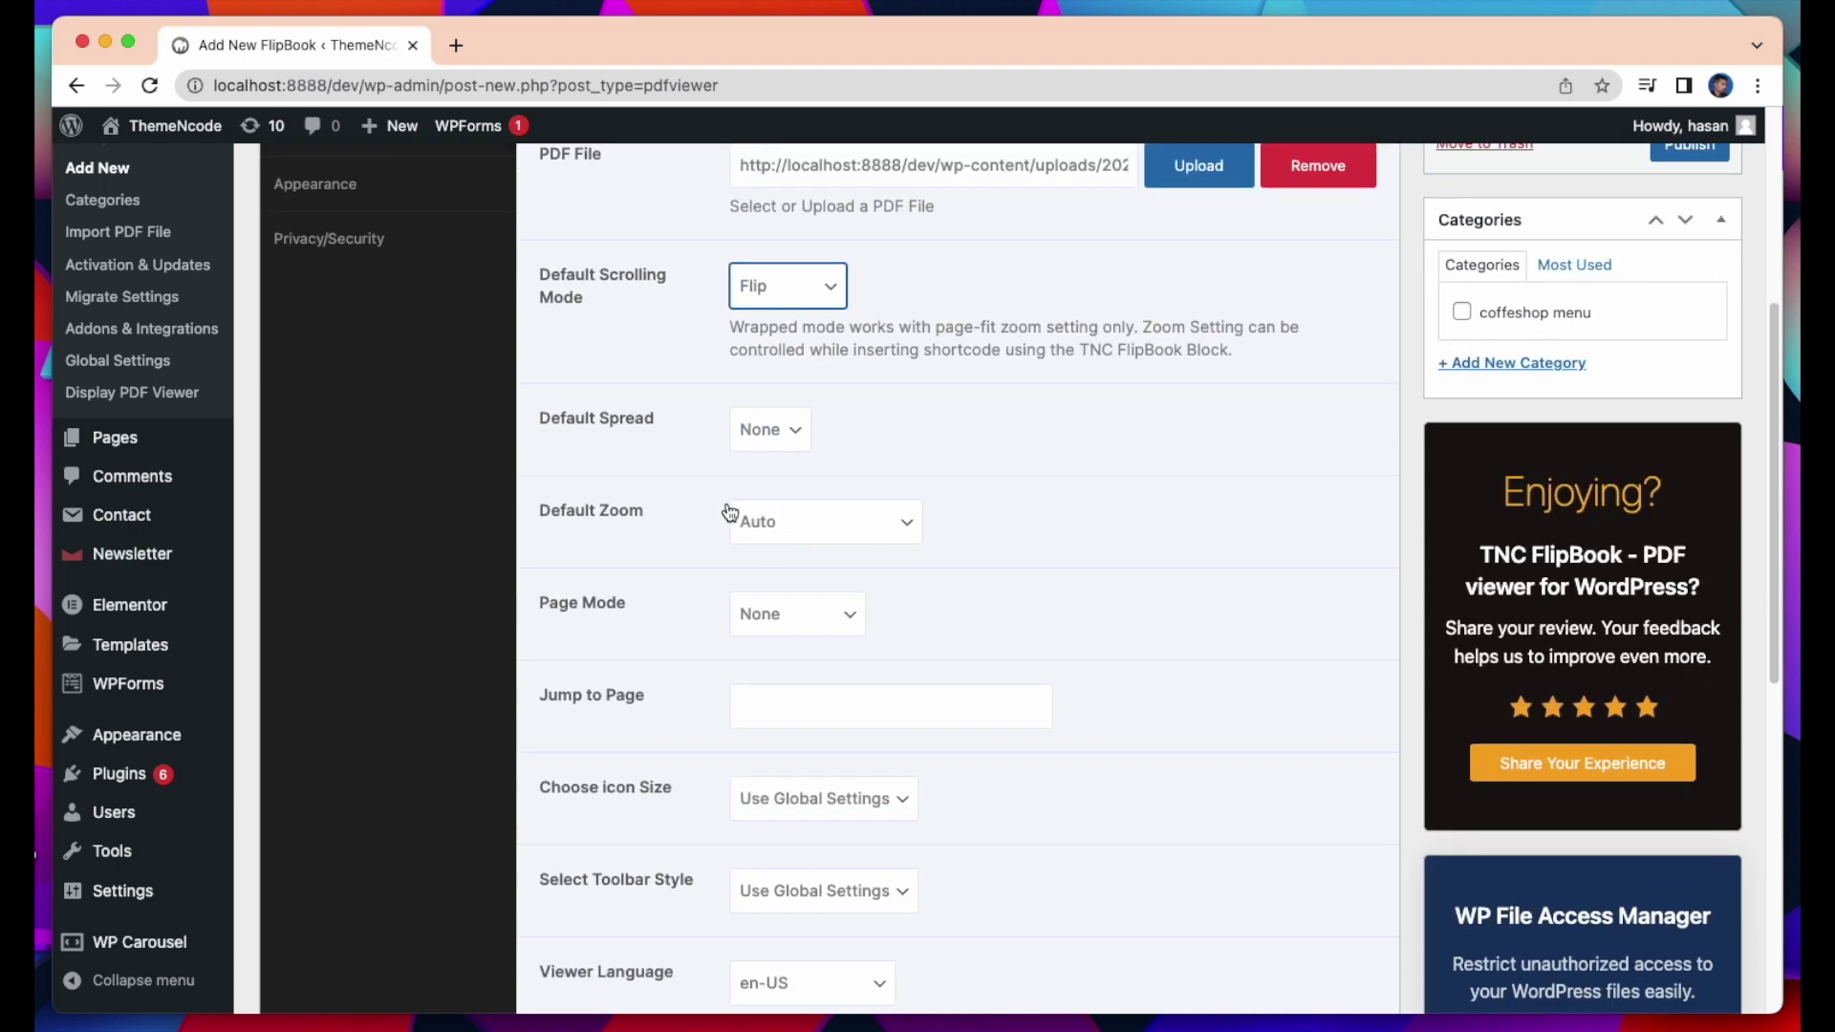
left_click(784, 428)
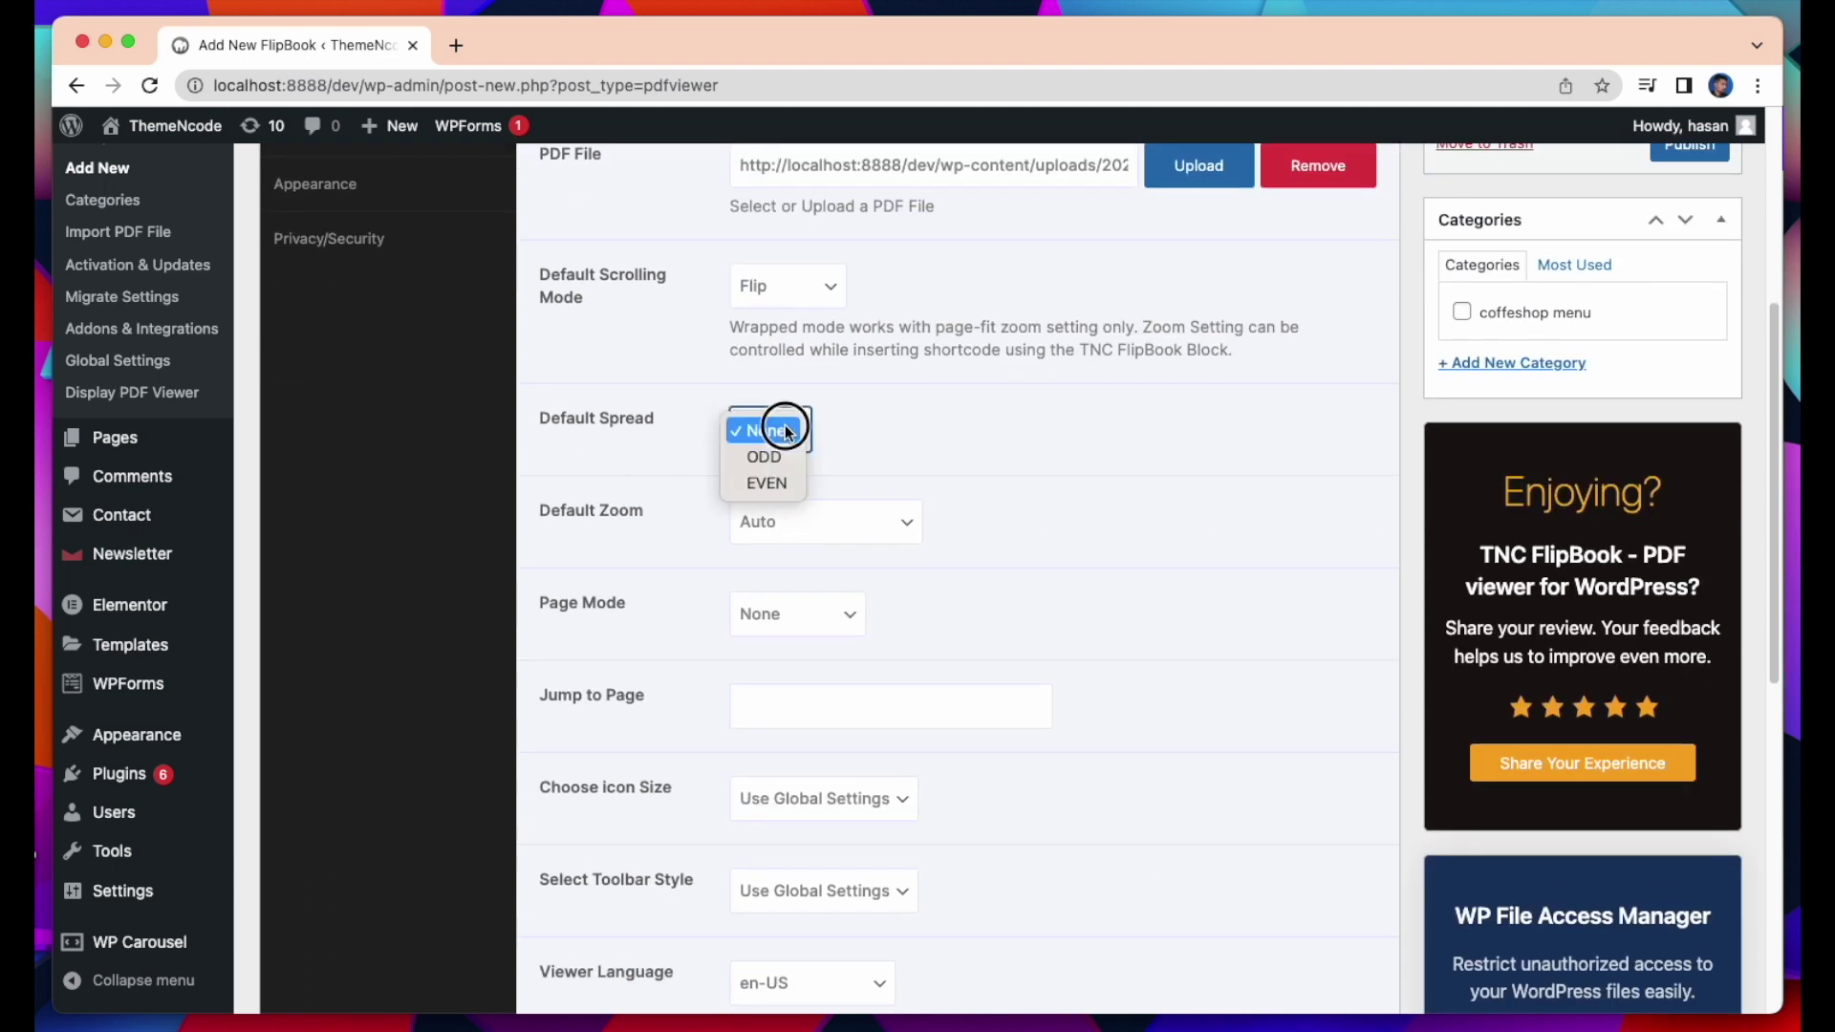
left_click(784, 483)
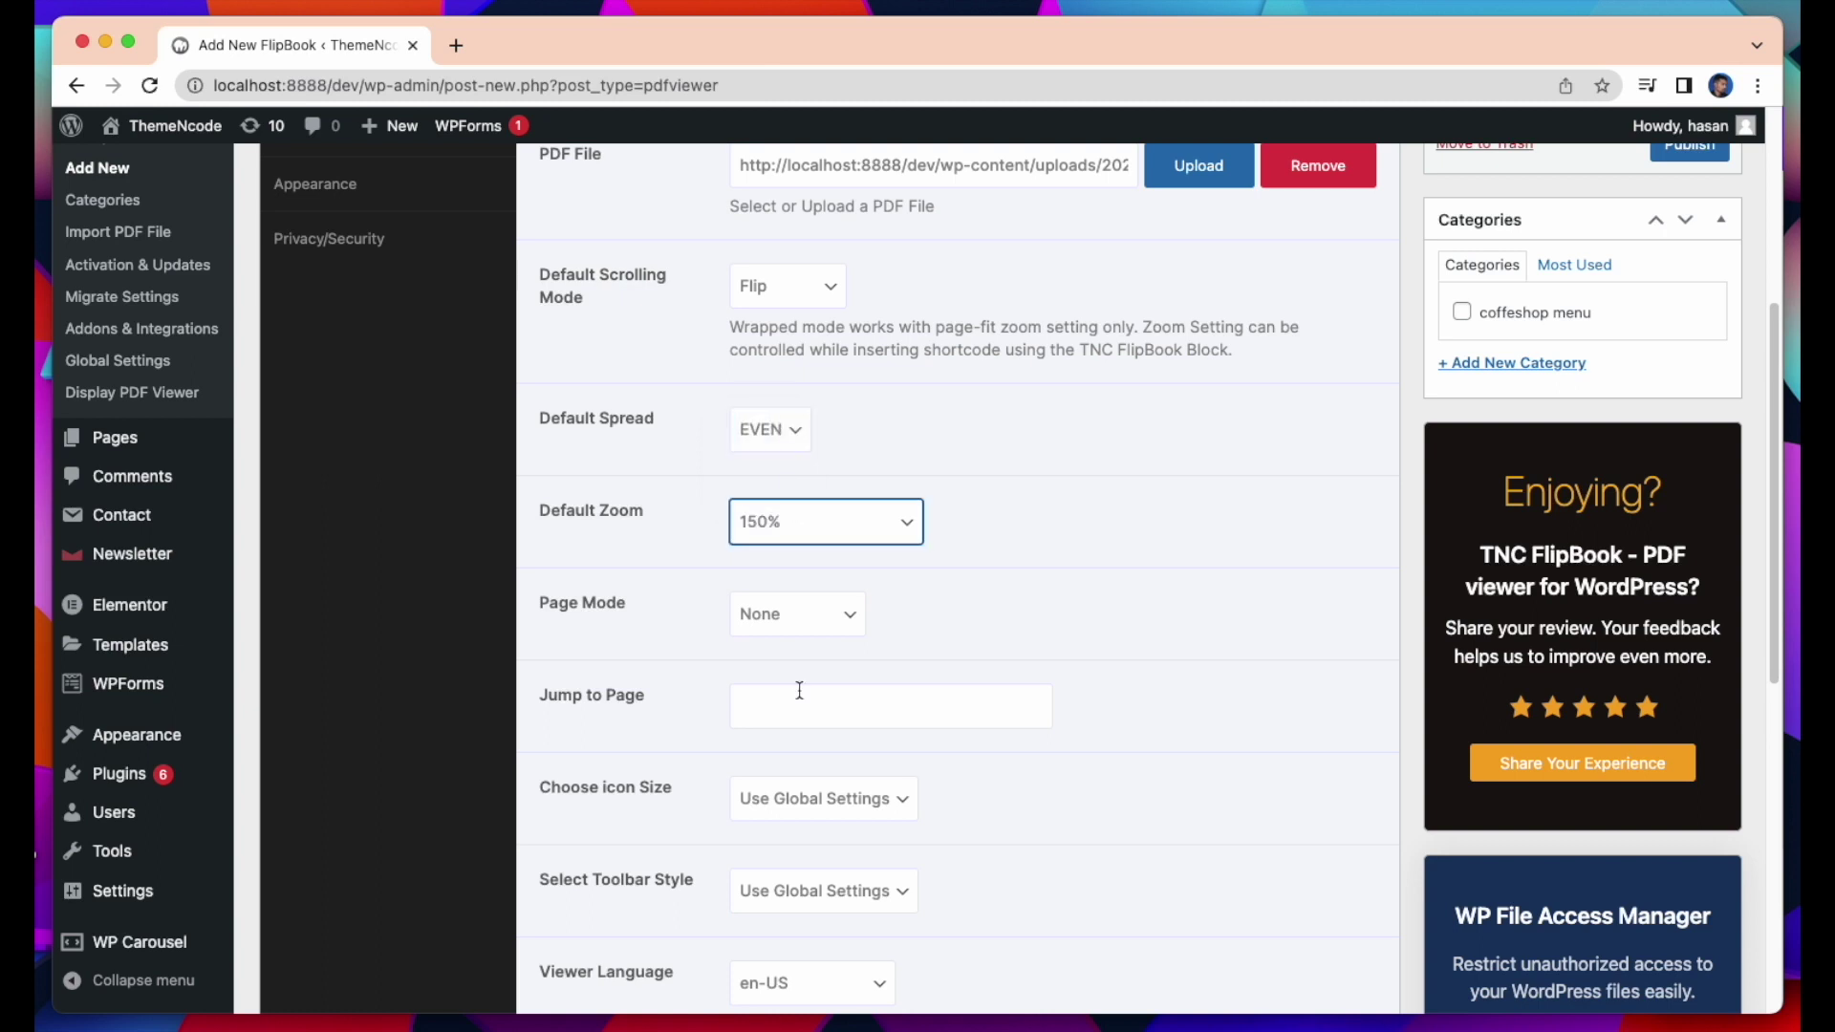
left_click(844, 535)
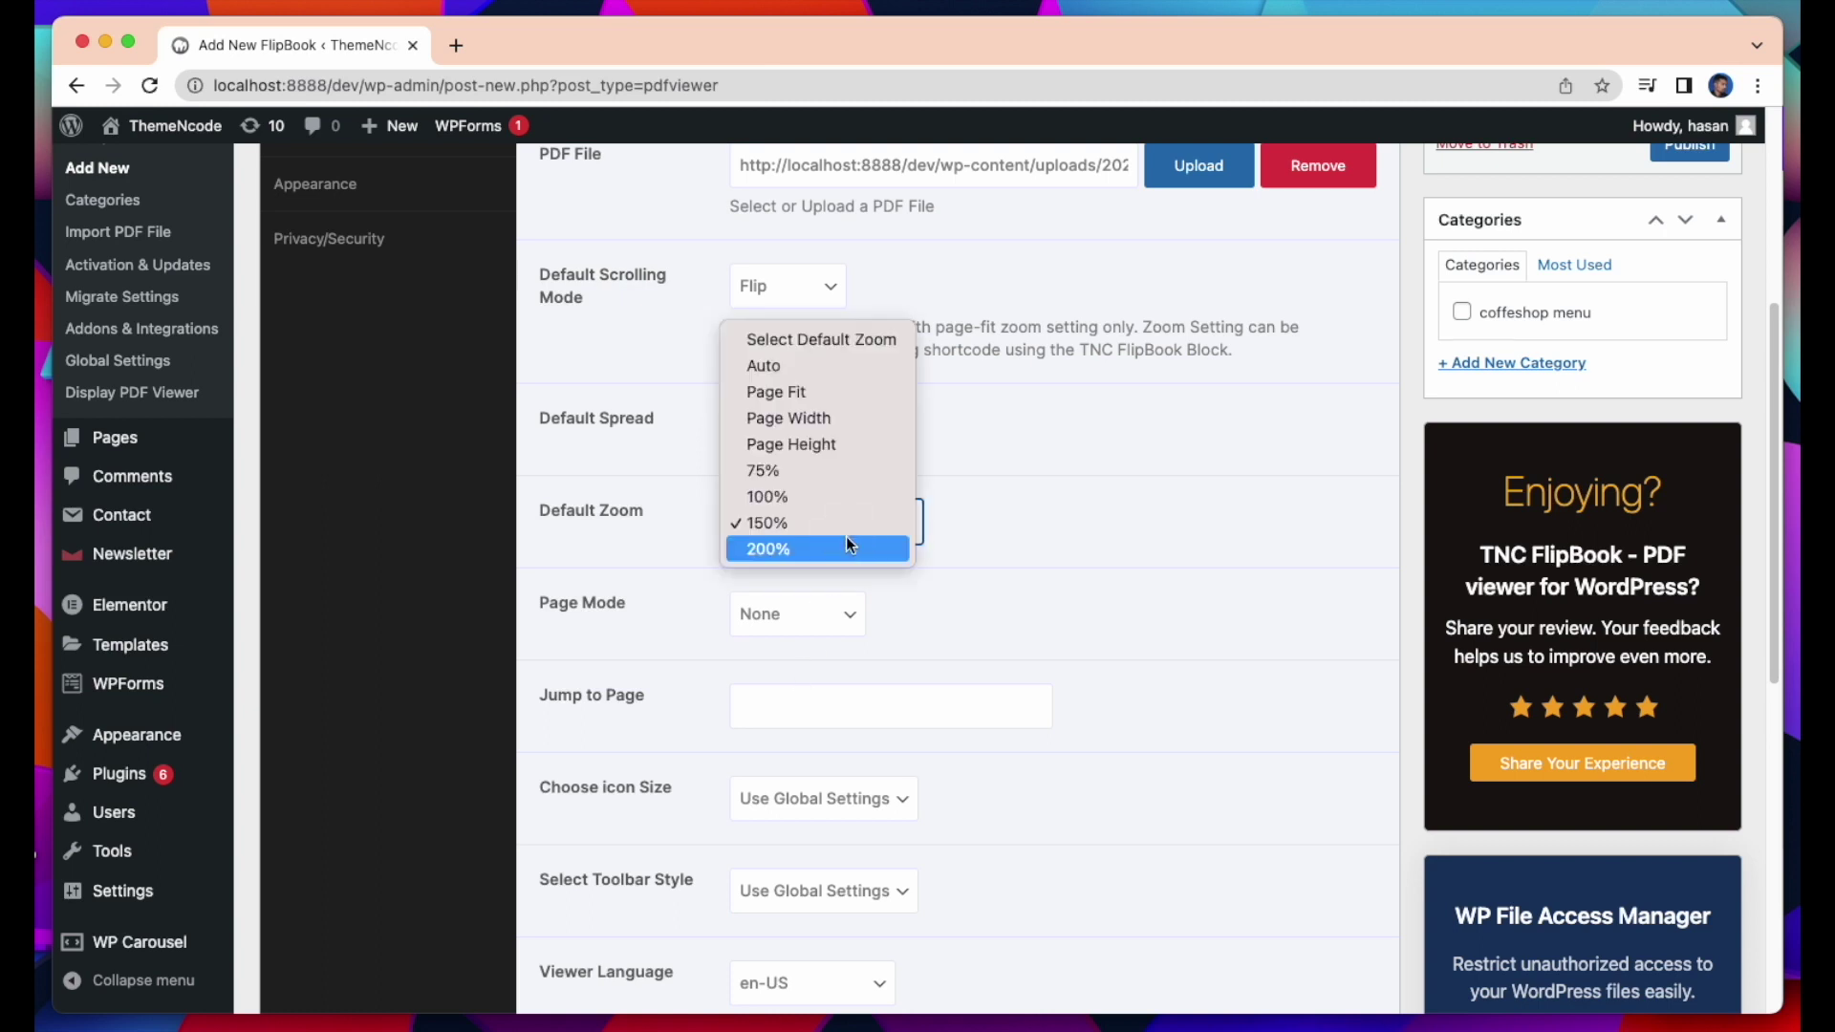
left_click(815, 395)
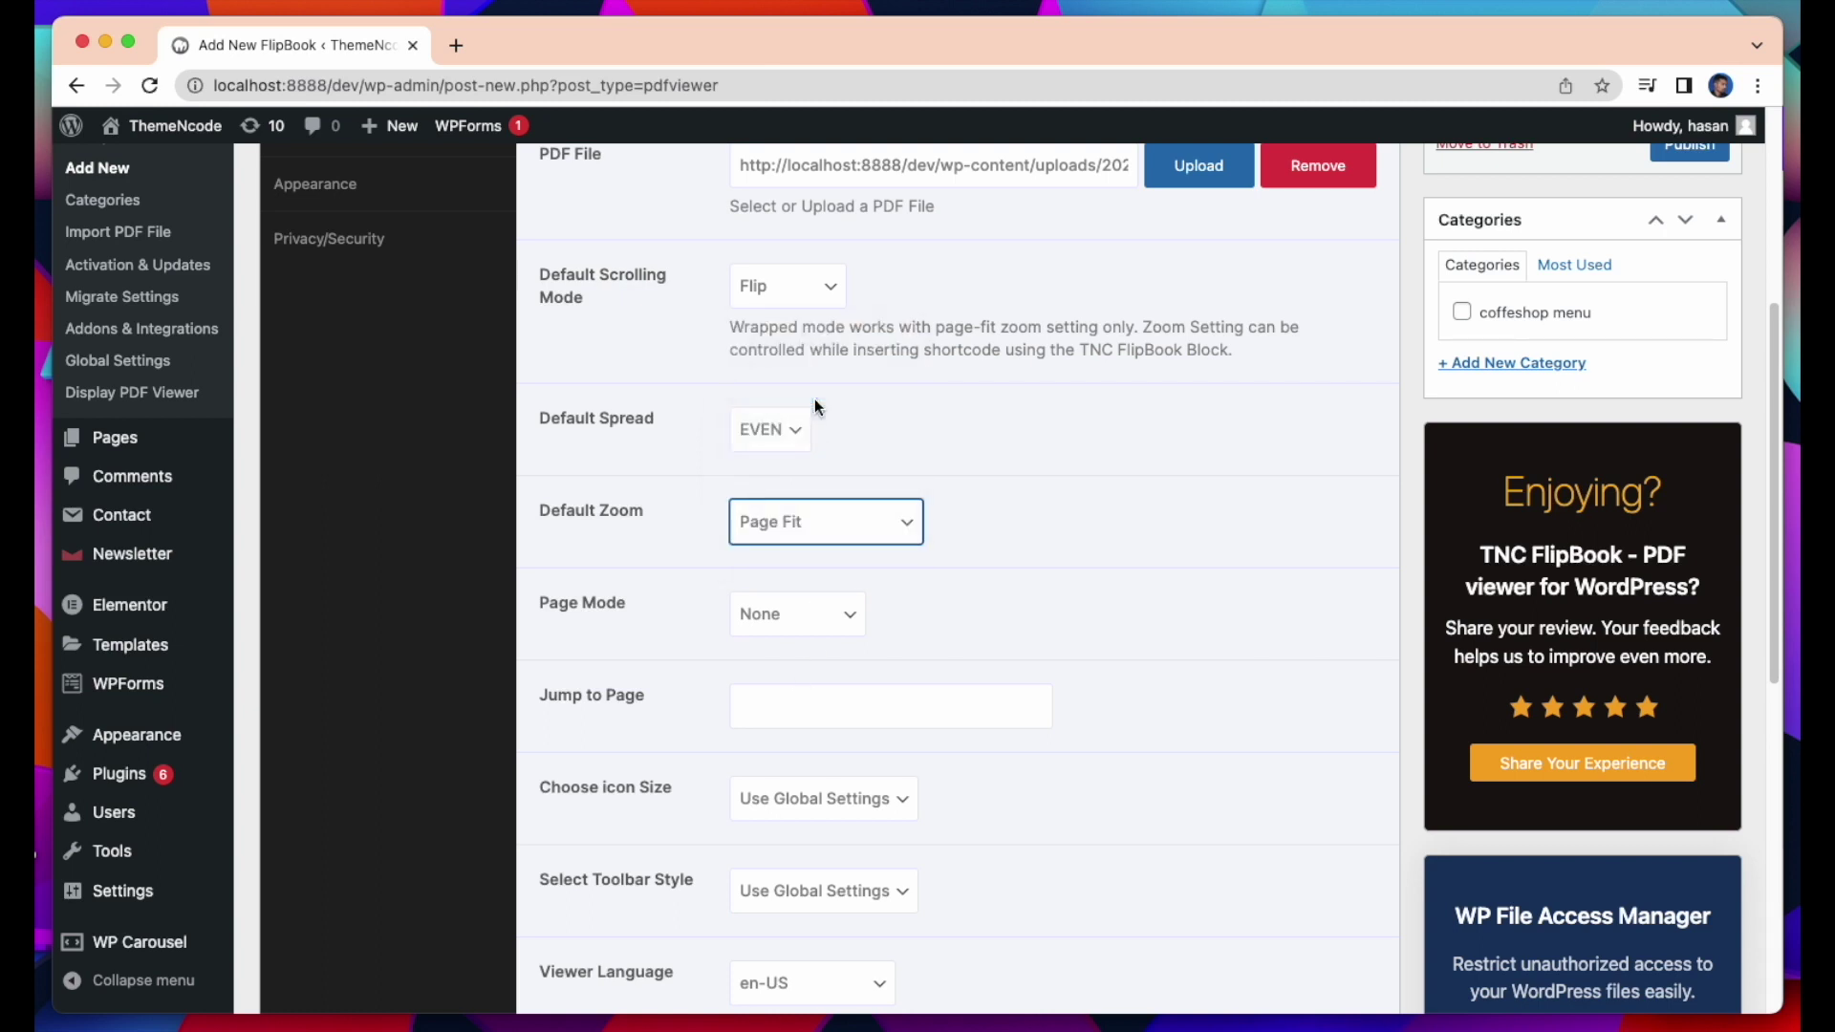
left_click(874, 516)
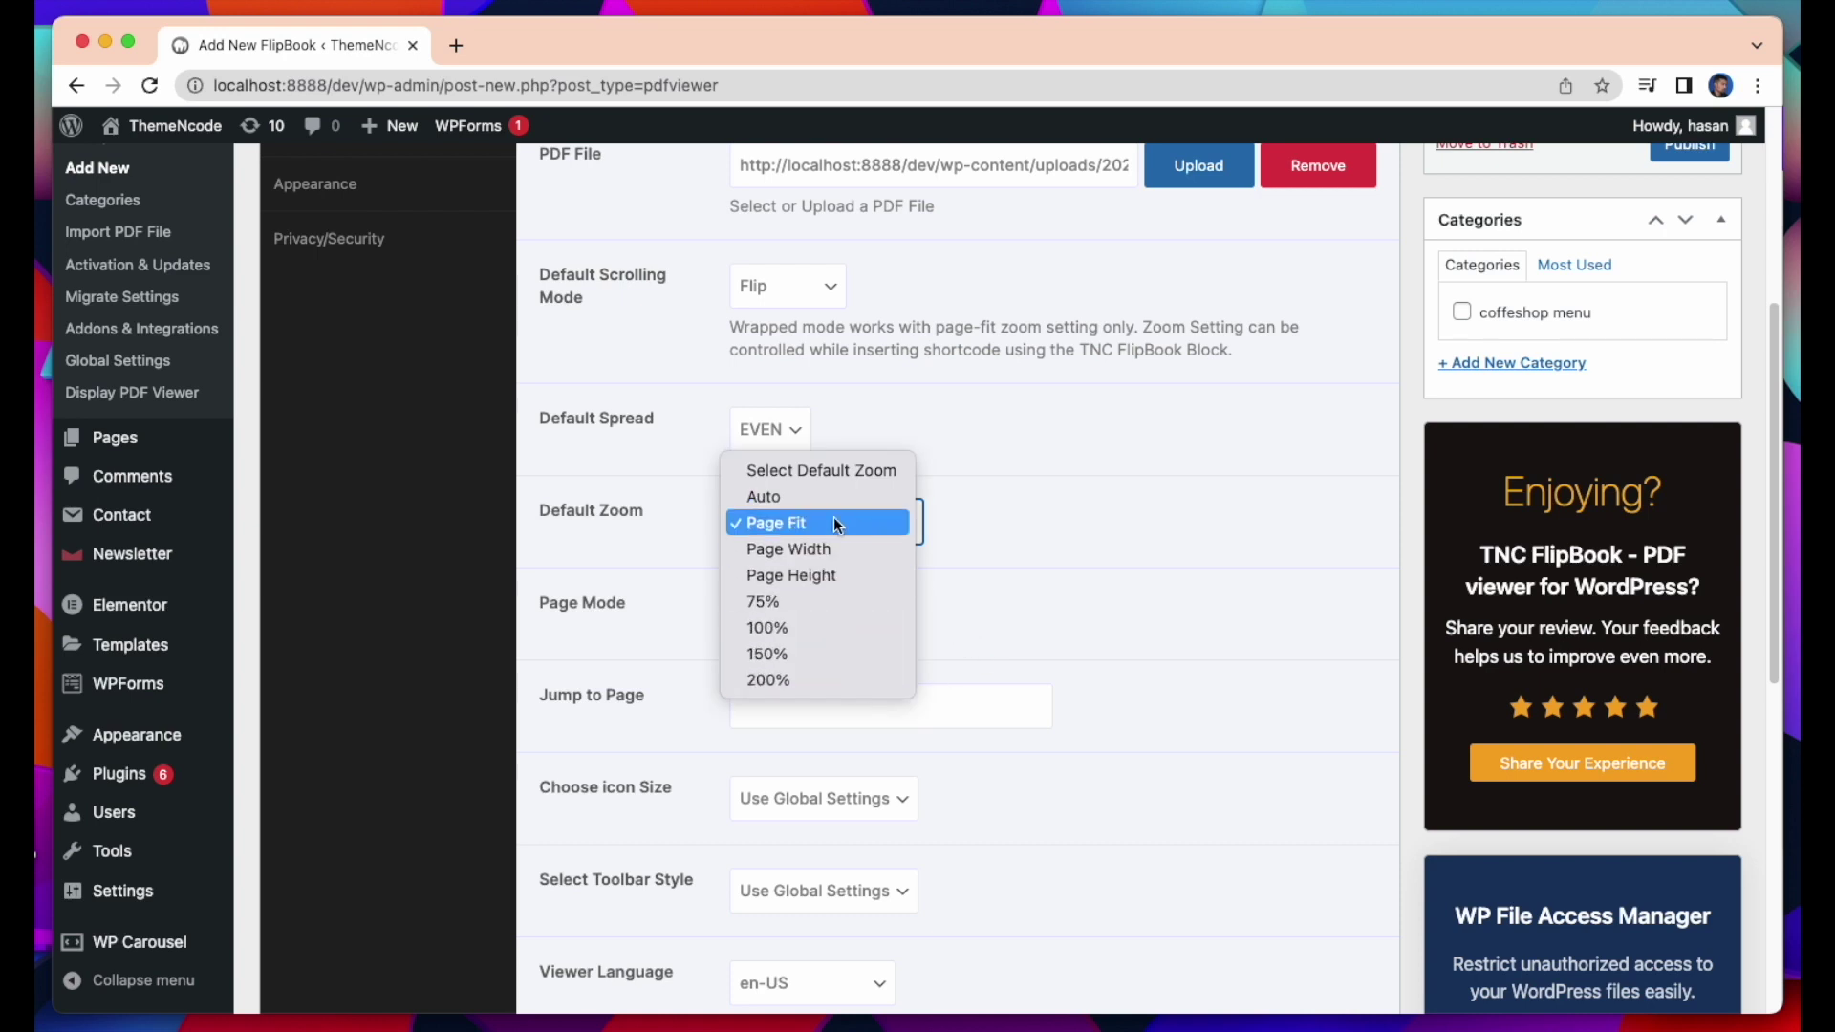
left_click(774, 523)
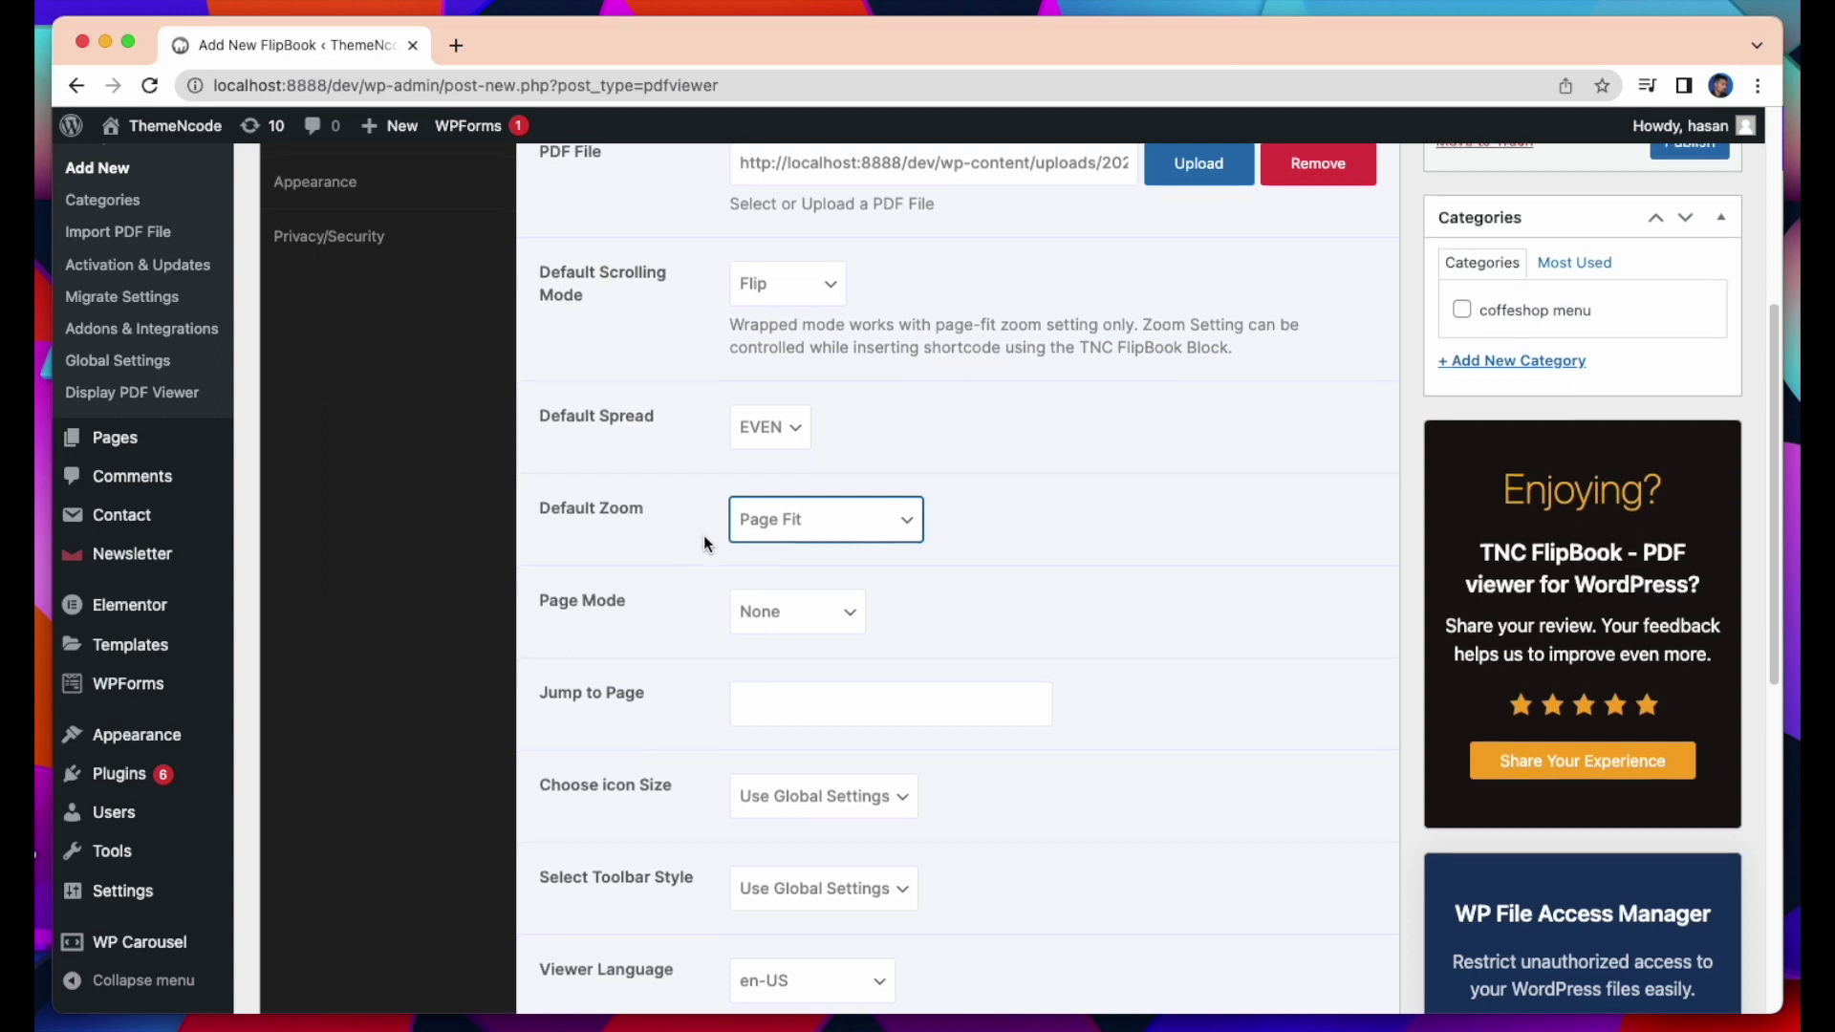
Step: Leave page mode at None, set Jump to Page to 2, and save the draft
scroll(704, 535, "down", 2)
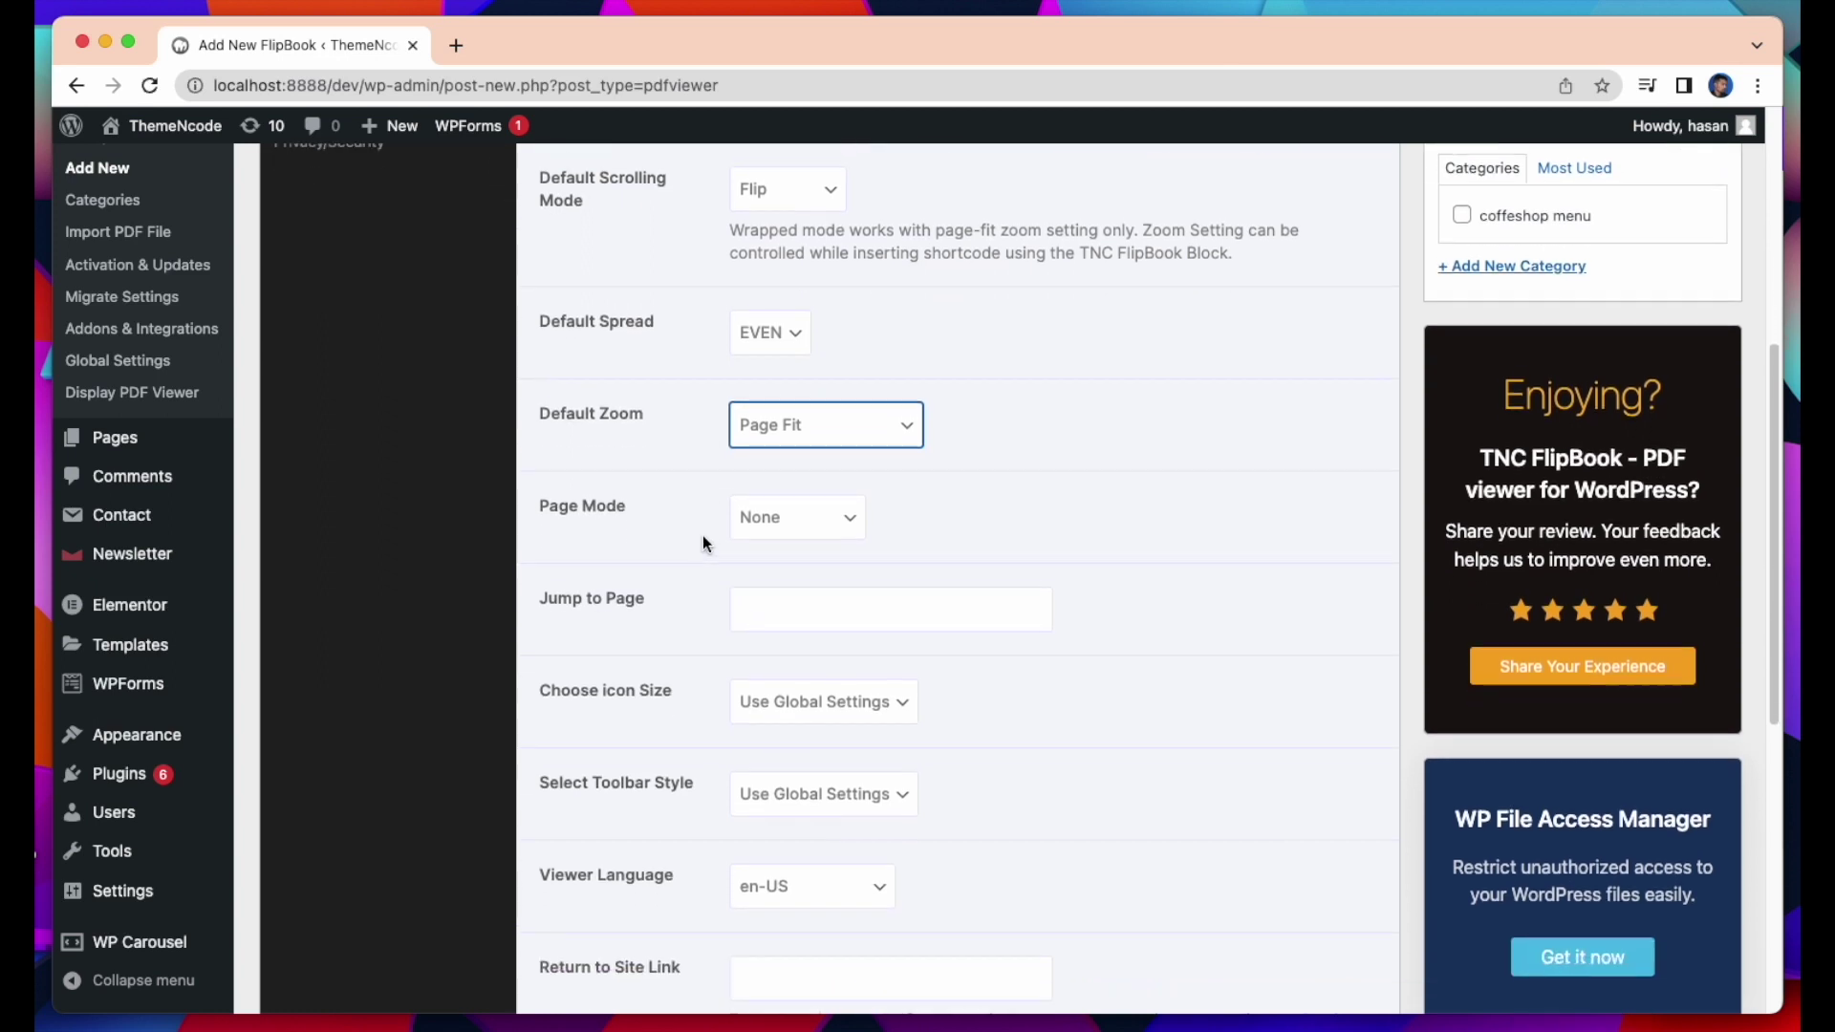
left_click(784, 513)
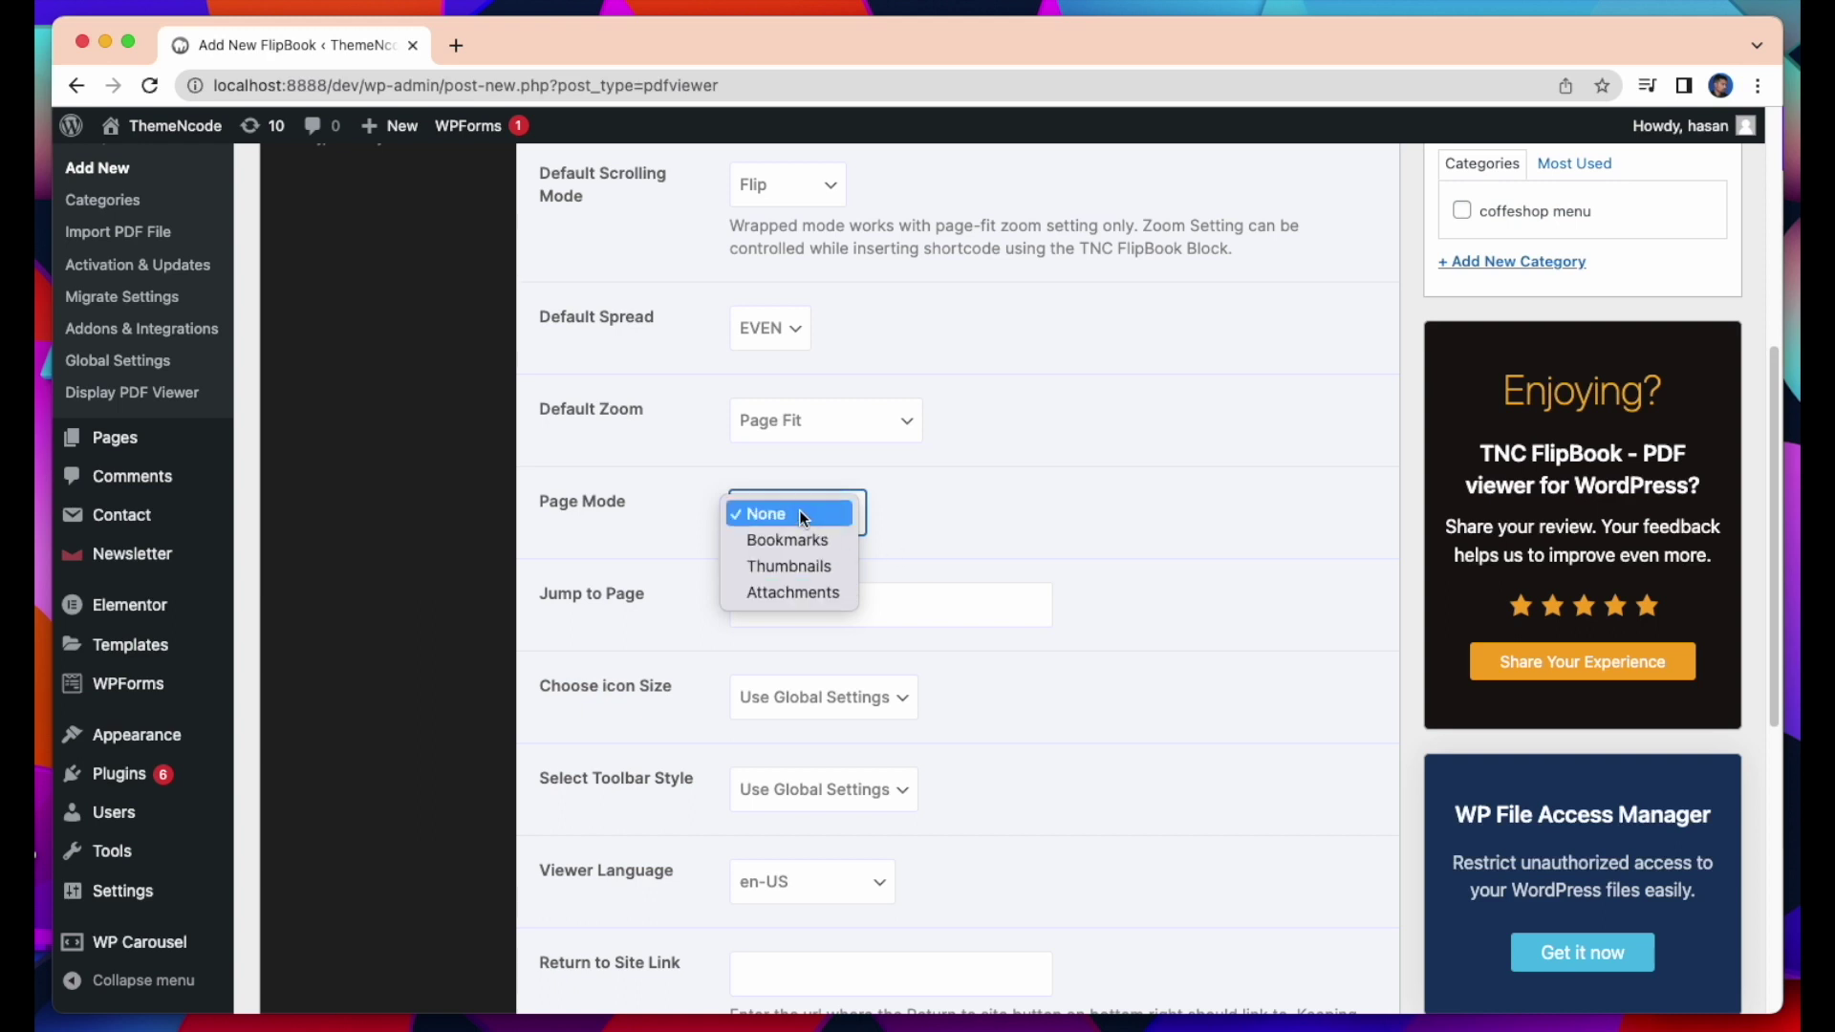
left_click(770, 513)
scroll(650, 574, "down", 3)
scroll(638, 587, "down", 1)
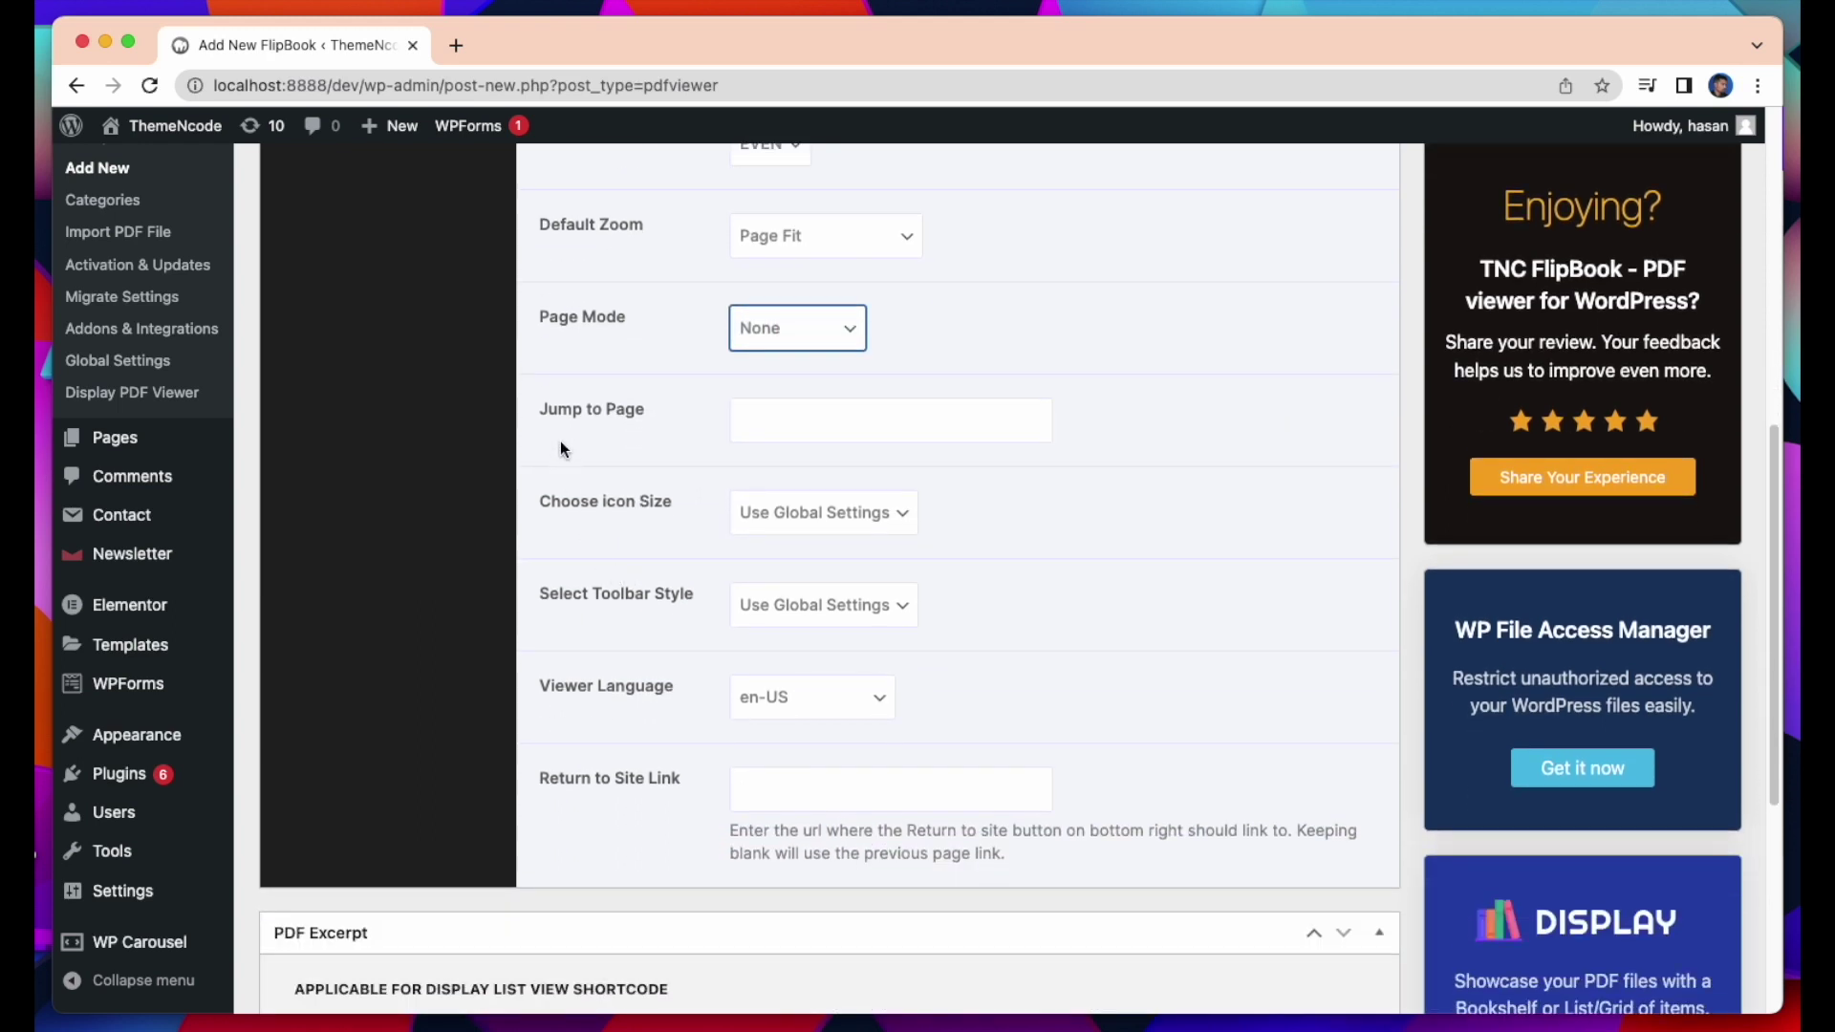
left_click(809, 423)
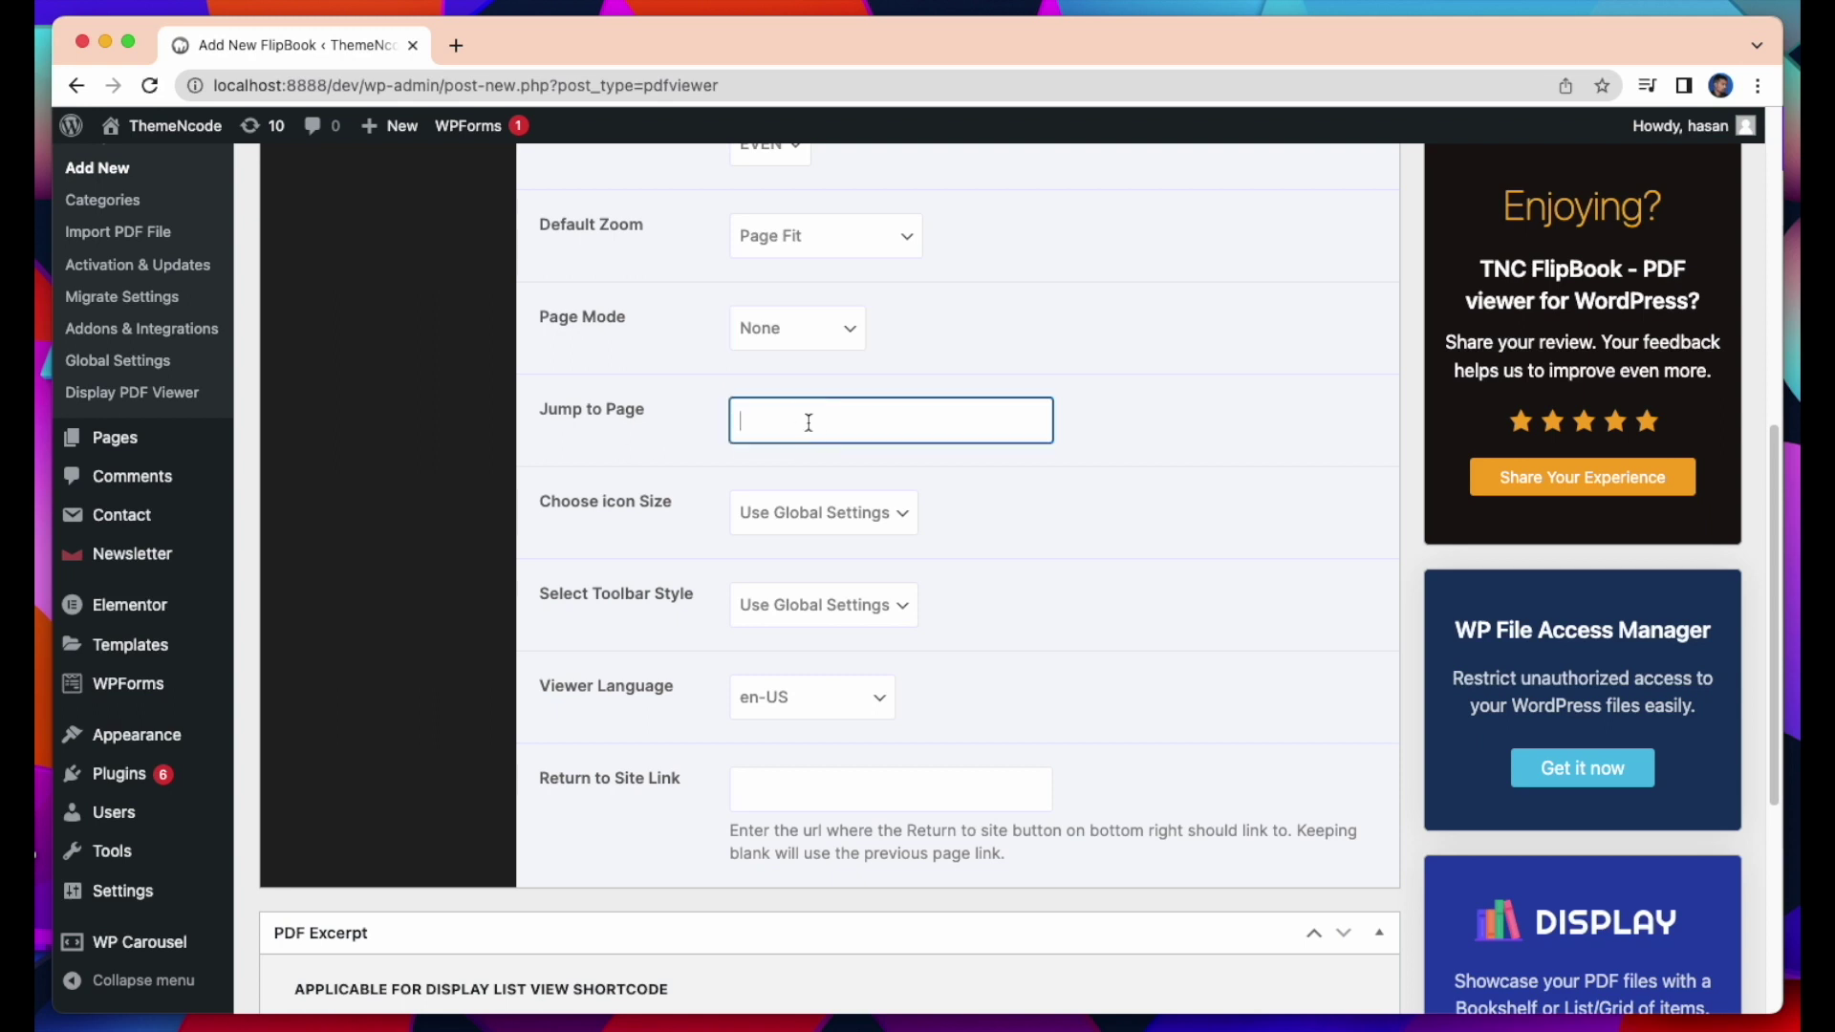
type("2")
key("Return")
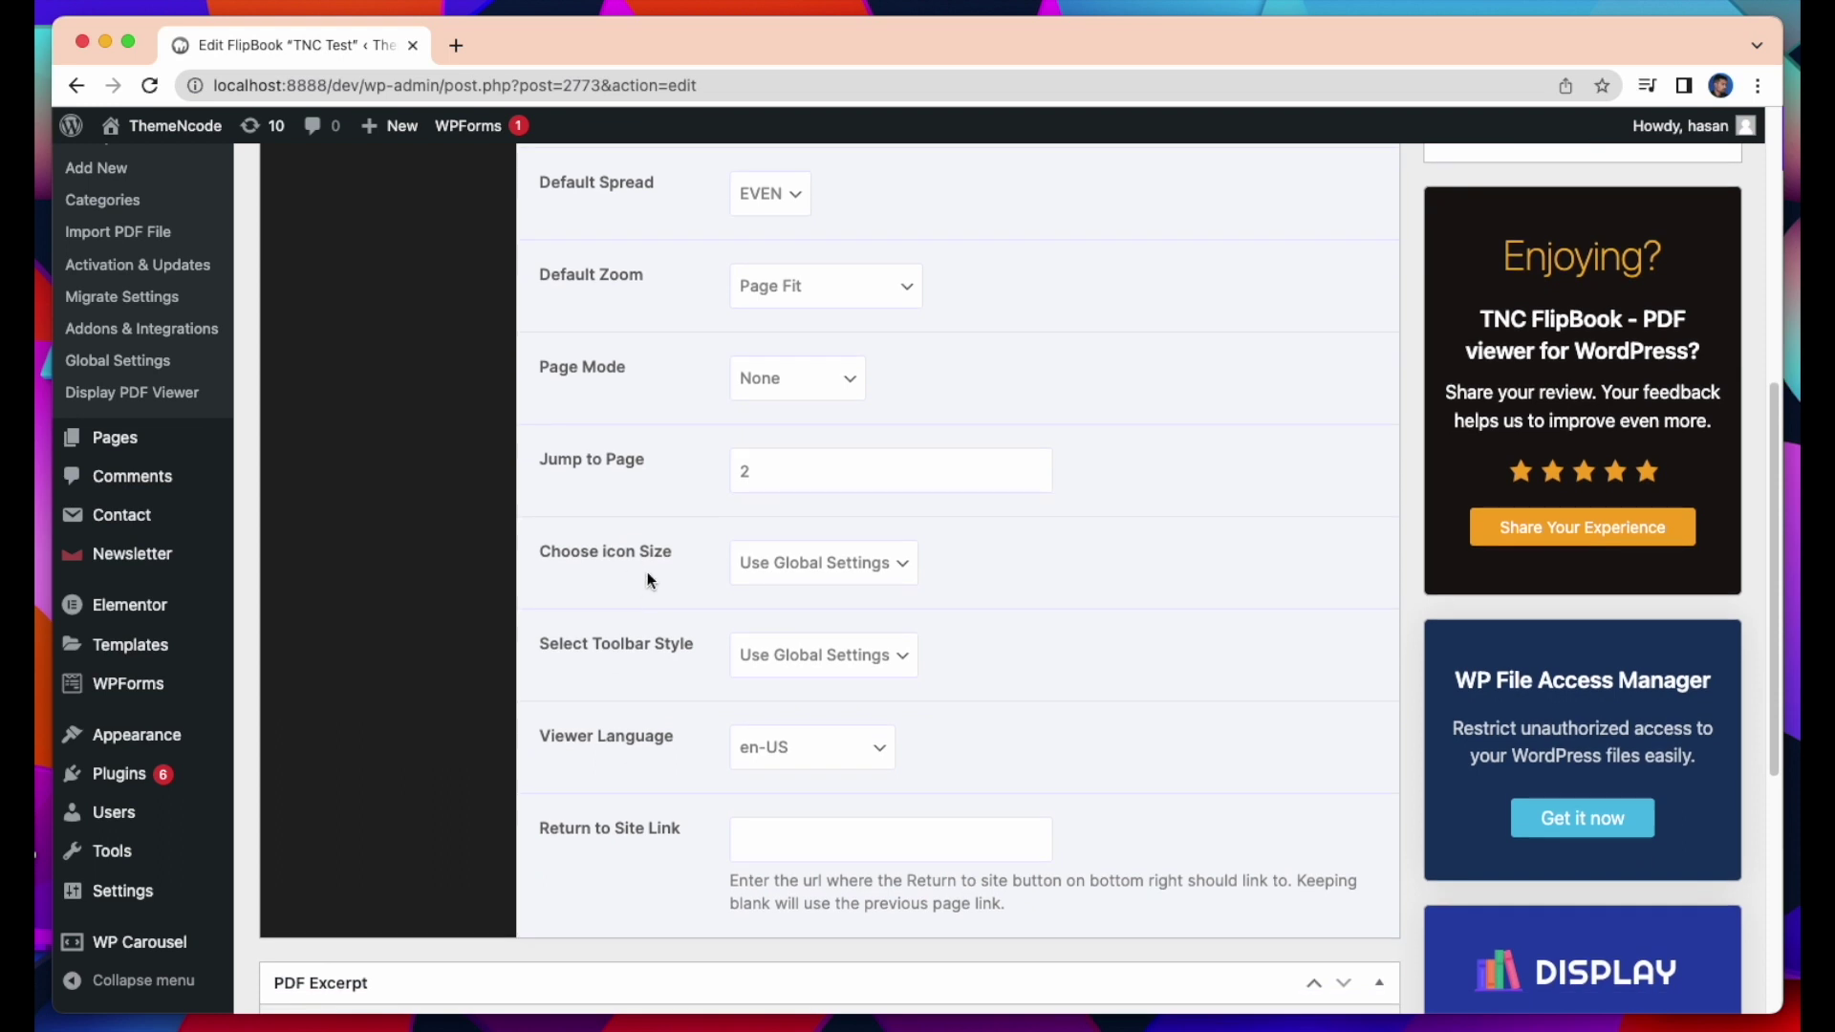
Step: Keep icon size and toolbar style on their global settings
left_click(903, 568)
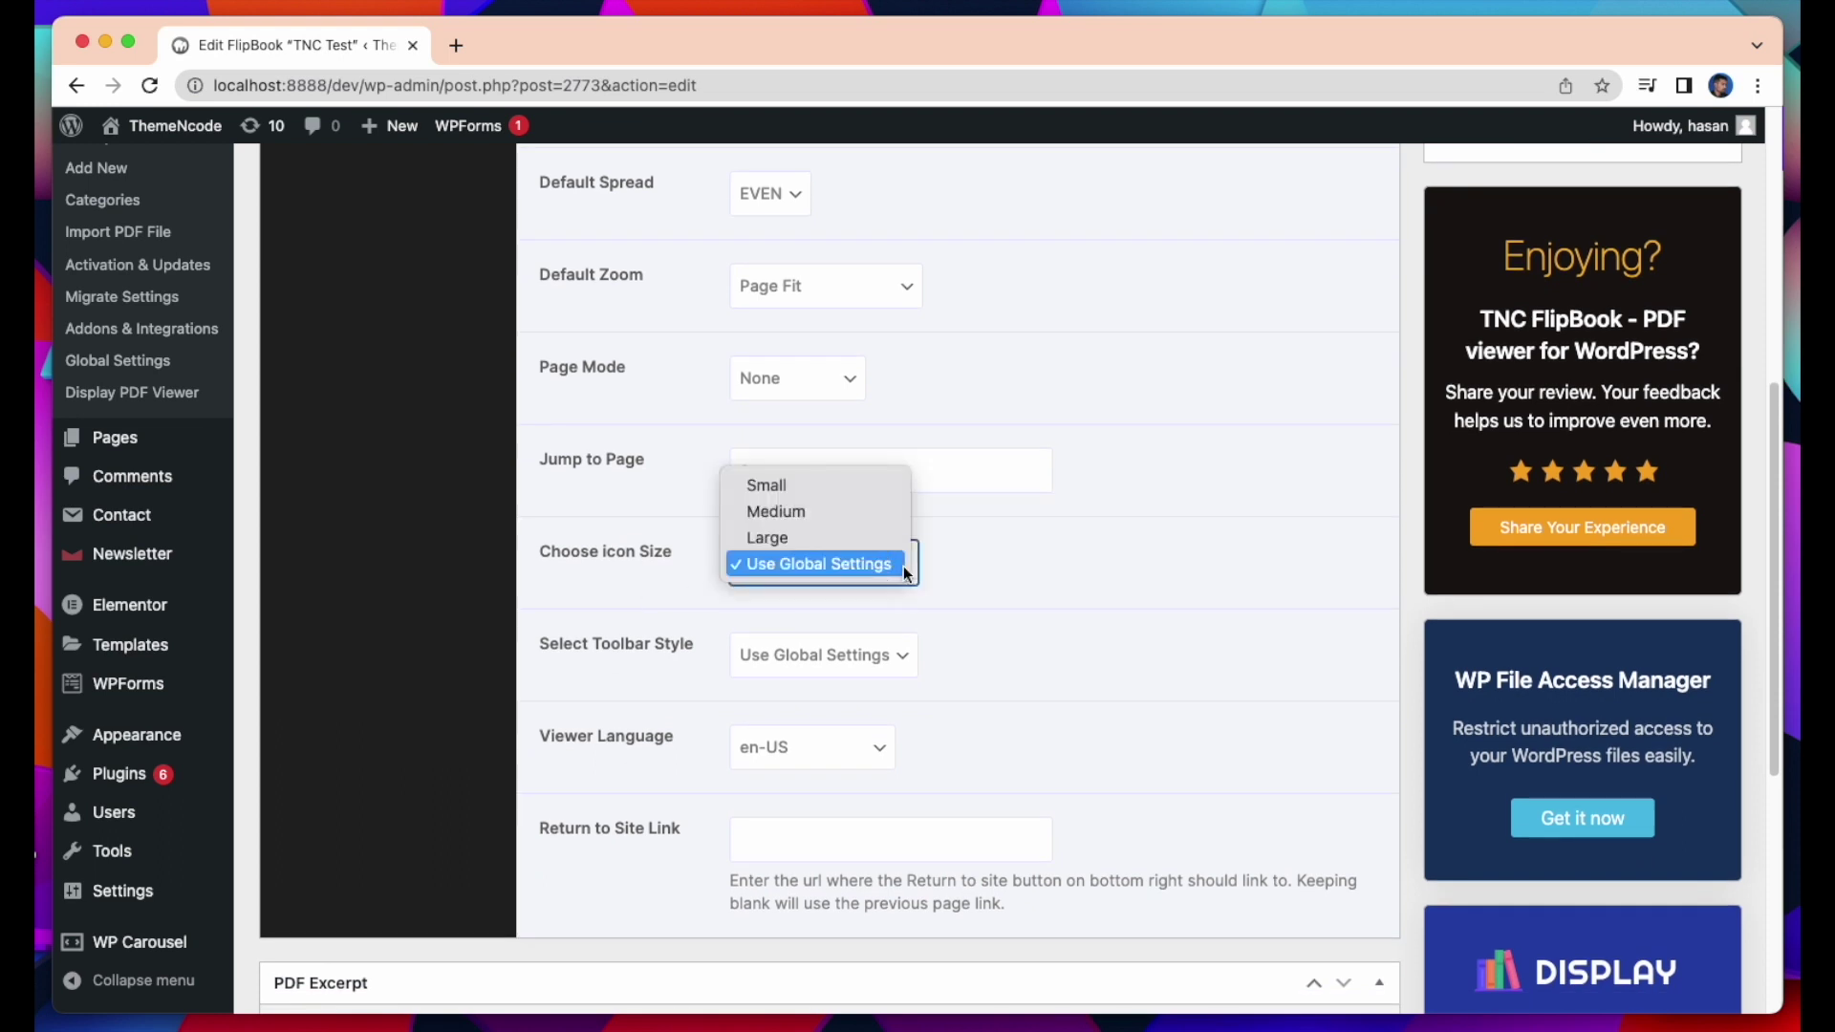
left_click(887, 564)
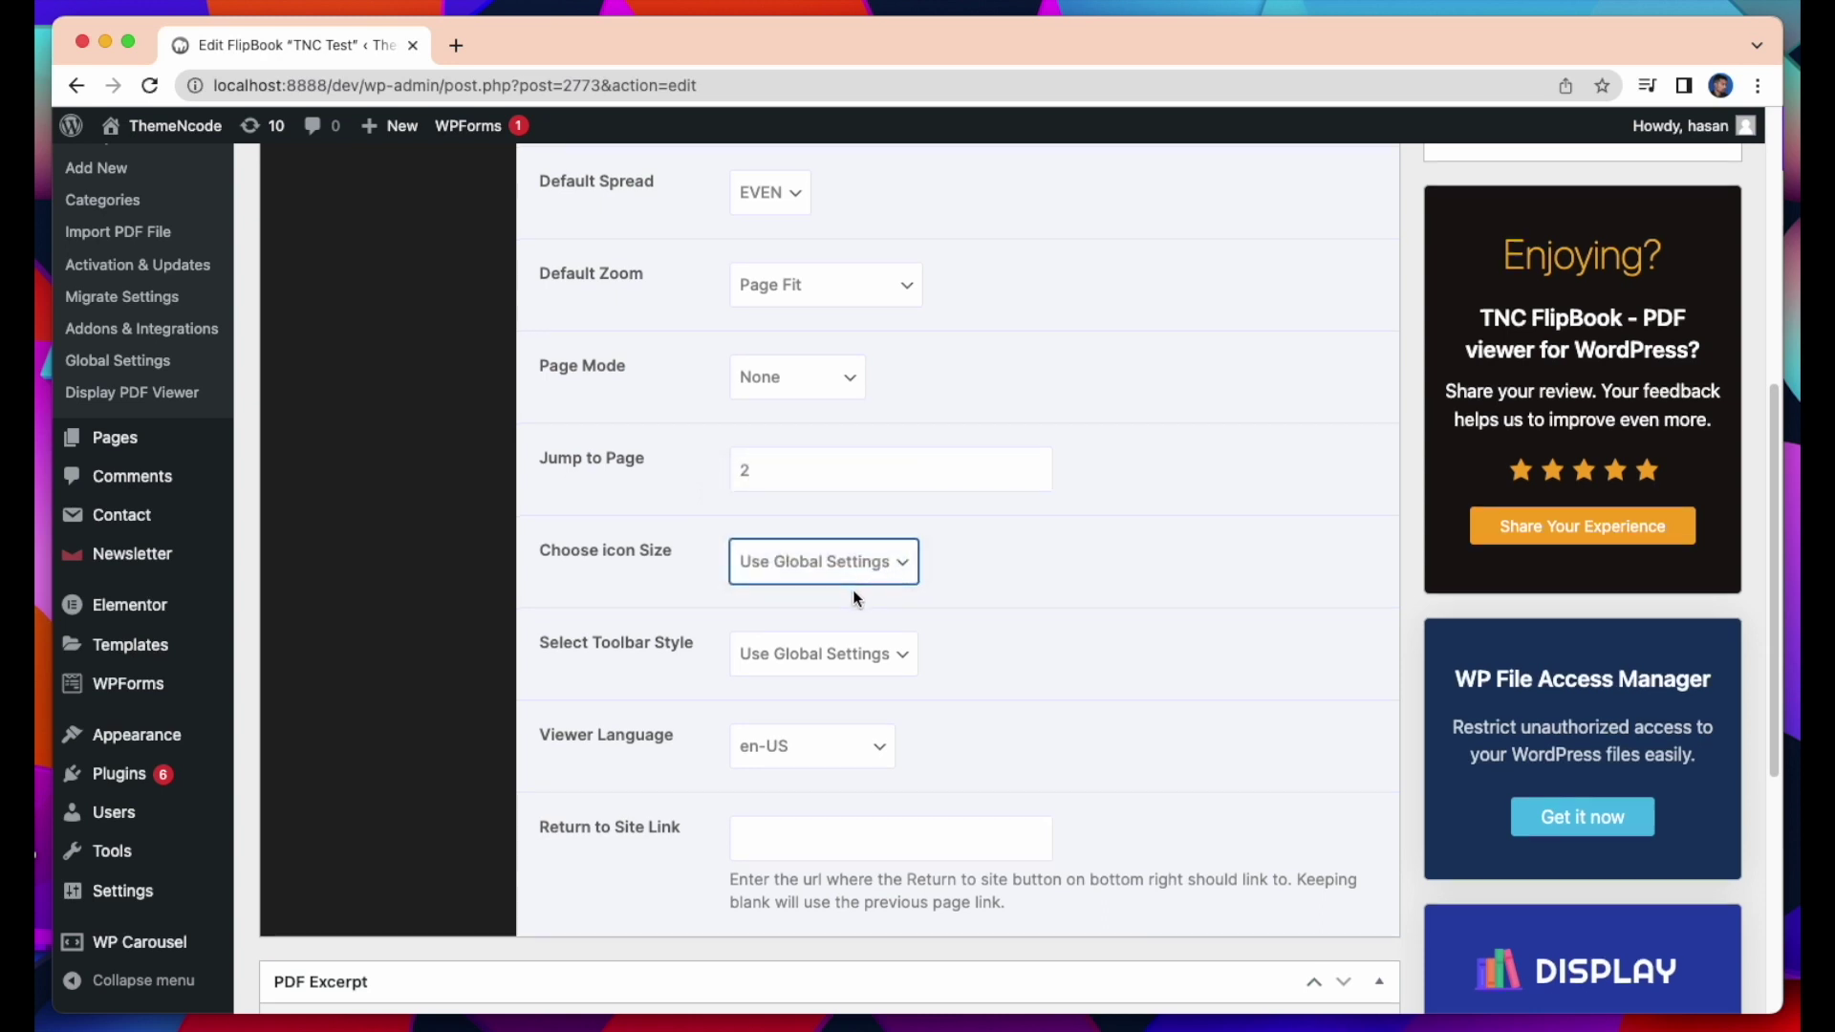
scroll(851, 589, "down", 2)
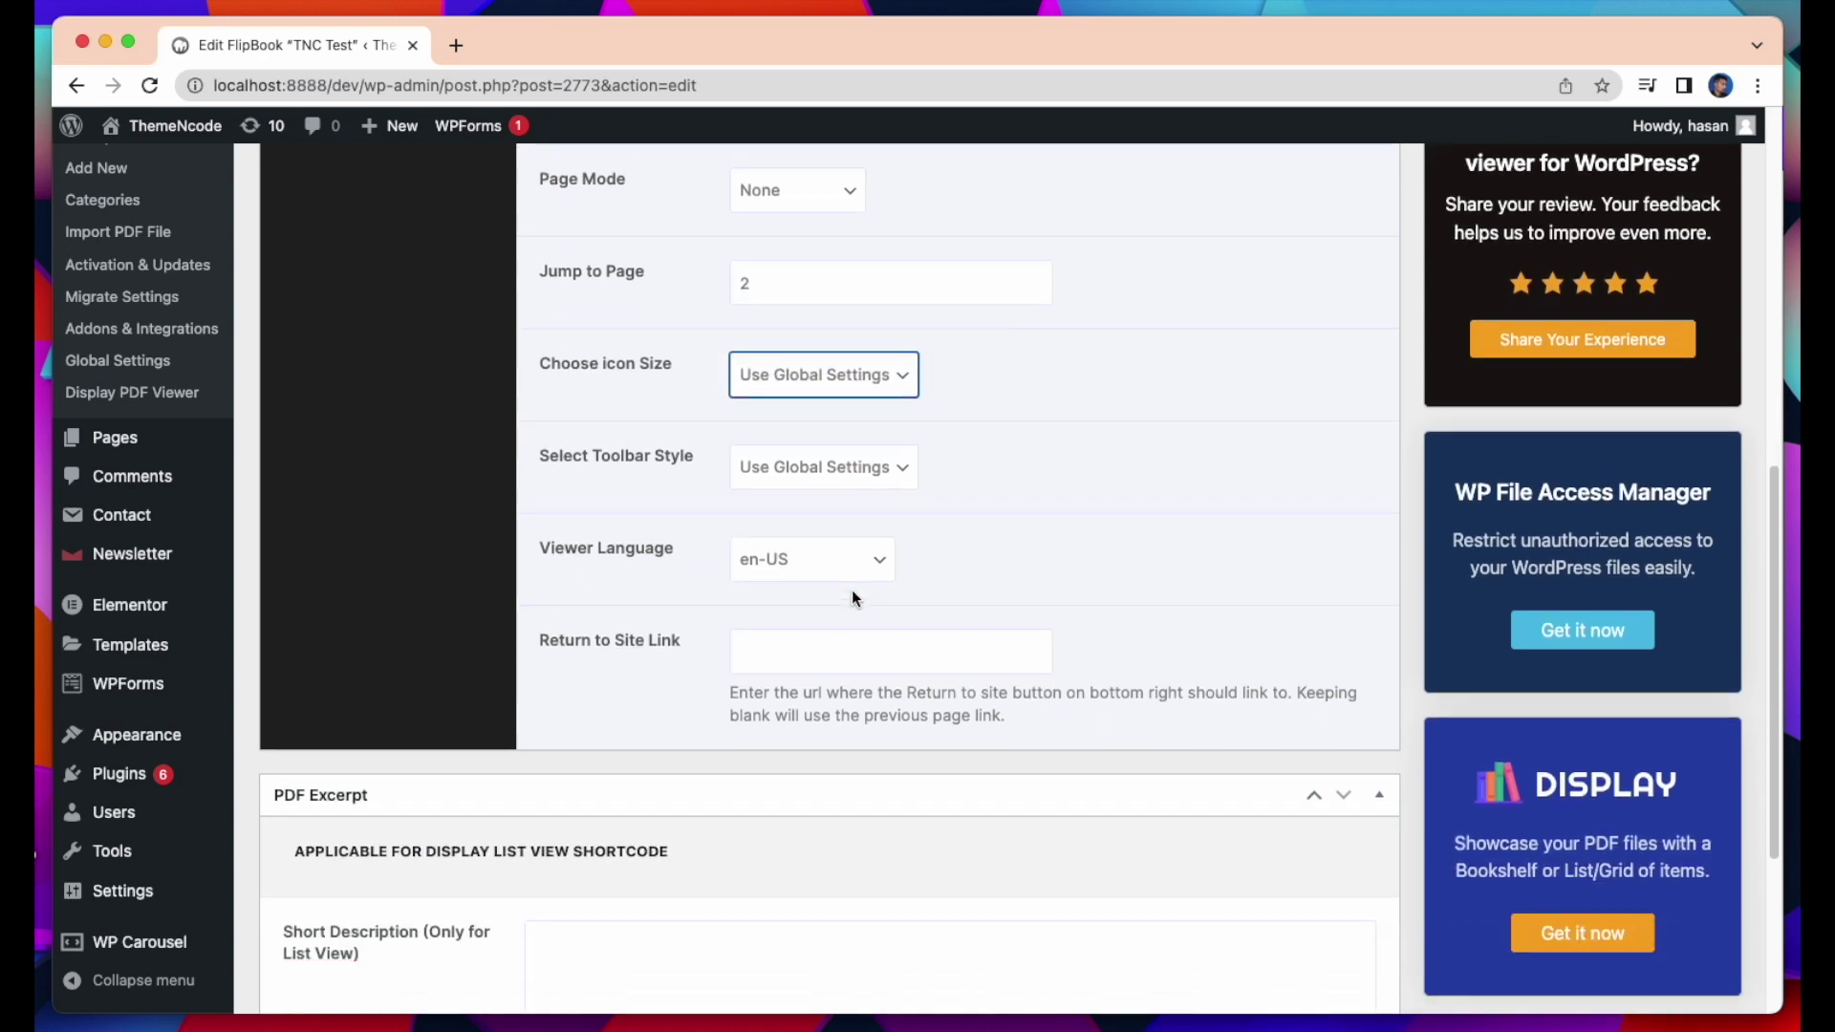
left_click(898, 469)
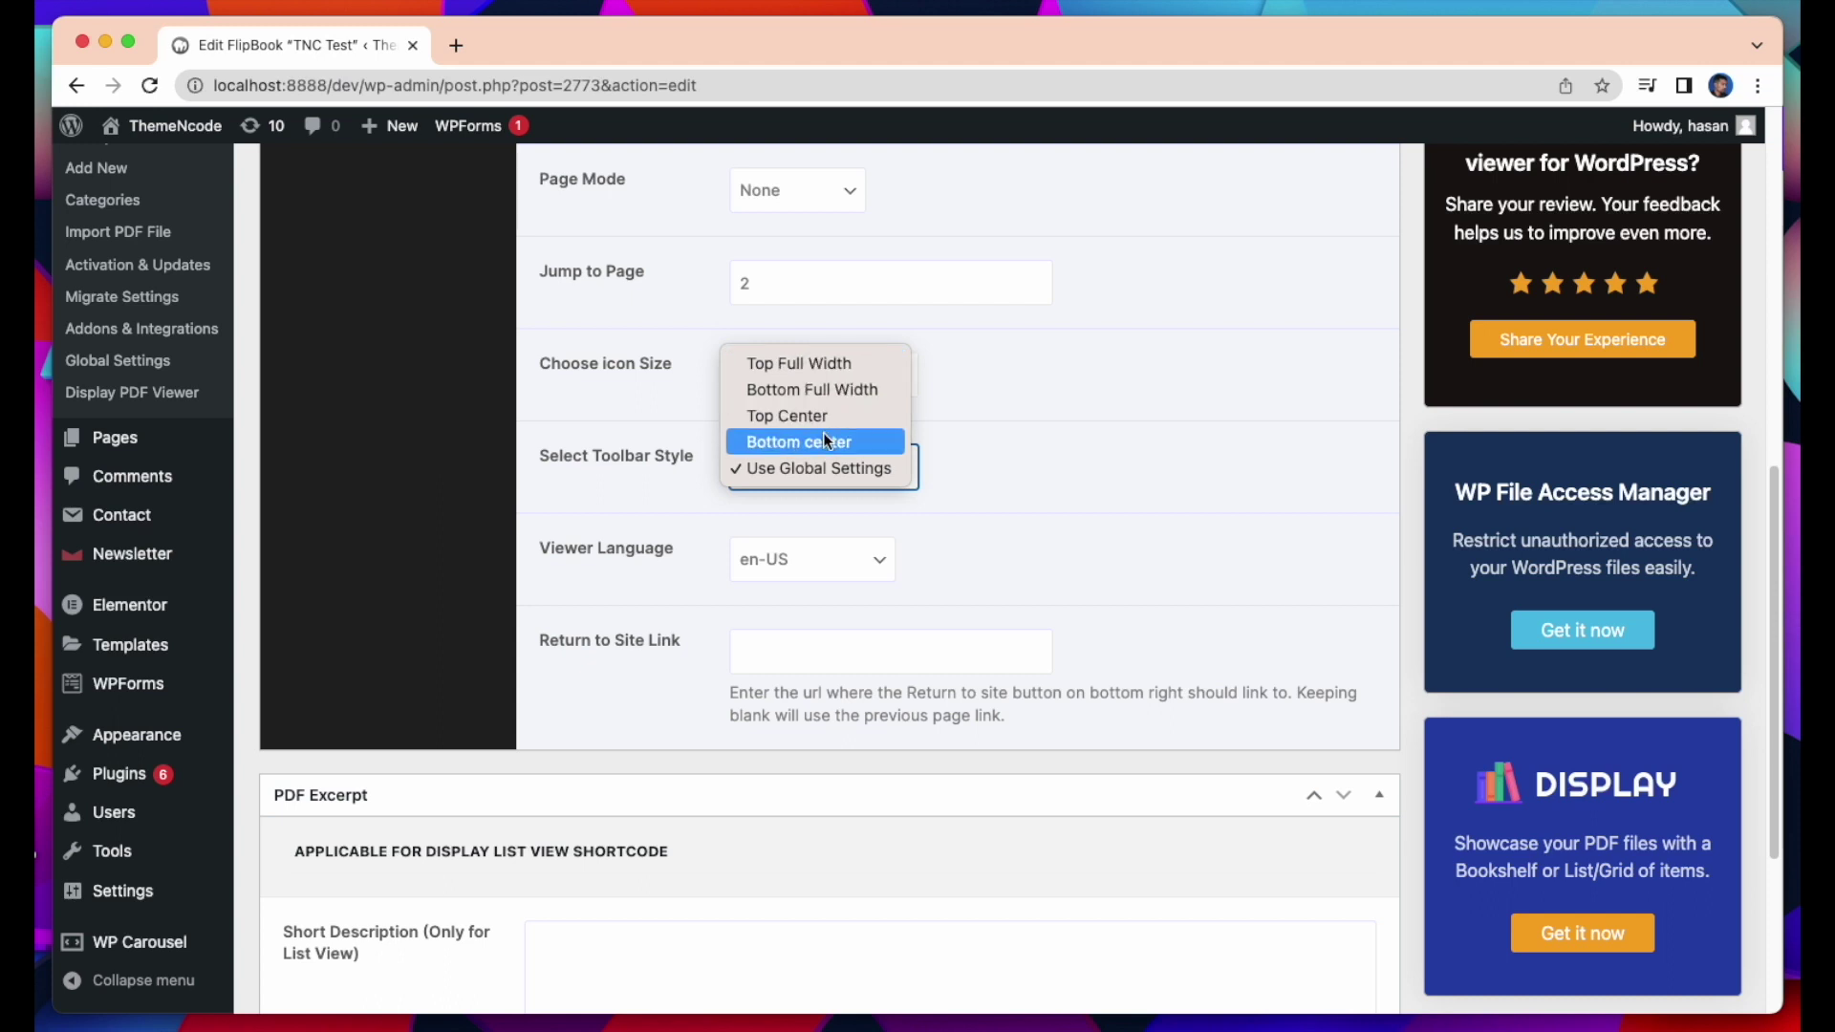
left_click(846, 474)
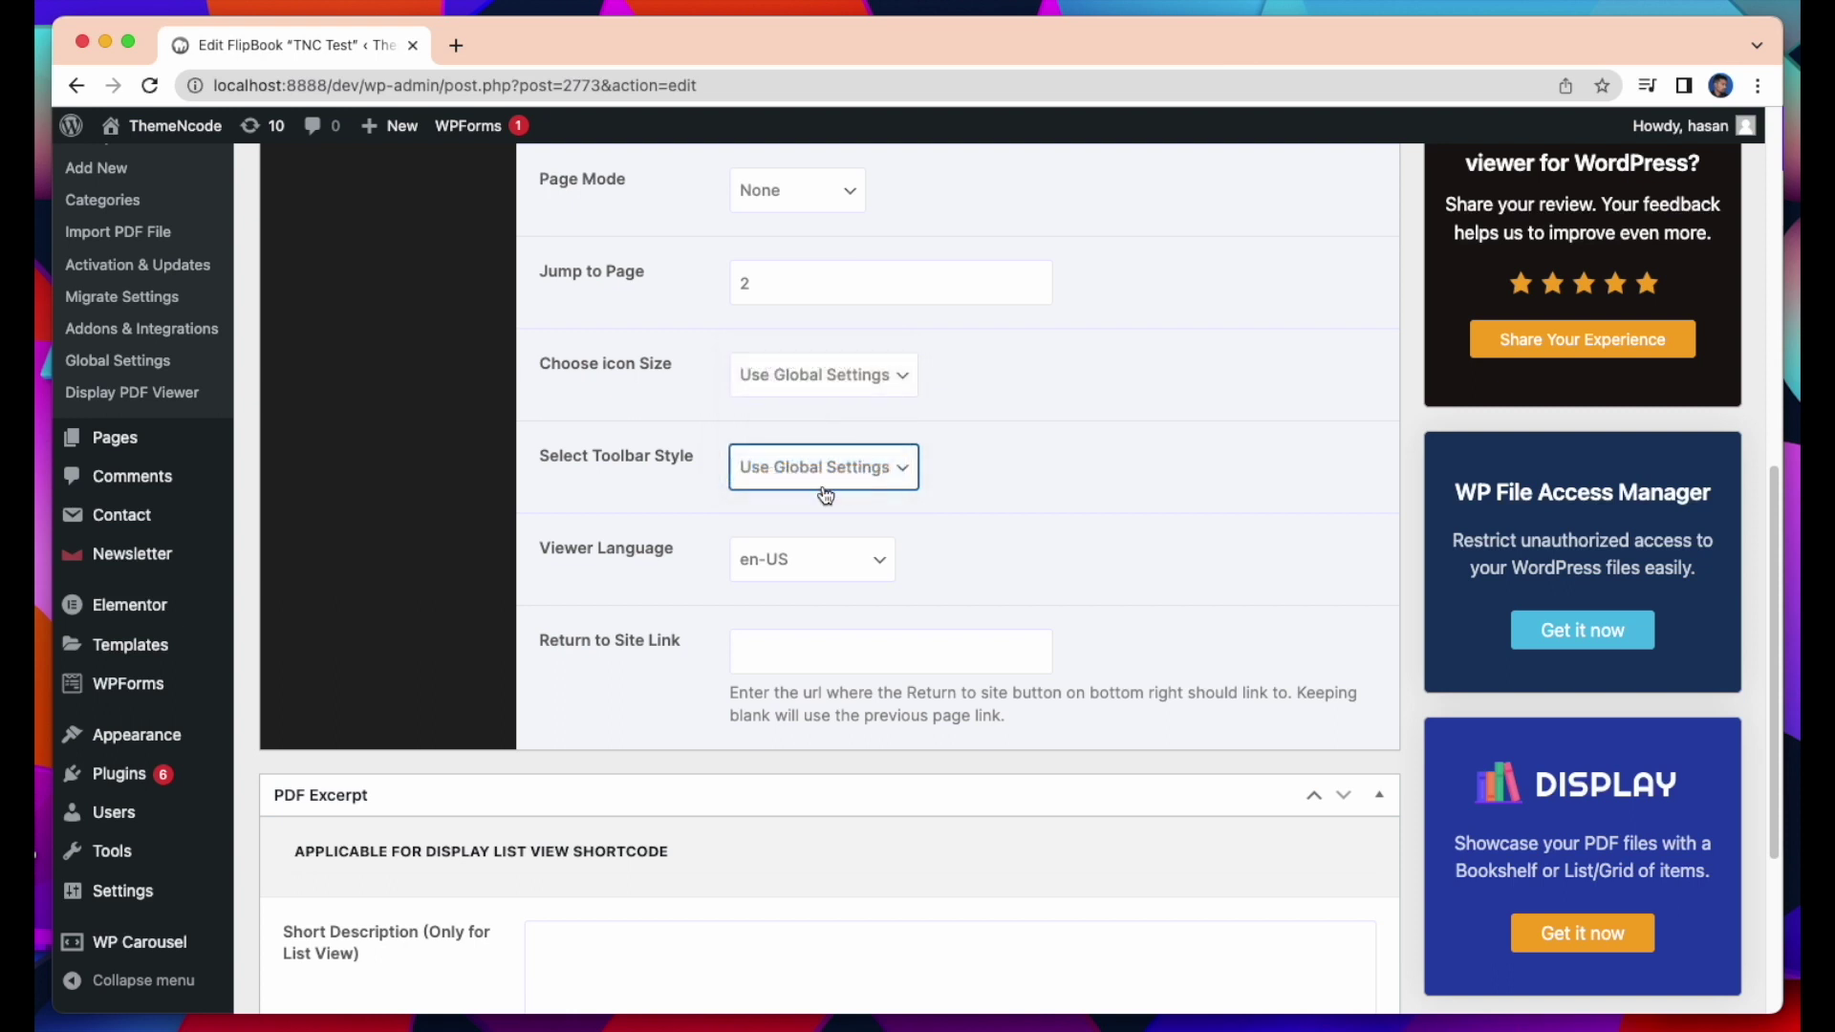
Step: Keep en-US as the viewer language and leave the Return to Site Link blank
left_click(841, 562)
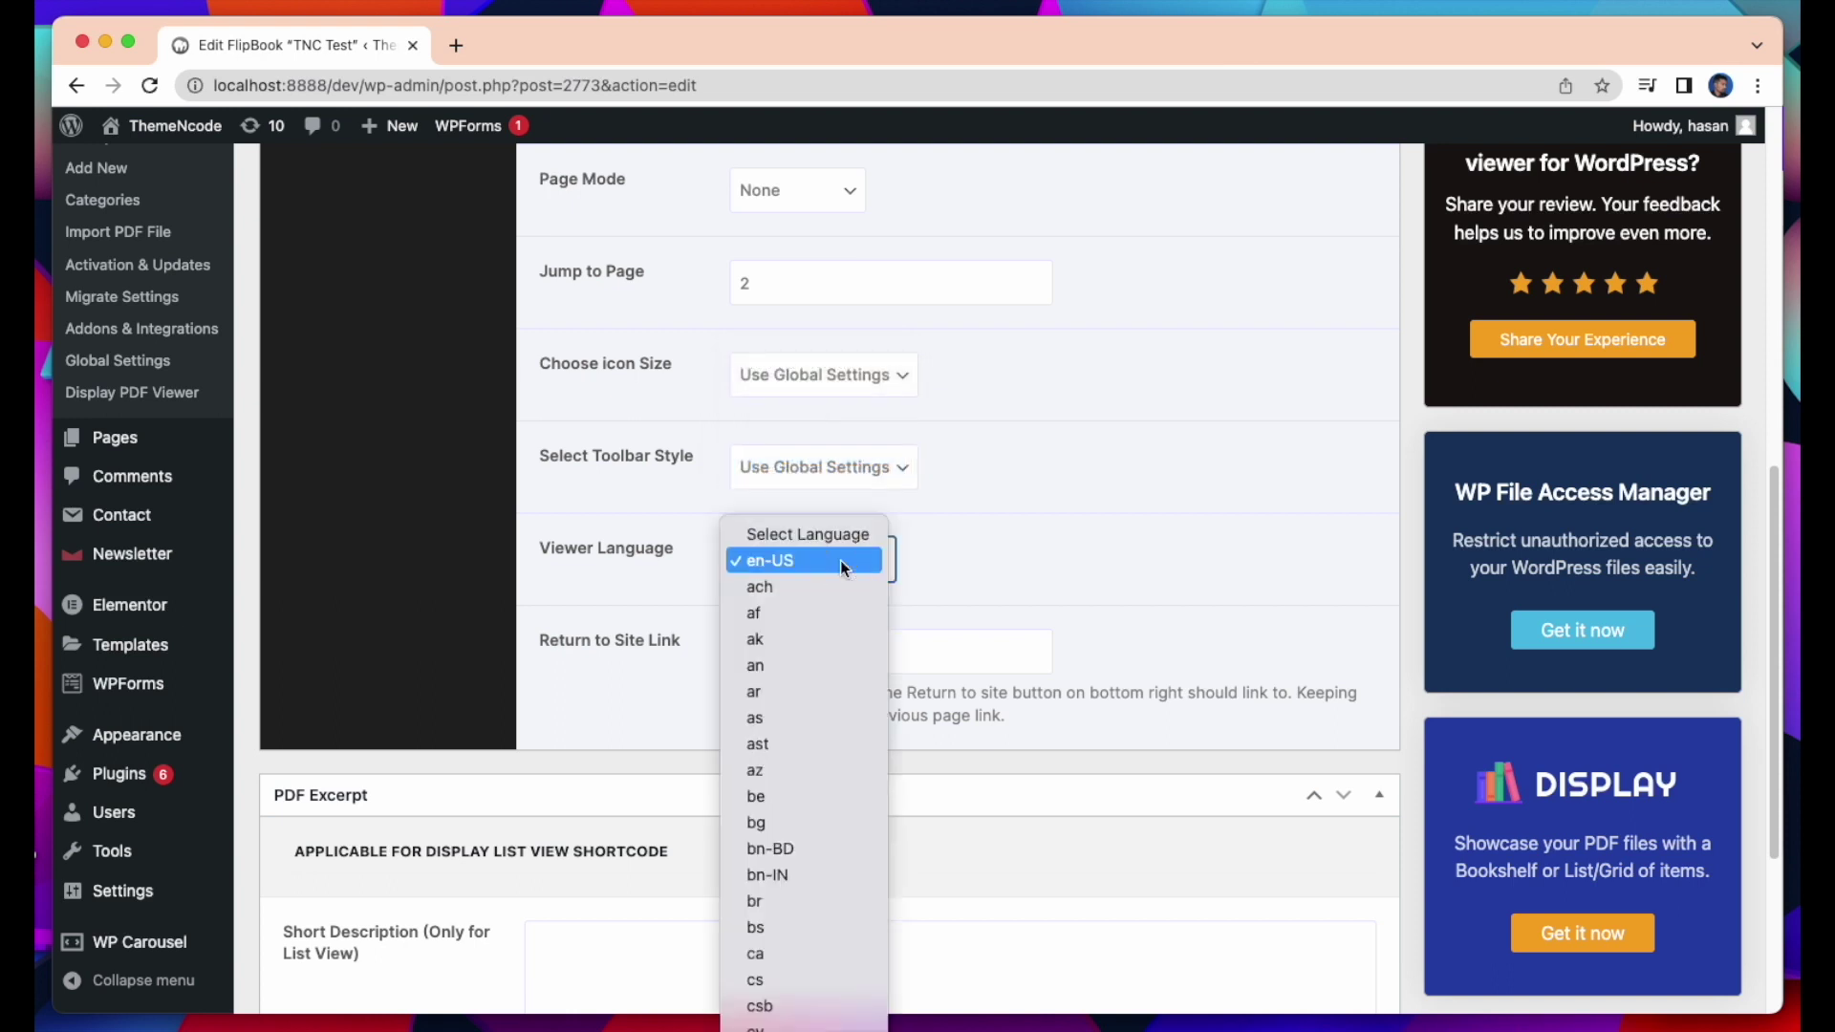
scroll(840, 561, "down", 5)
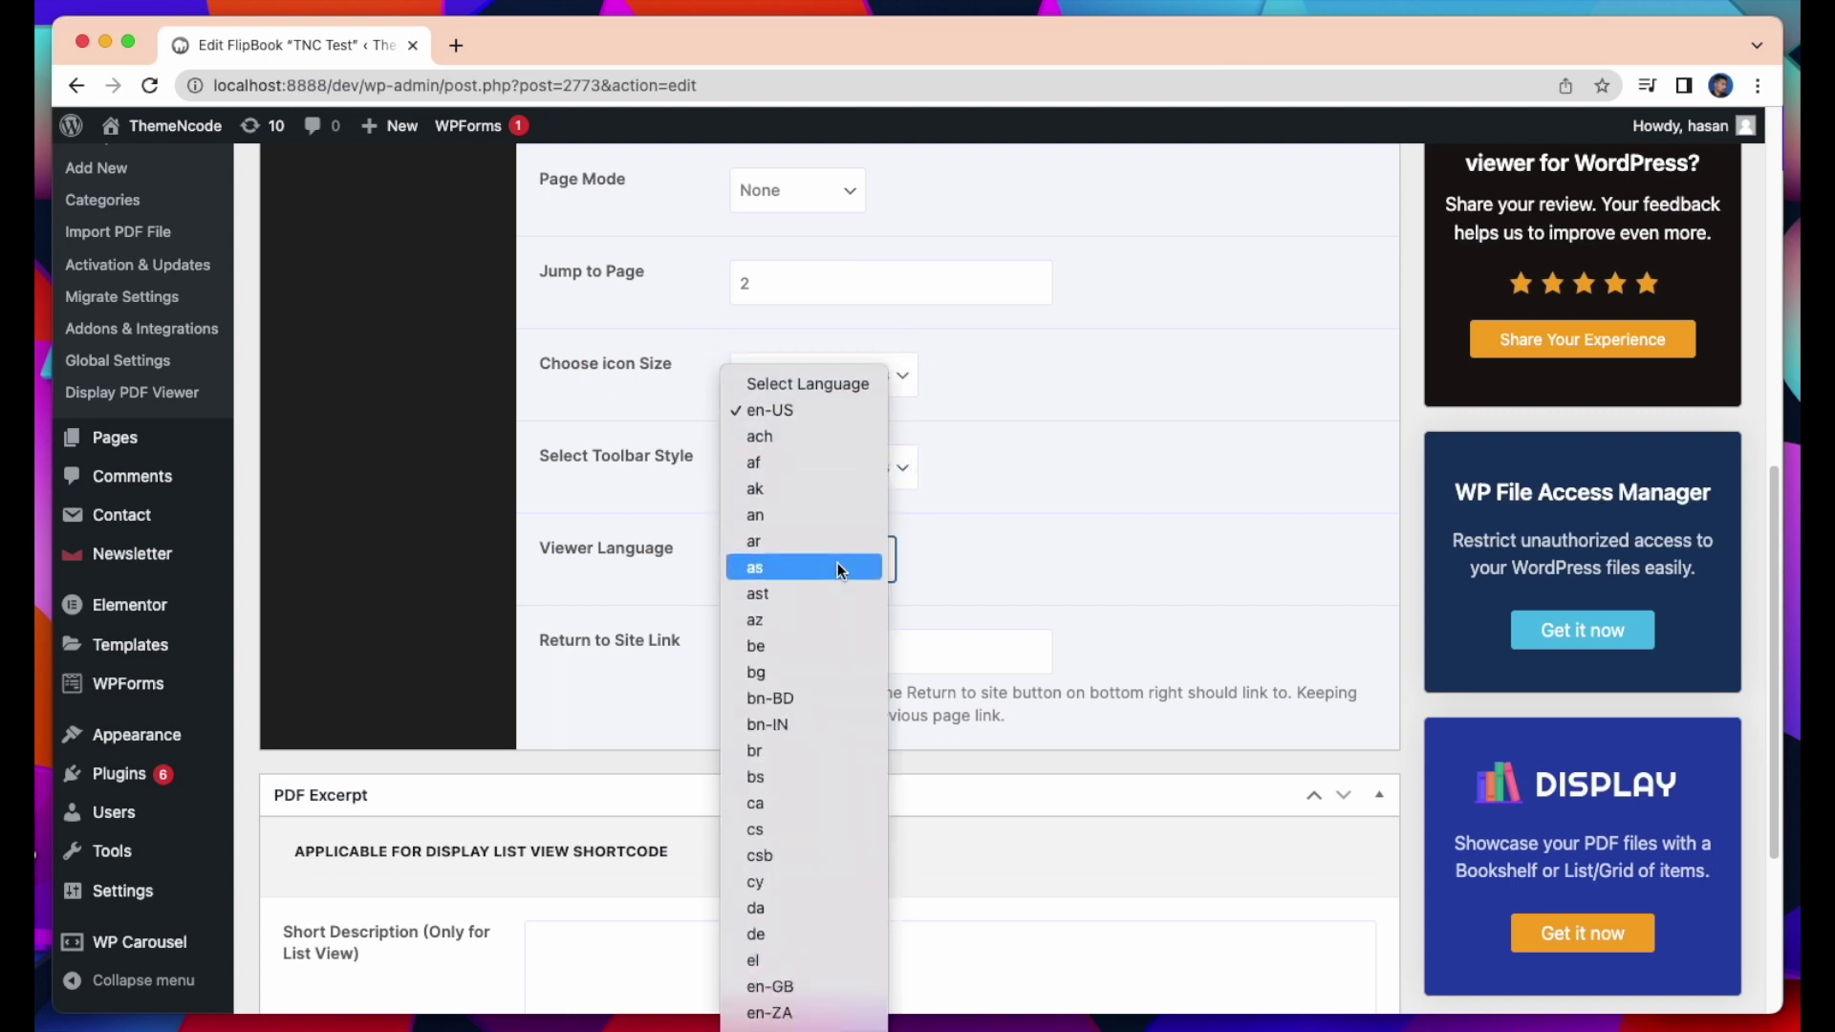
scroll(837, 569, "down", 10)
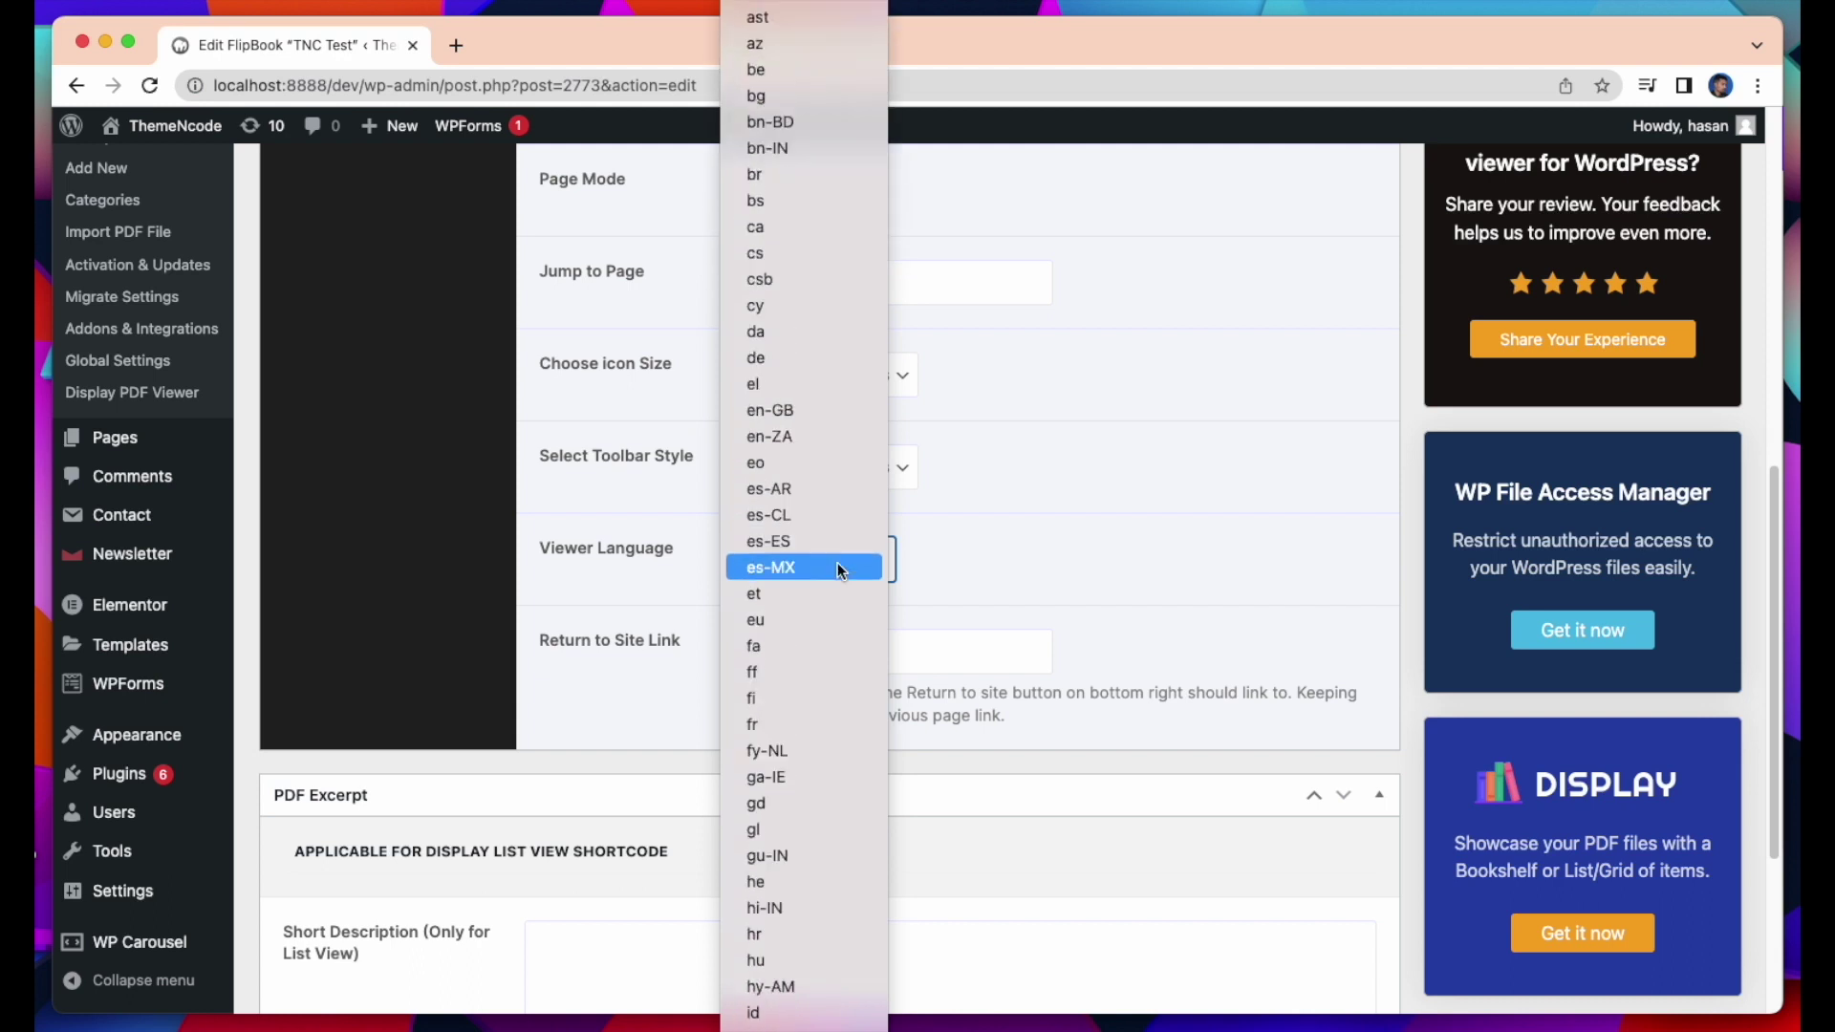
scroll(837, 568, "down", 10)
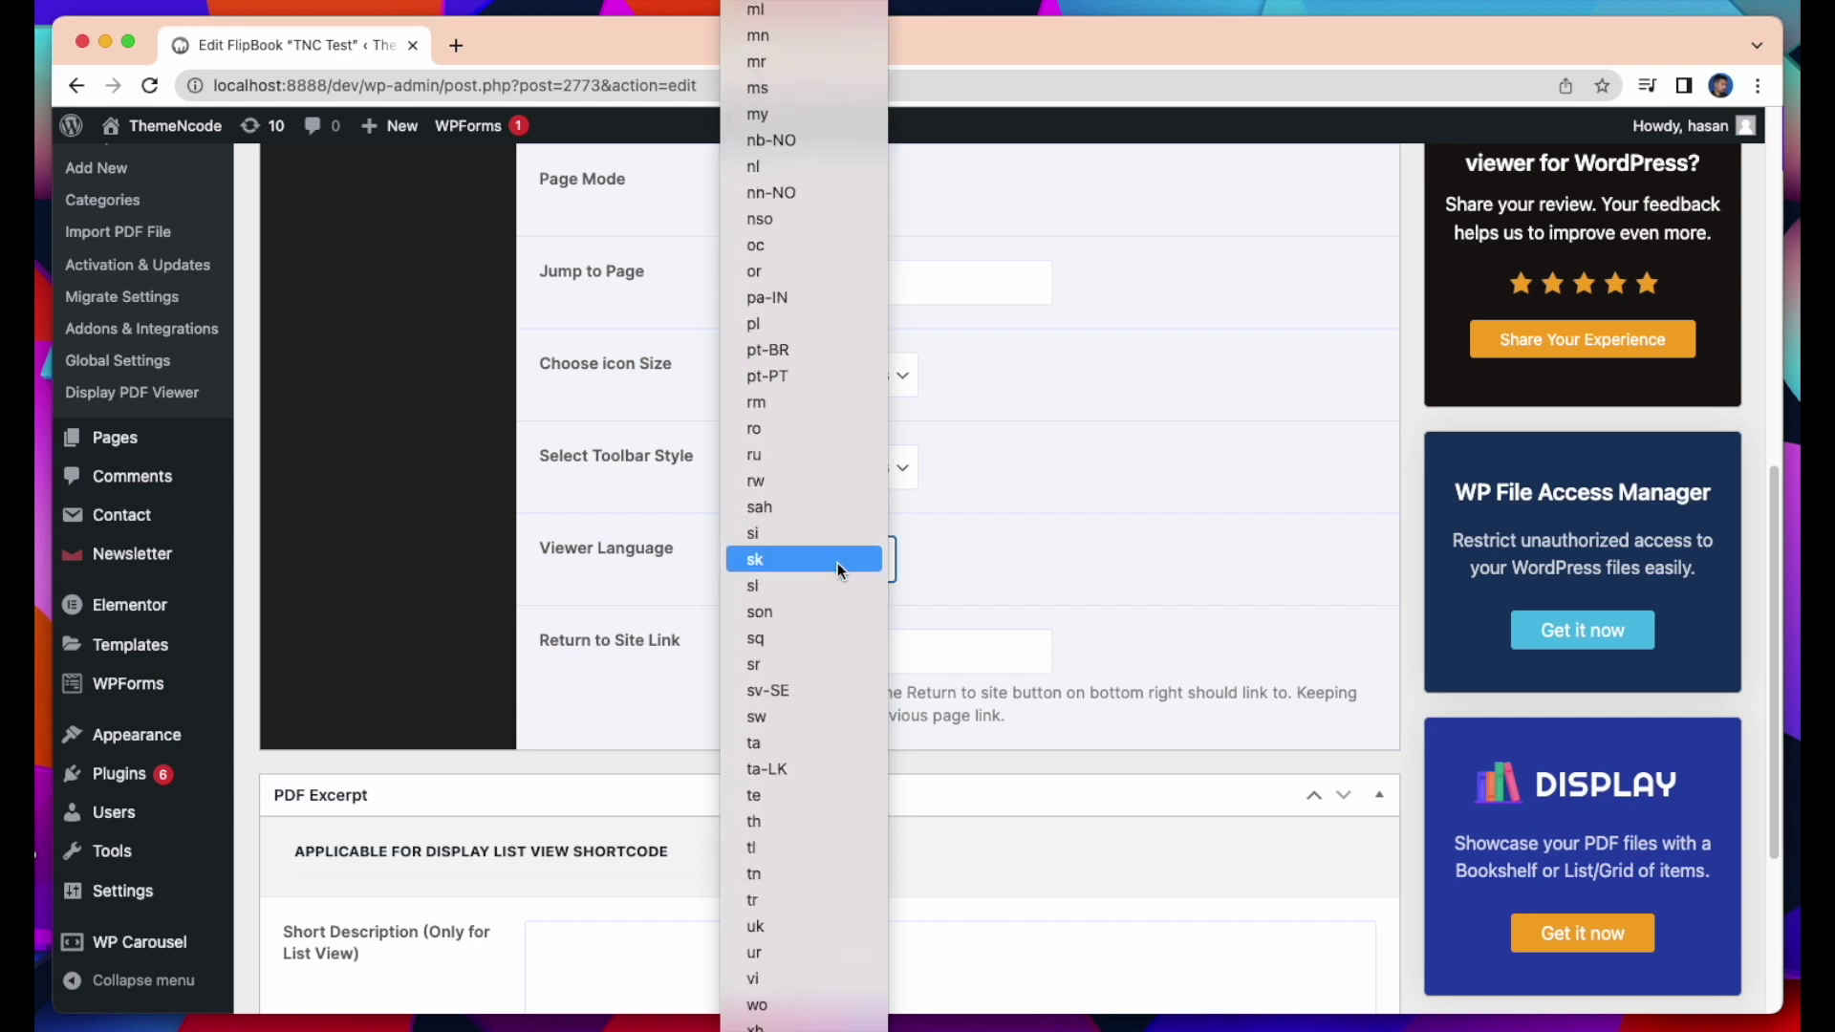
scroll(838, 562, "up", 15)
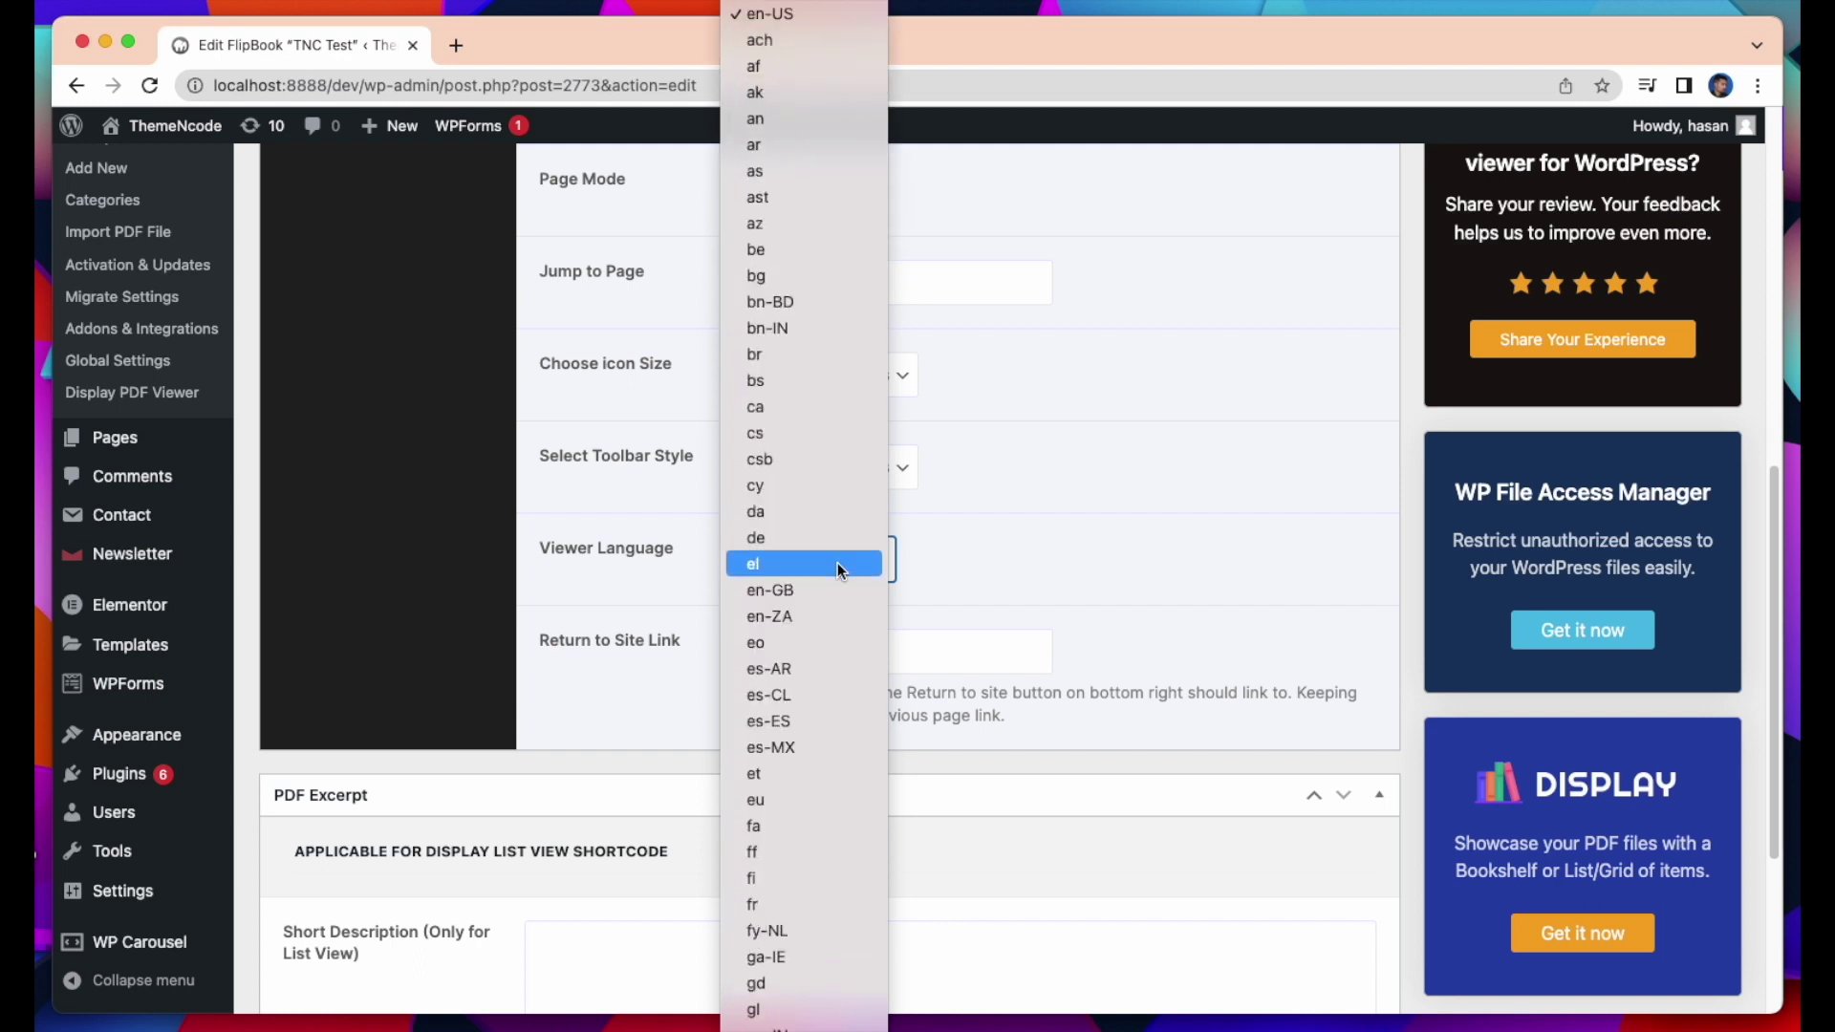
left_click(835, 17)
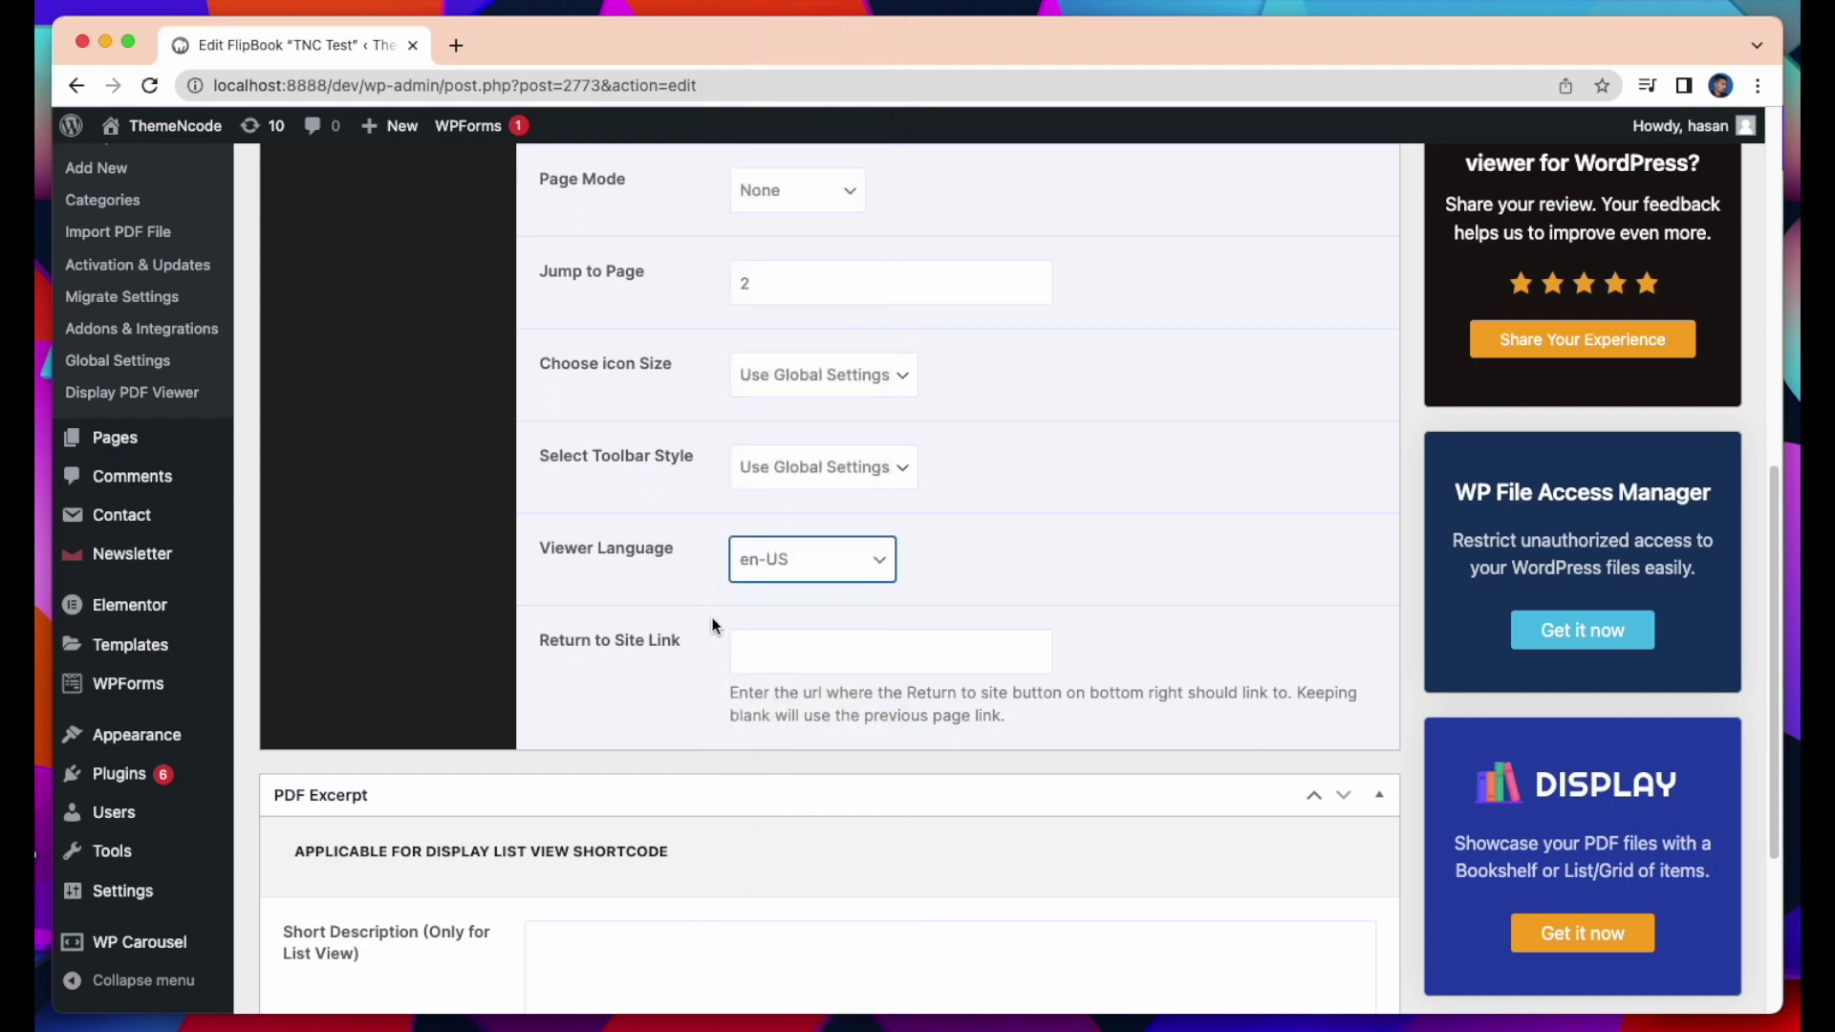
left_click(889, 661)
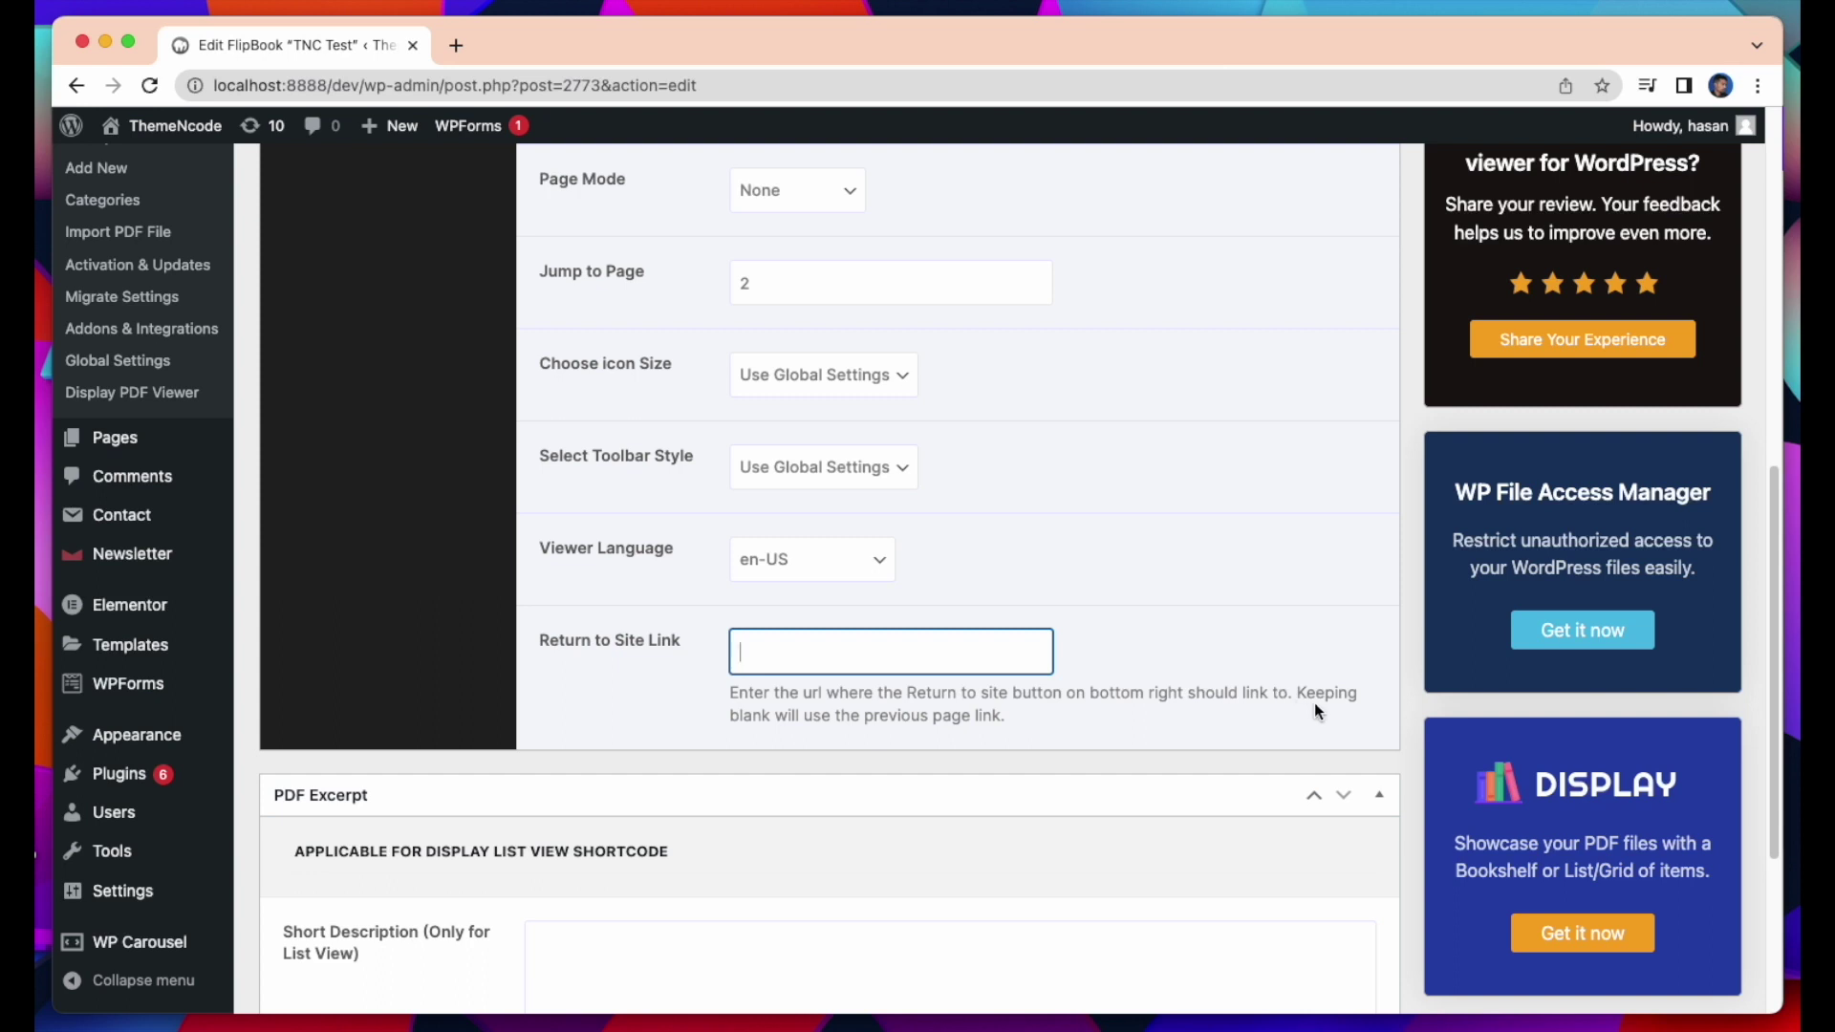
scroll(1315, 703, "down", 2)
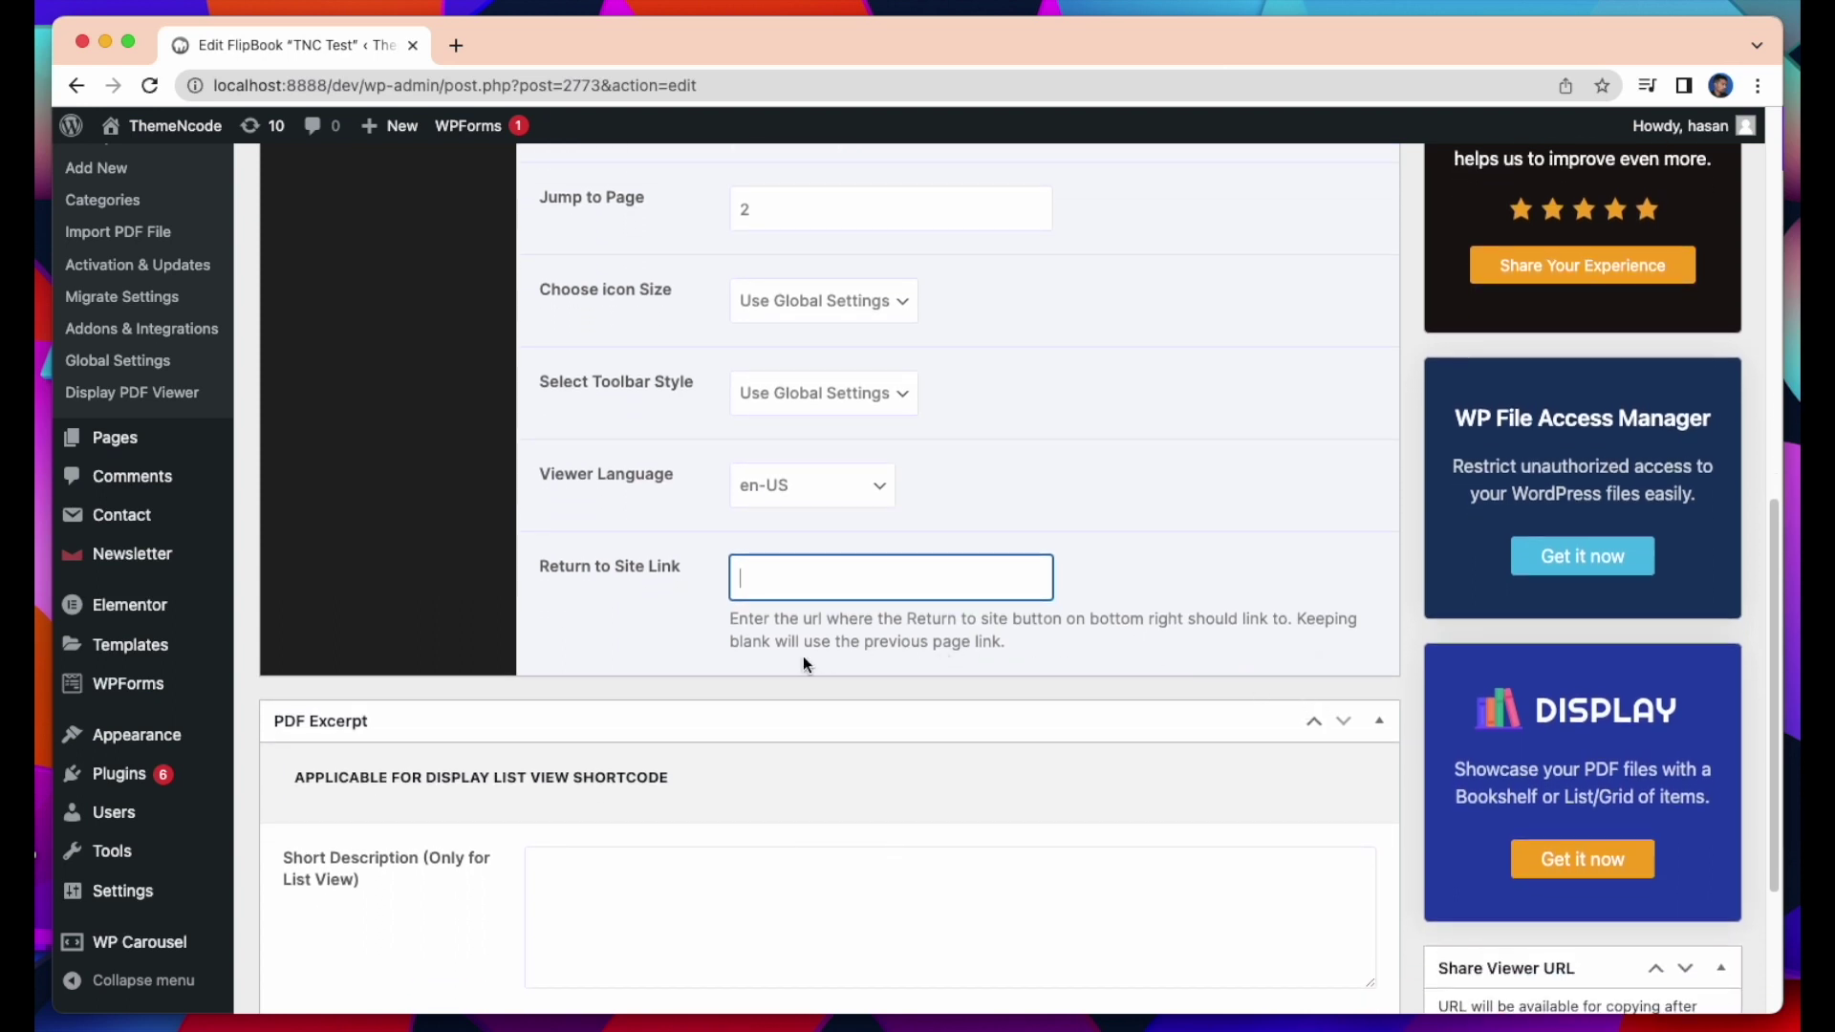
scroll(979, 650, "down", 1)
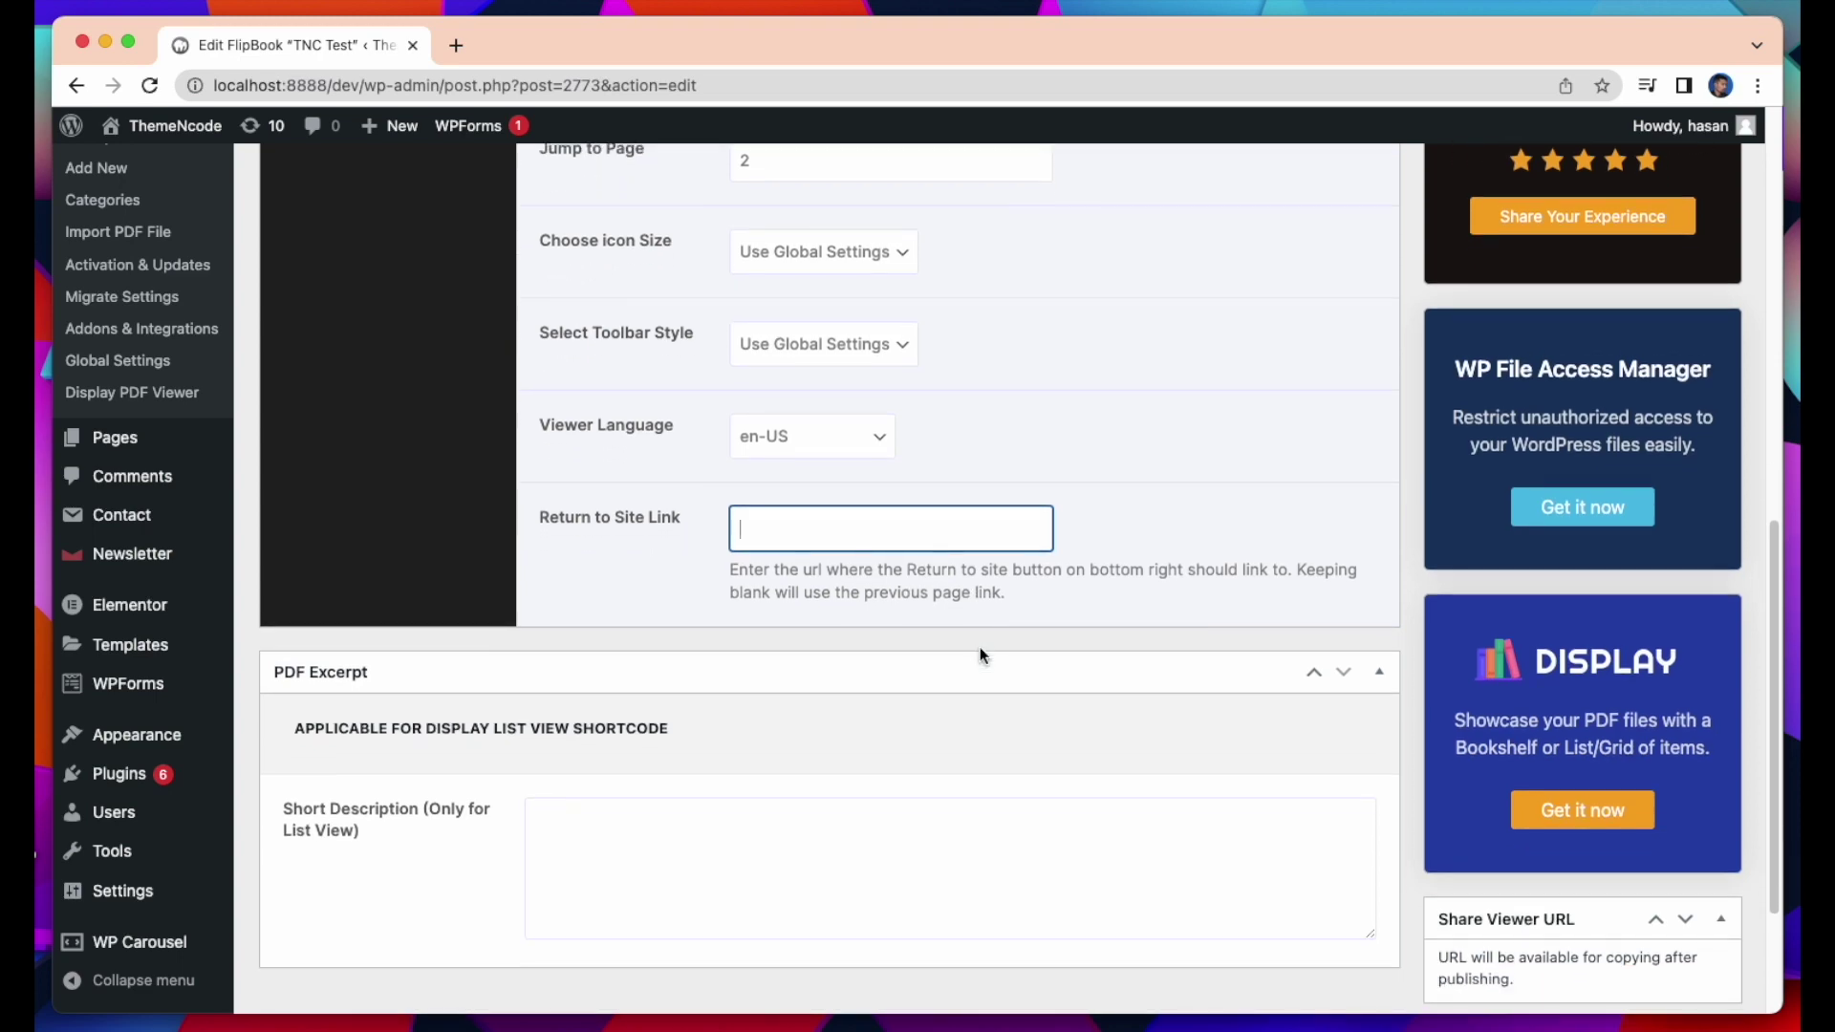
scroll(979, 654, "down", 3)
scroll(979, 654, "up", 15)
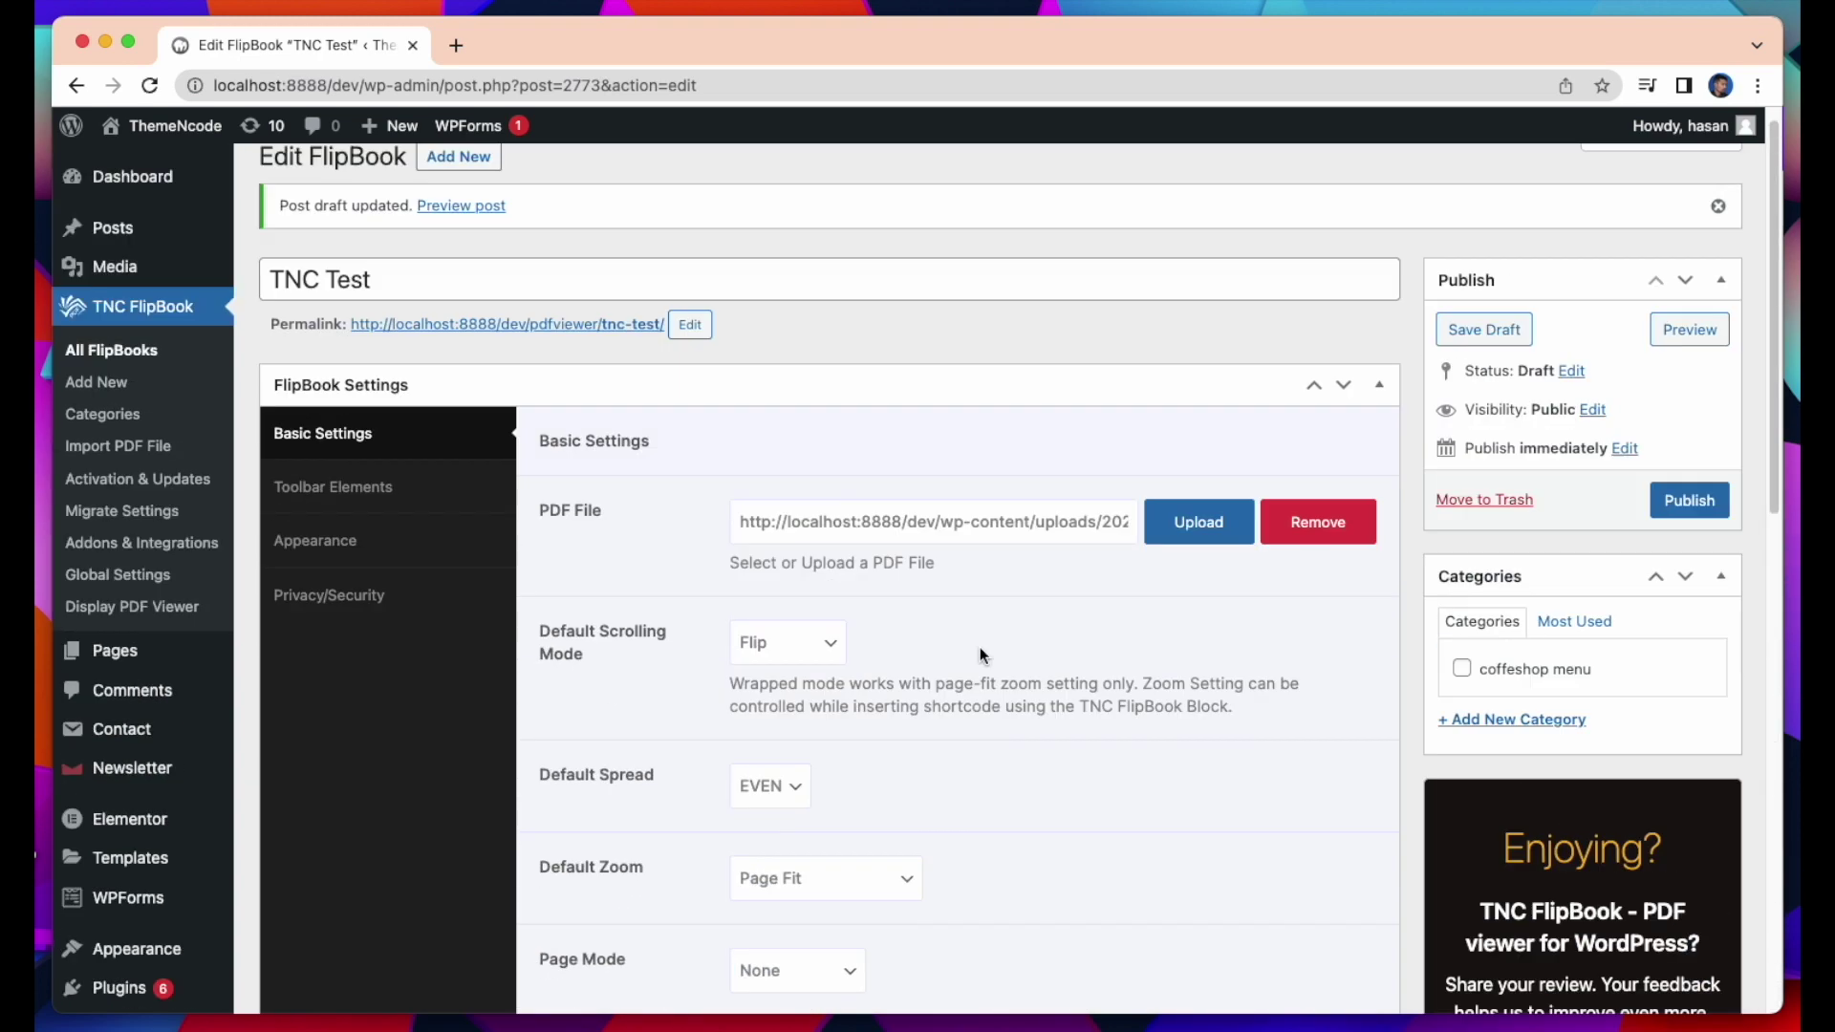
scroll(982, 654, "up", 1)
Step: Turn off global settings for Toolbar Elements, leaving every toolbar item from Download to Spread on
left_click(373, 519)
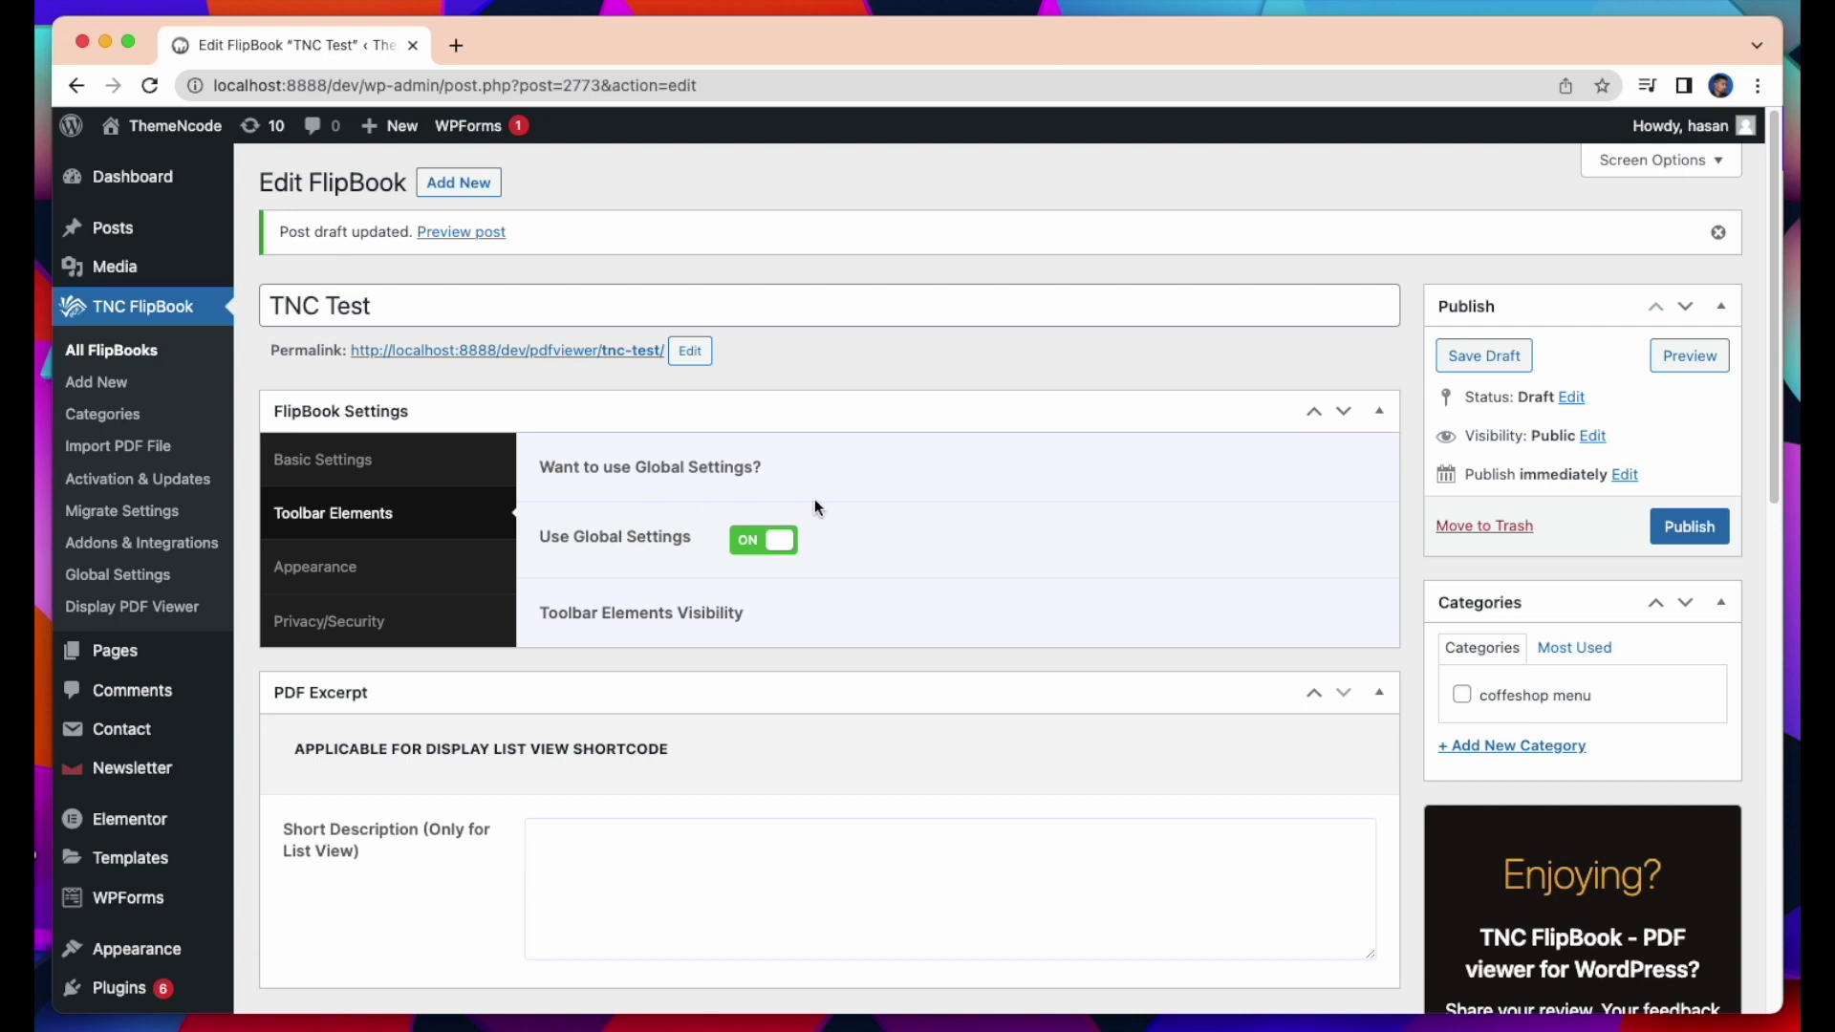
left_click(779, 542)
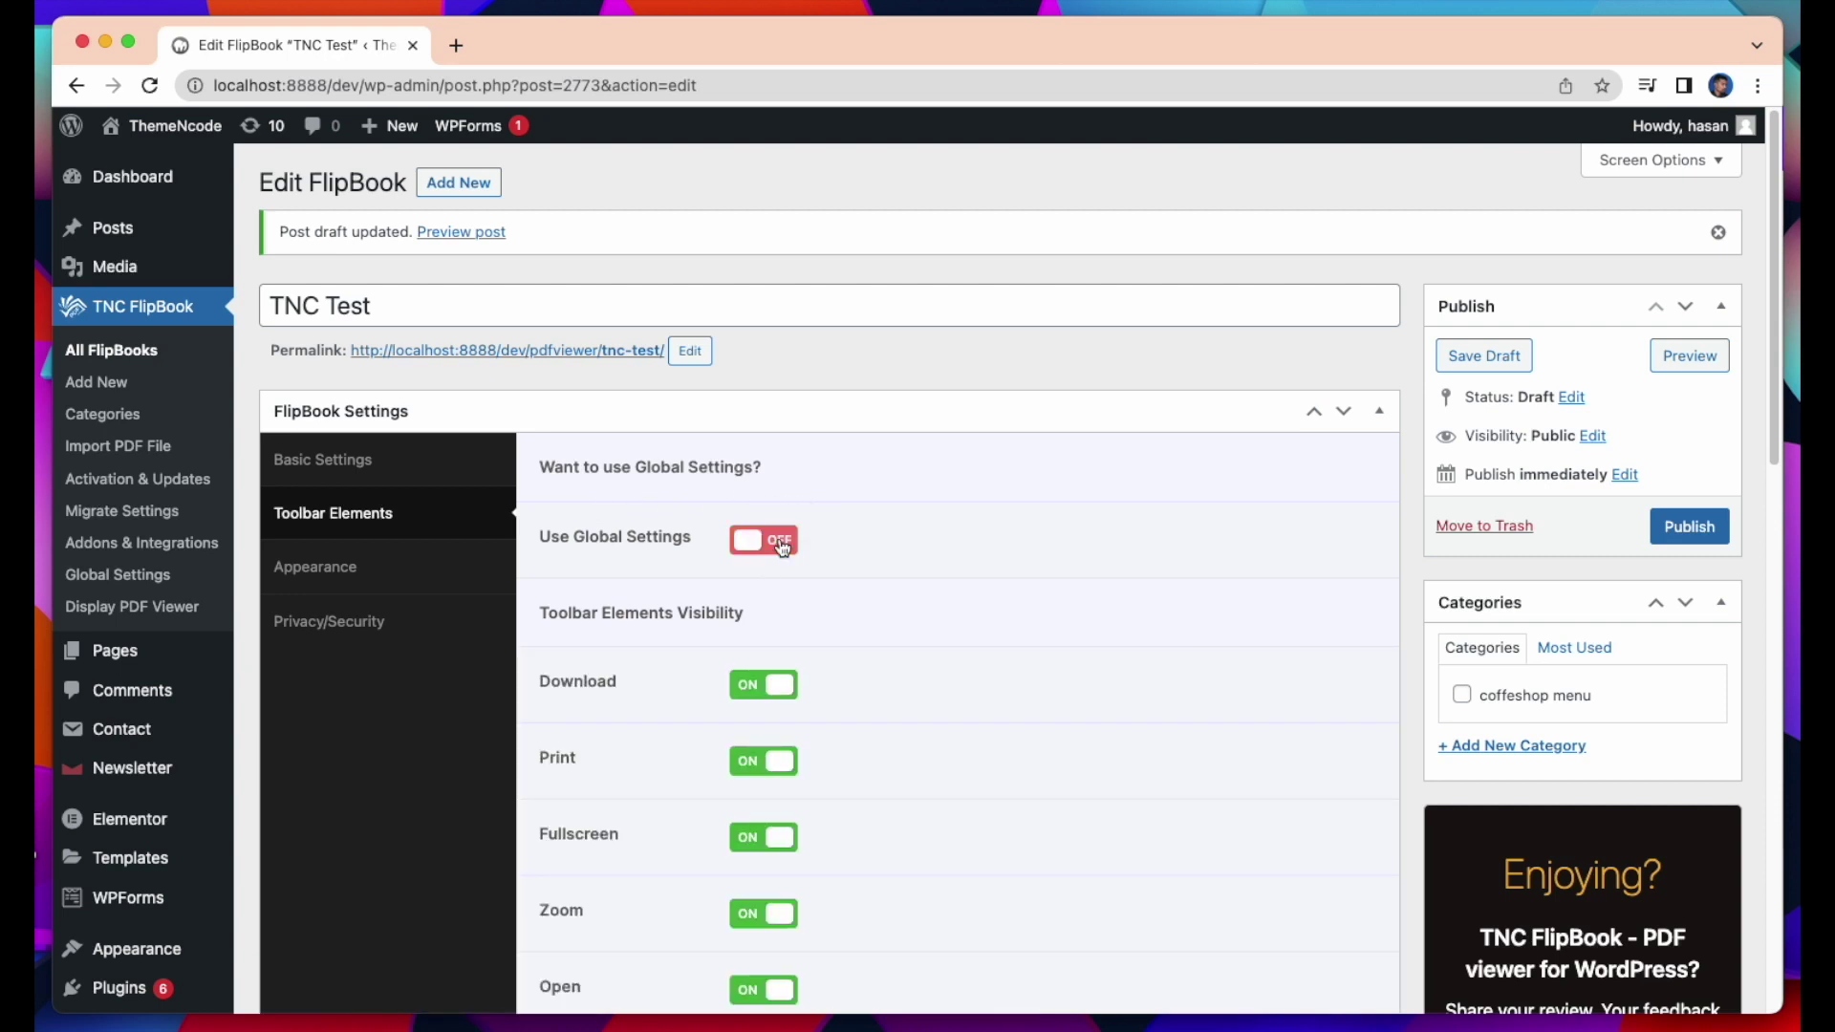
scroll(782, 545, "down", 5)
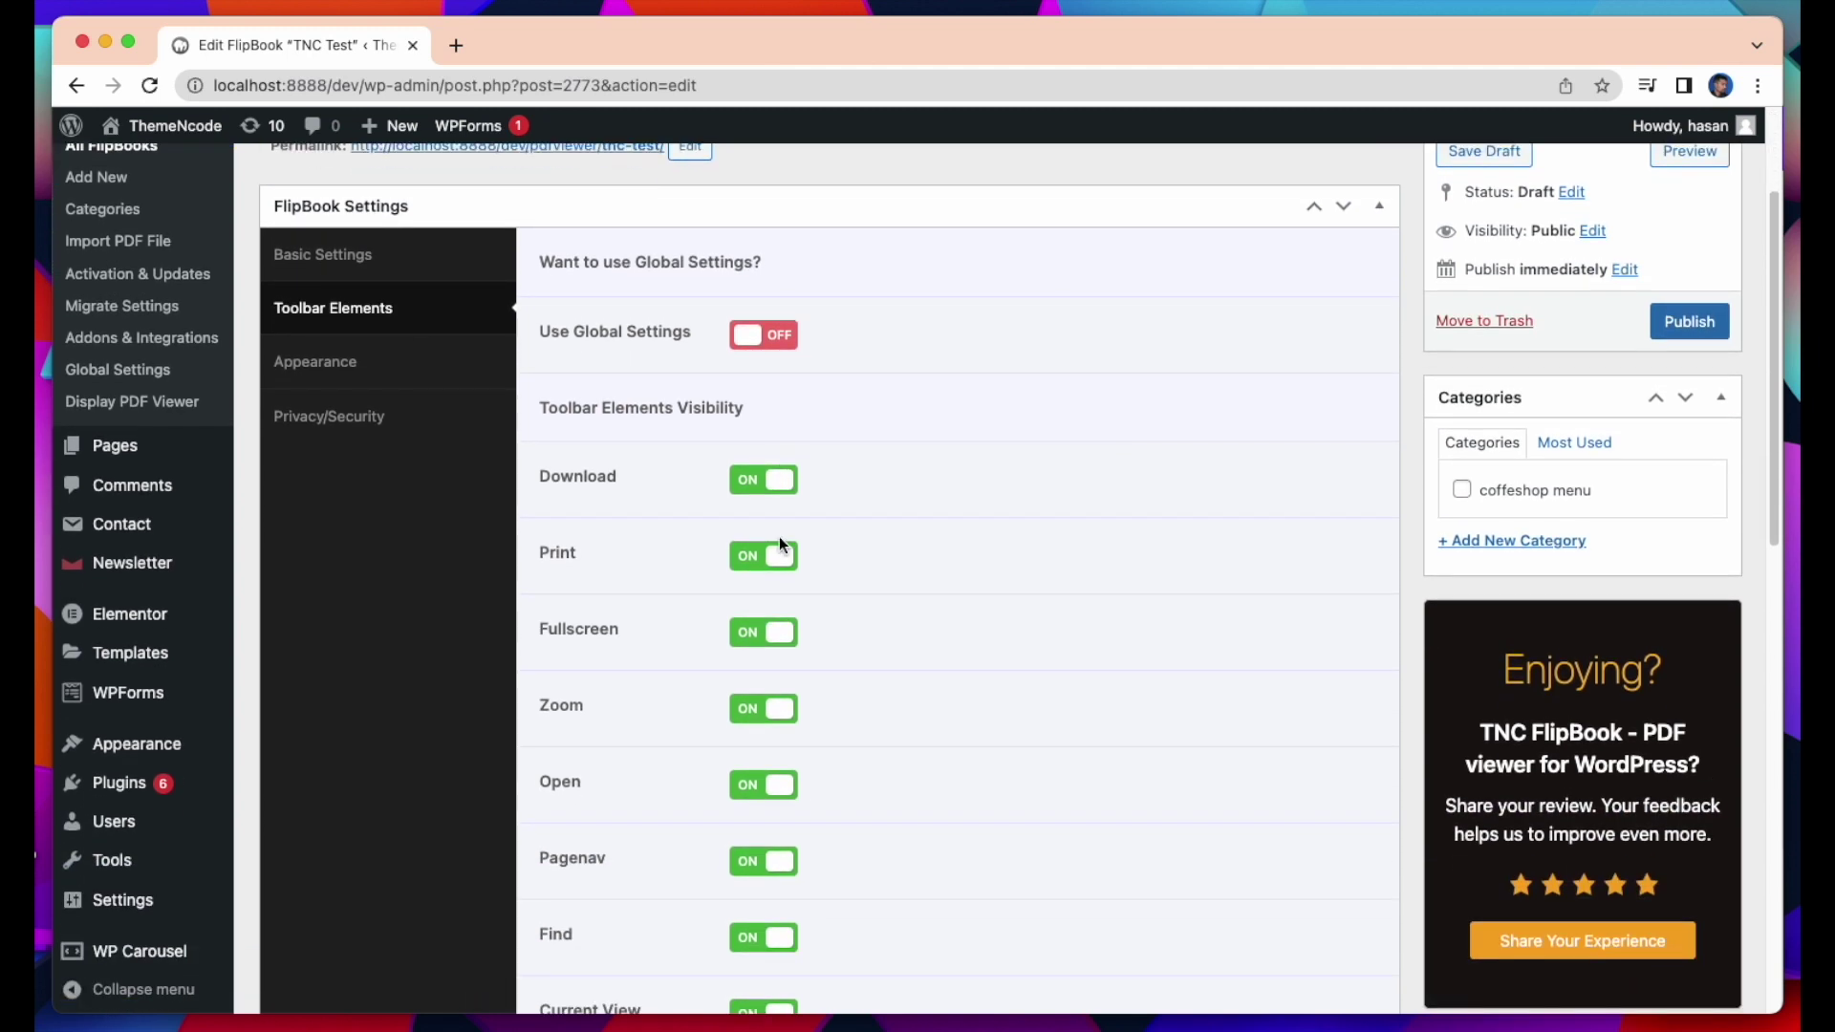
scroll(780, 543, "down", 1)
scroll(782, 545, "down", 5)
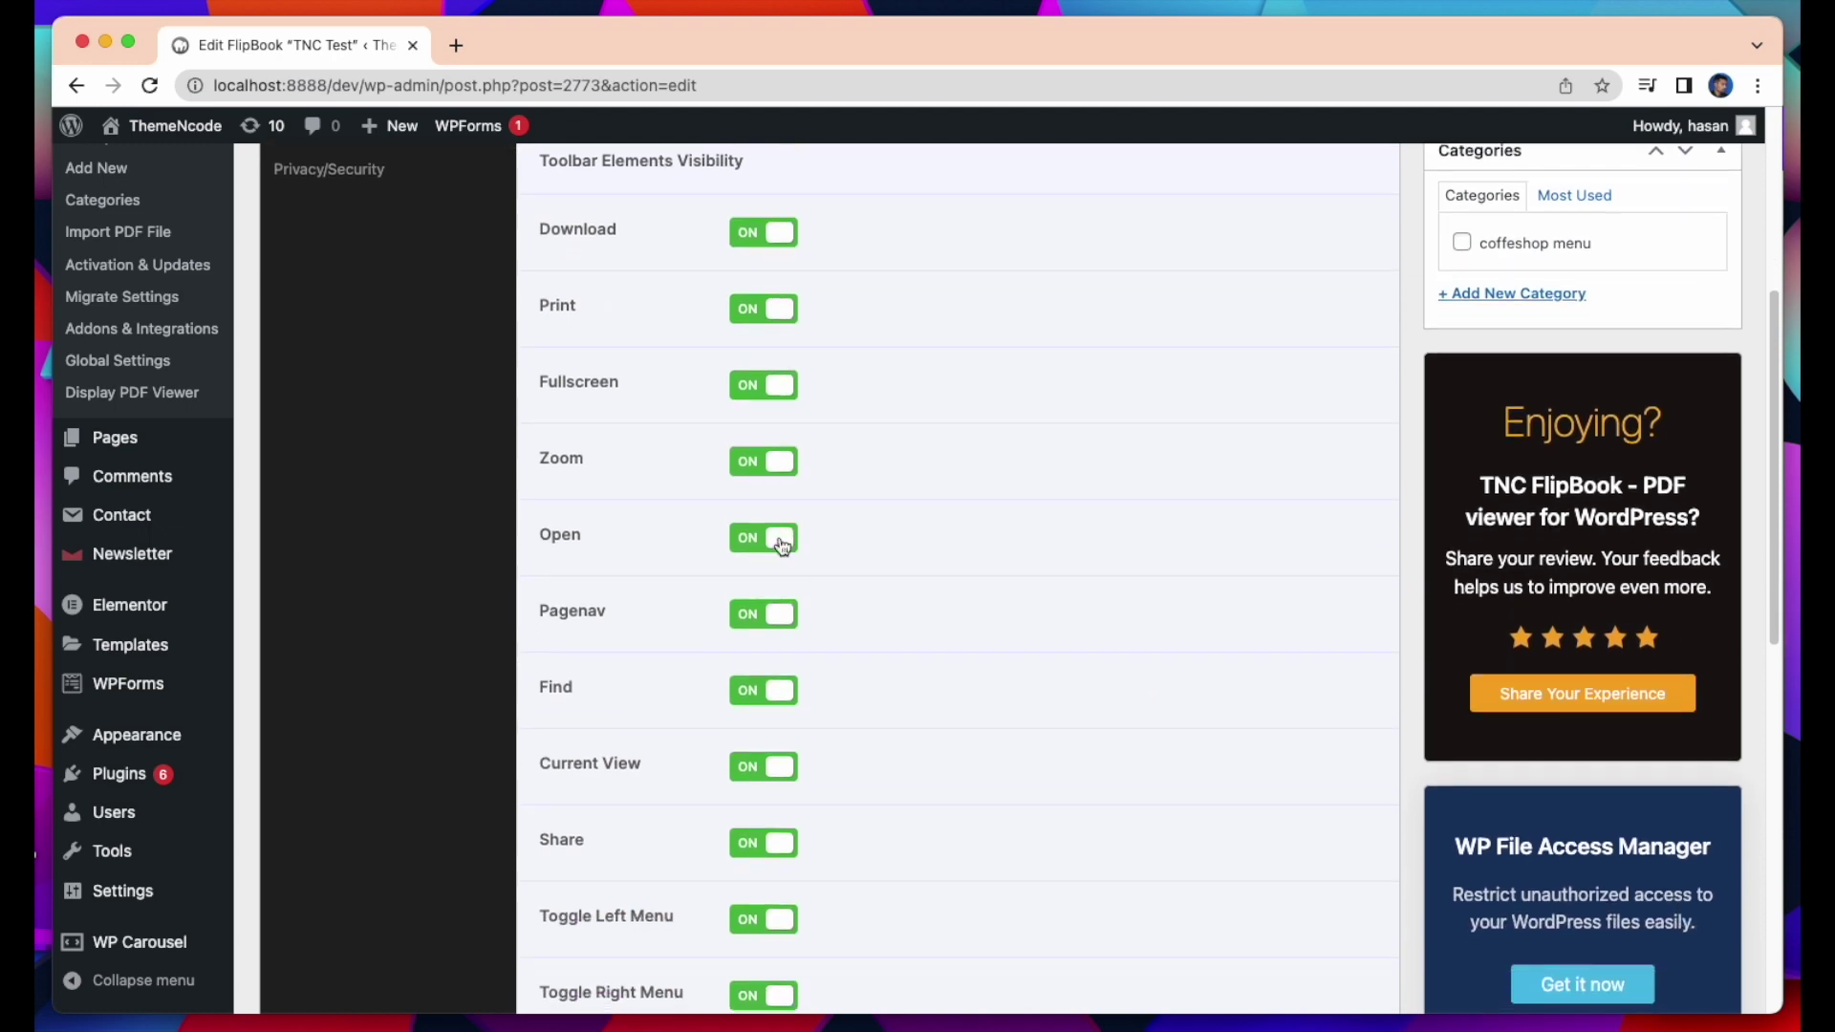
scroll(780, 543, "down", 15)
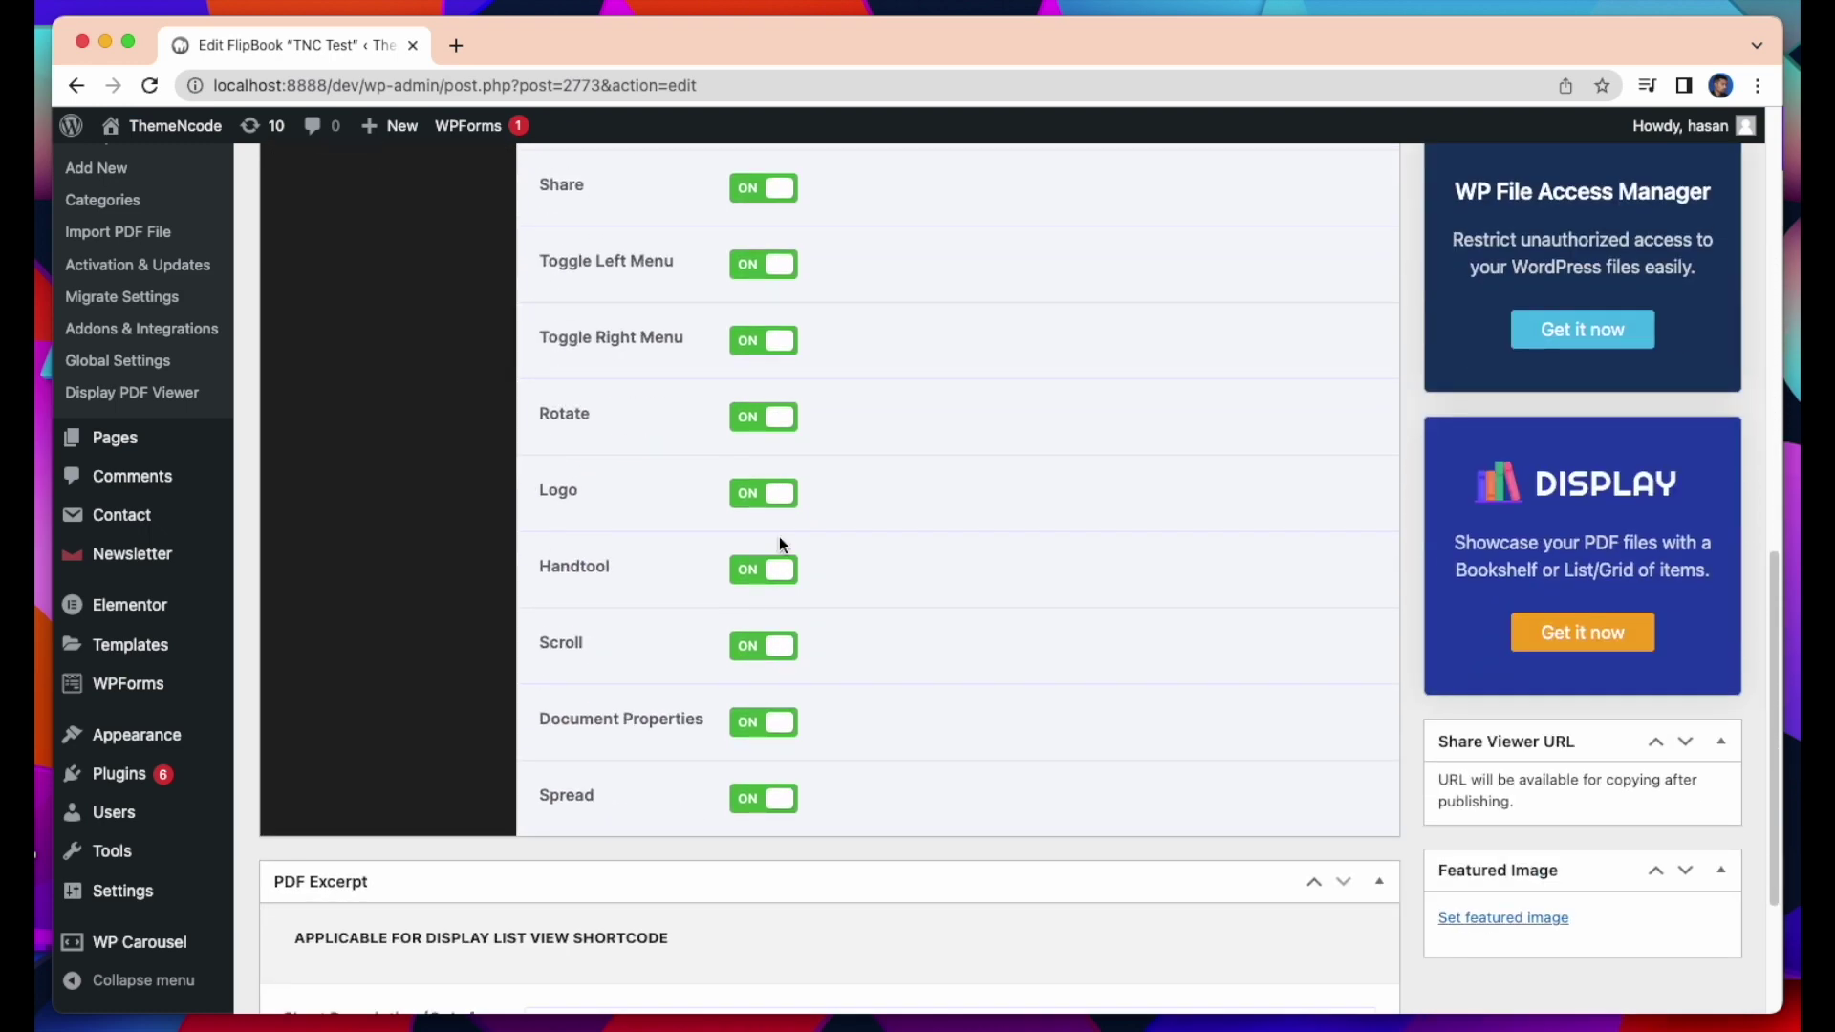
scroll(778, 536, "up", 20)
scroll(780, 537, "up", 2)
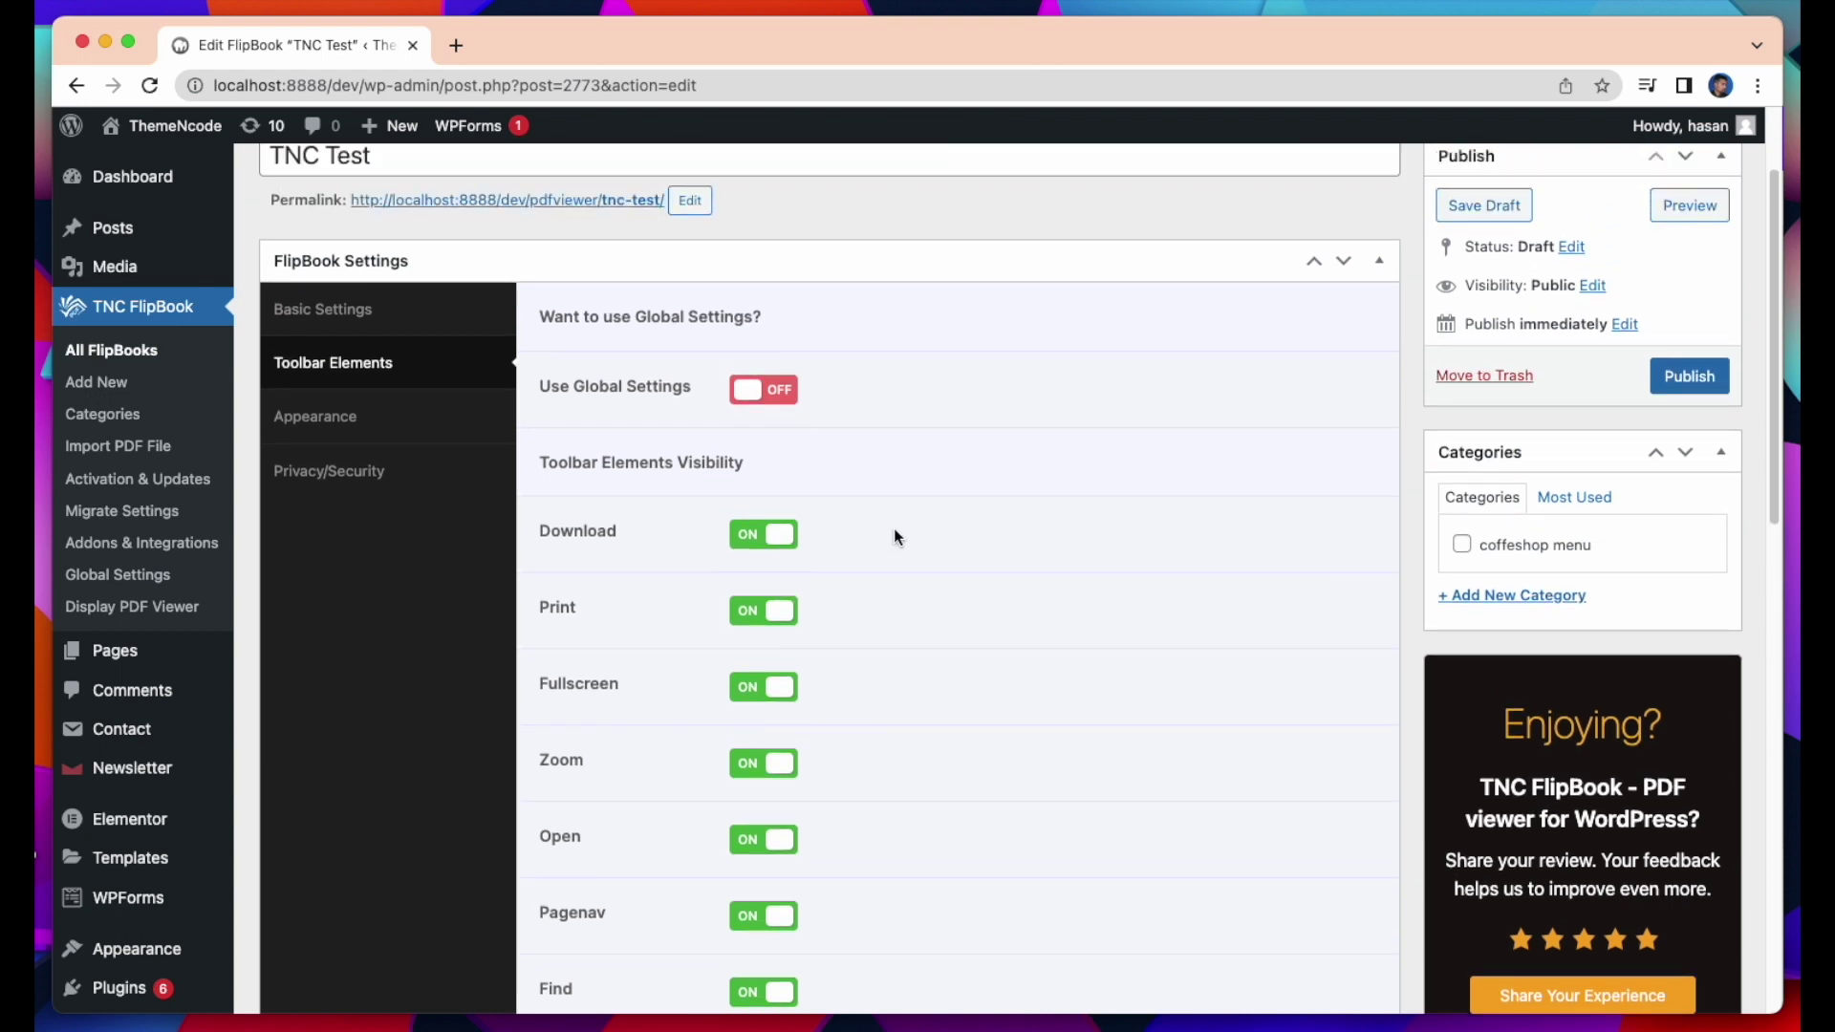
scroll(893, 533, "up", 2)
left_click(356, 502)
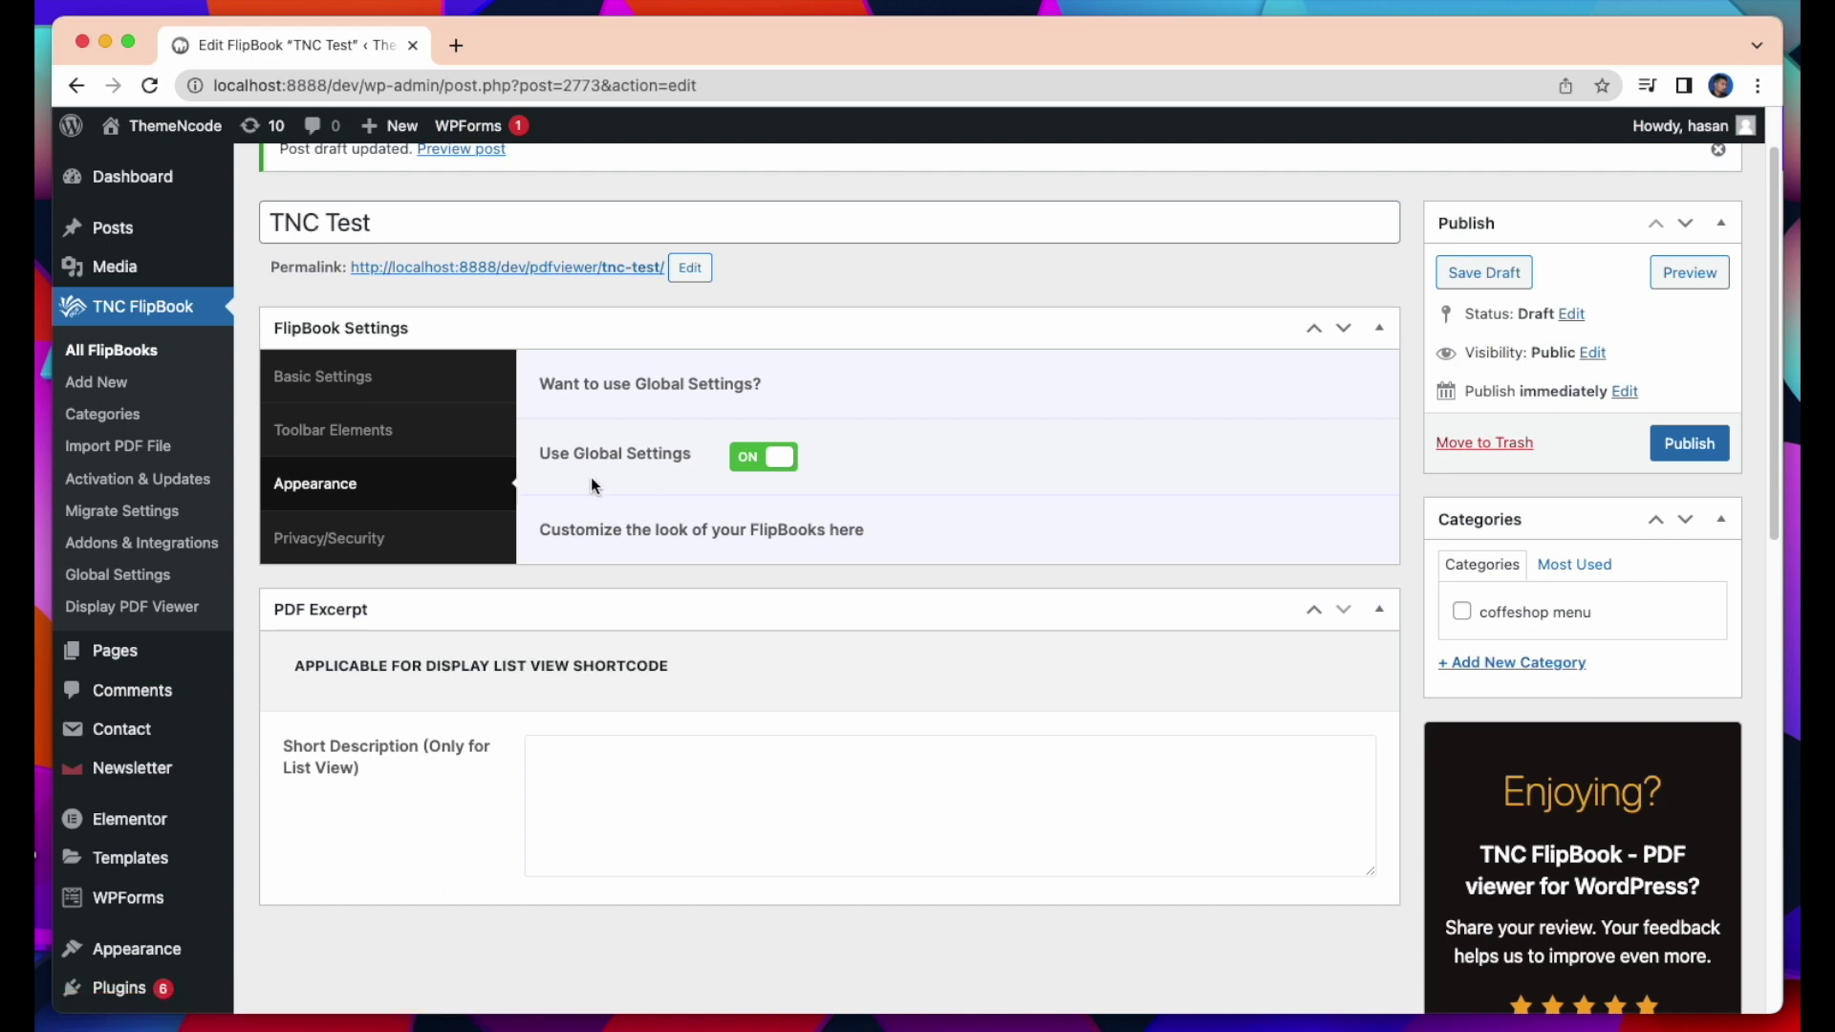
Step: Override global appearance settings, keeping Theme mode with the Midnight Calm theme
left_click(765, 457)
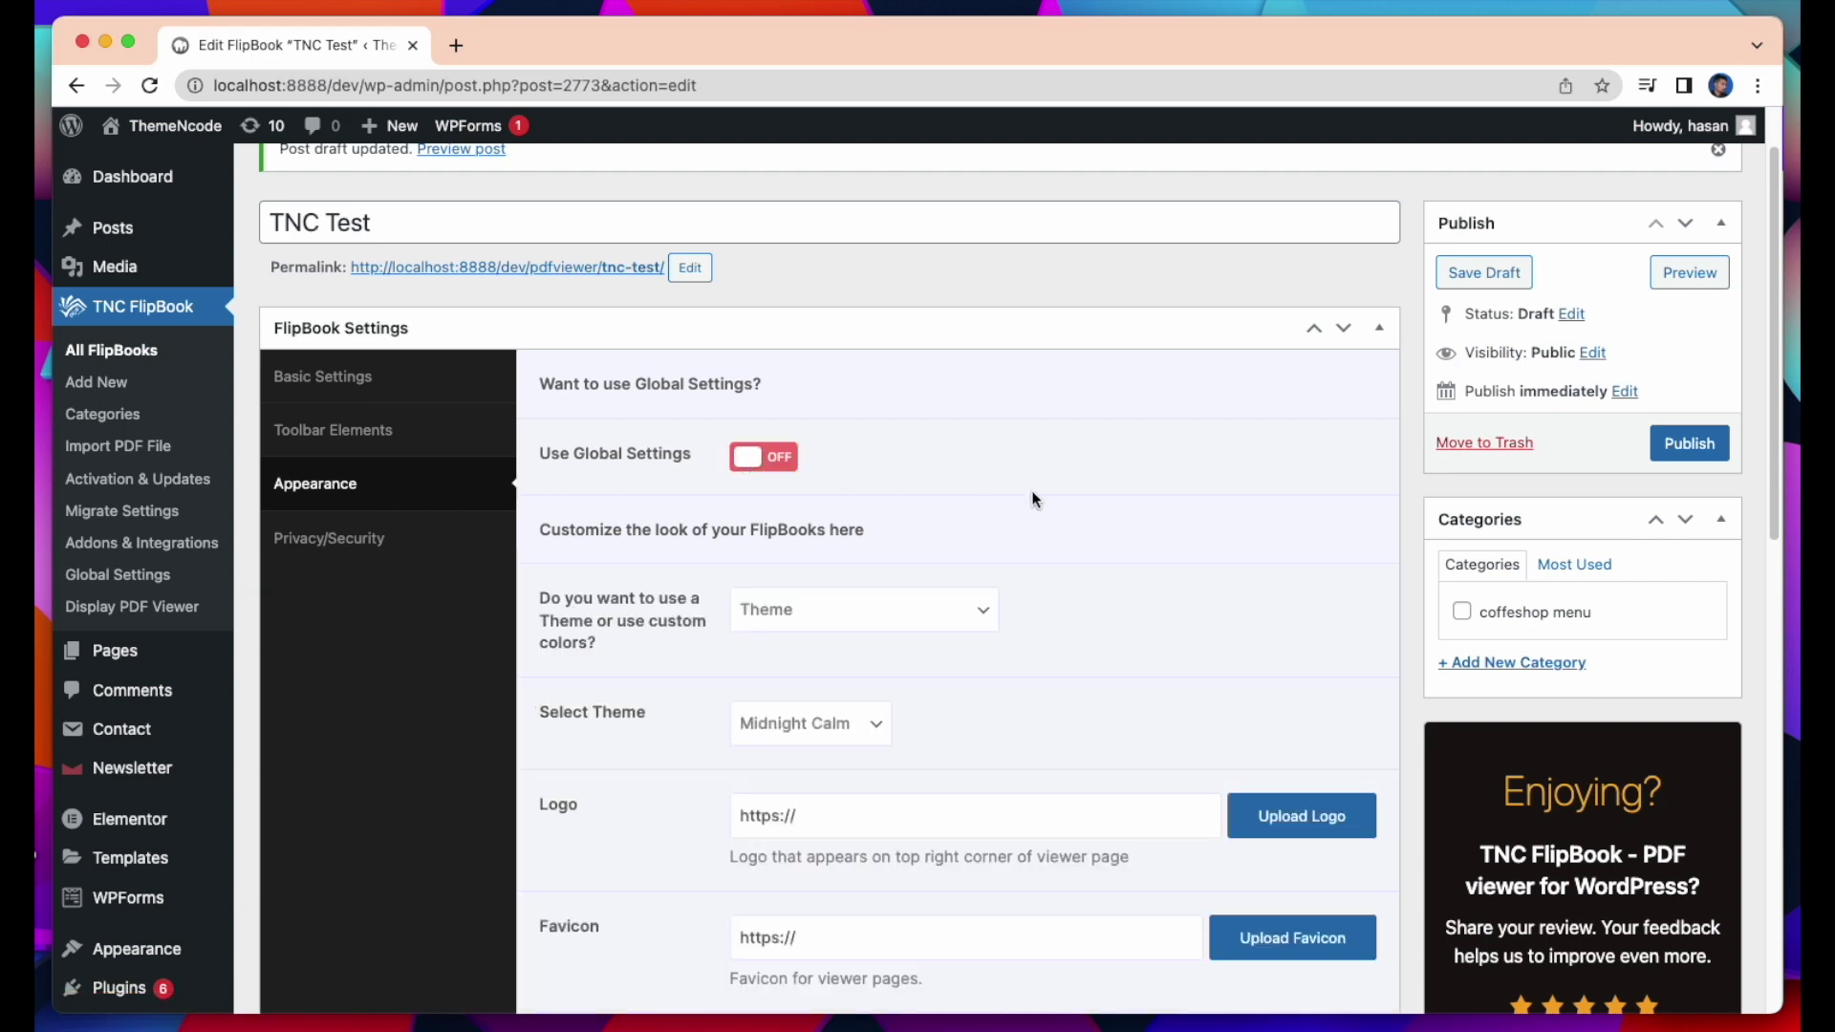
scroll(1030, 480, "down", 1)
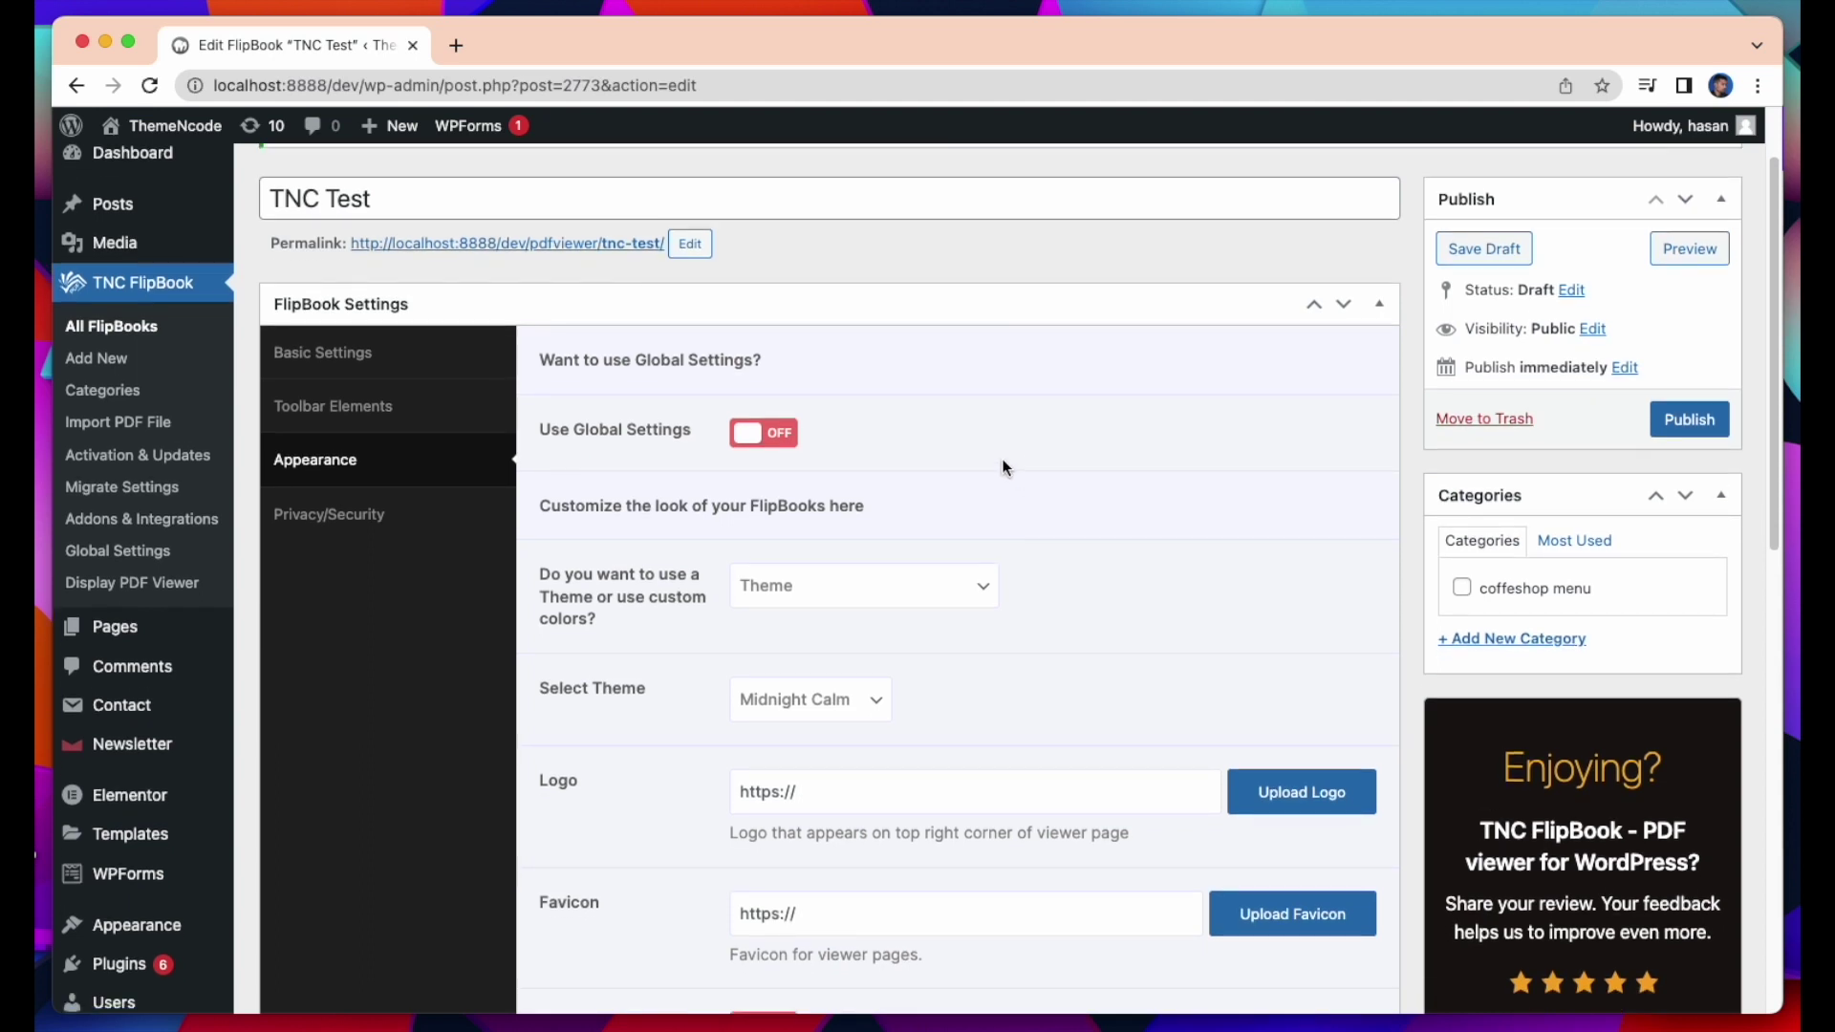
scroll(994, 459, "down", 2)
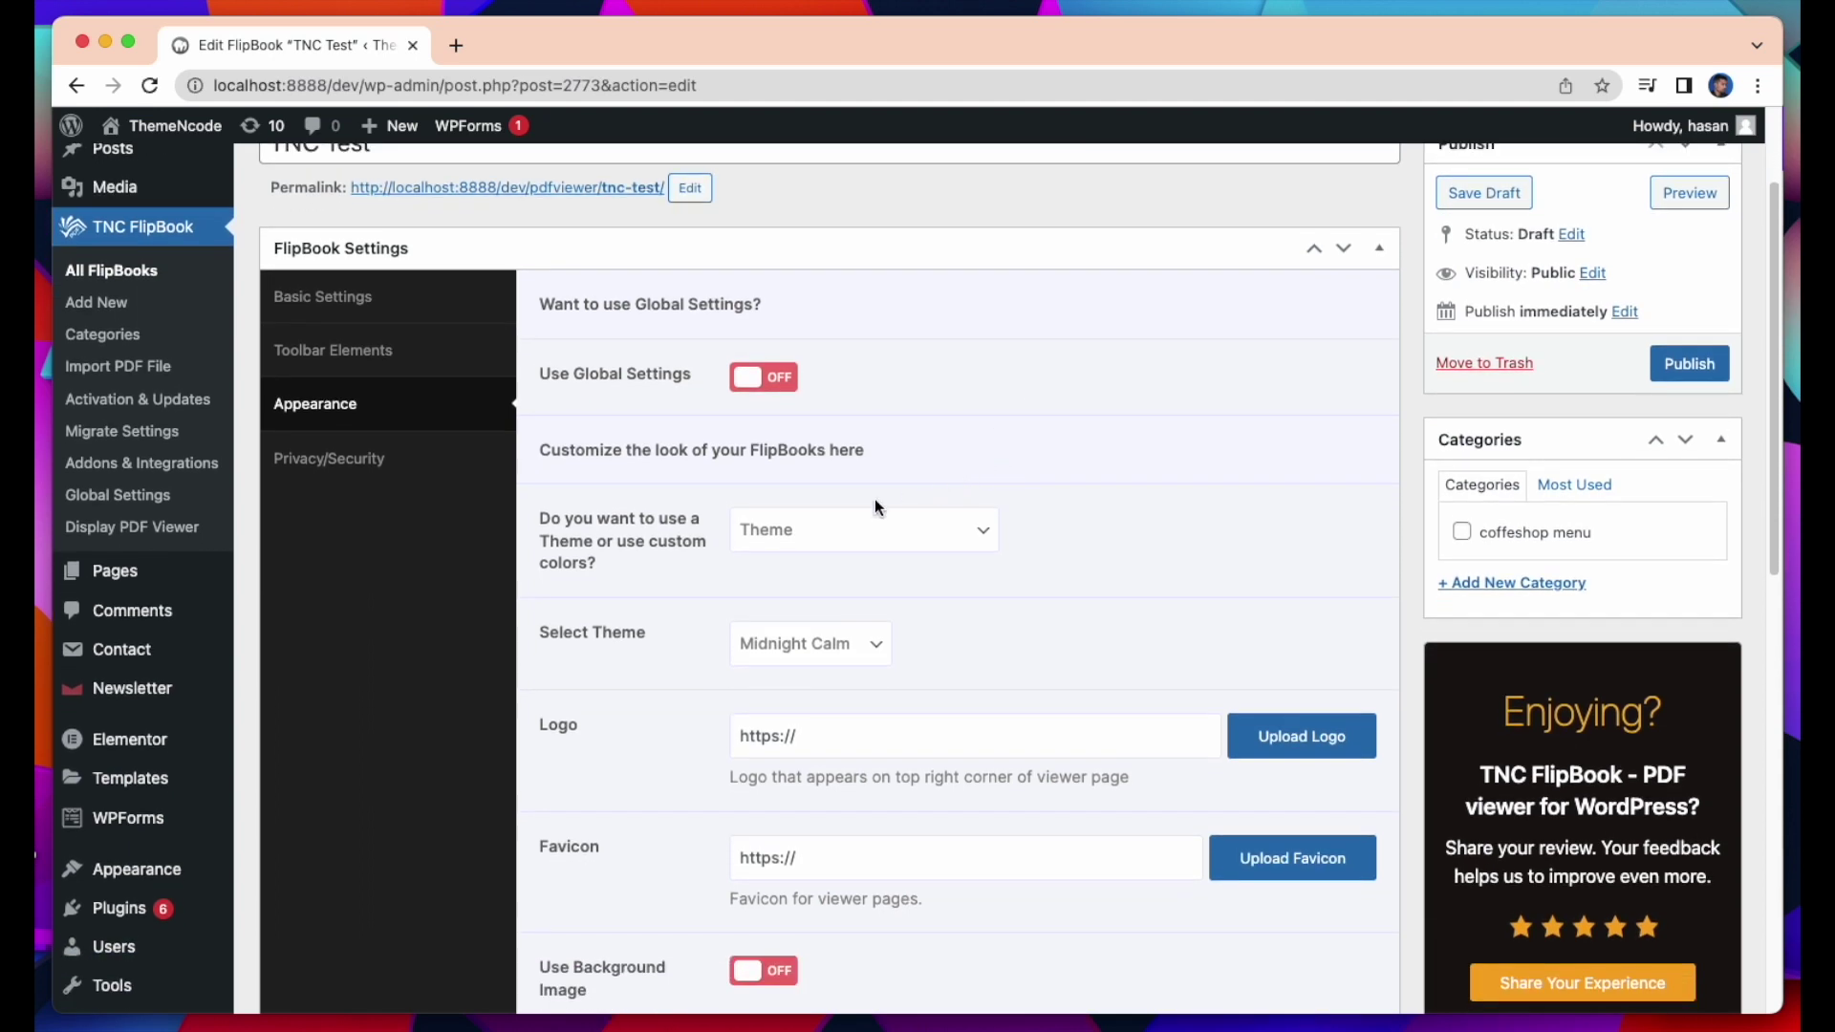
left_click(879, 528)
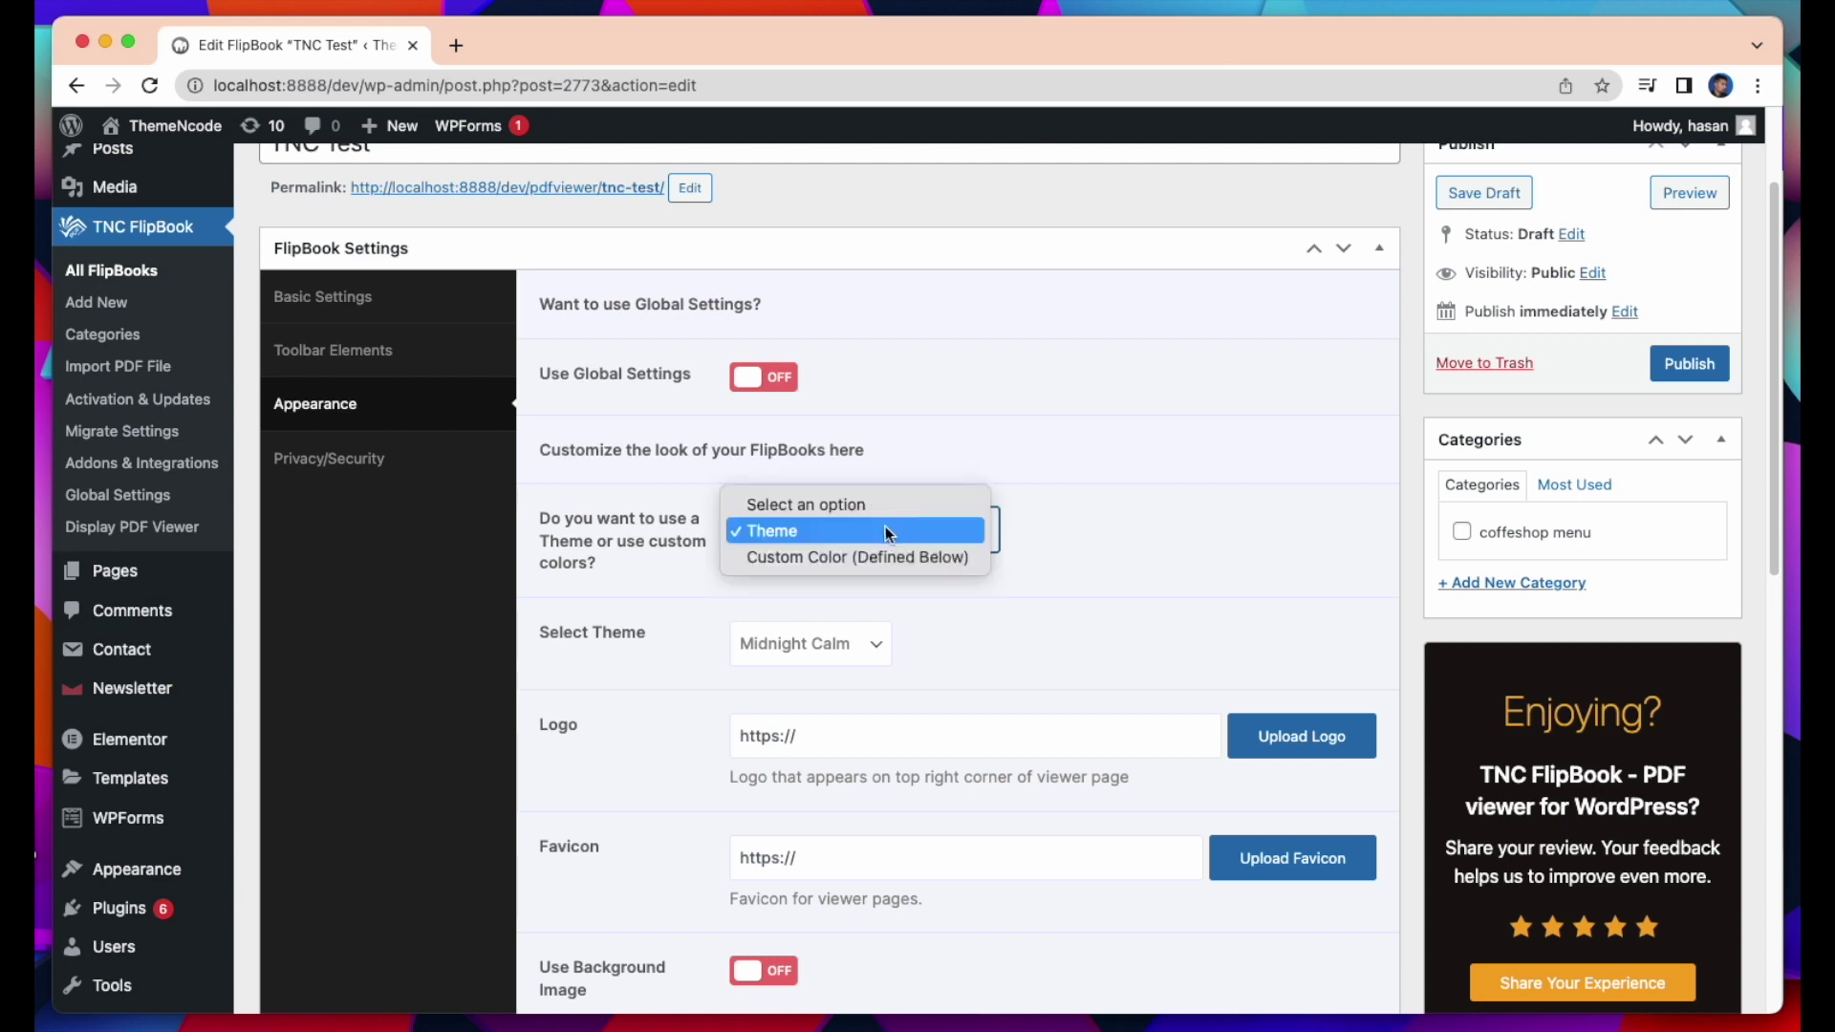
left_click(828, 531)
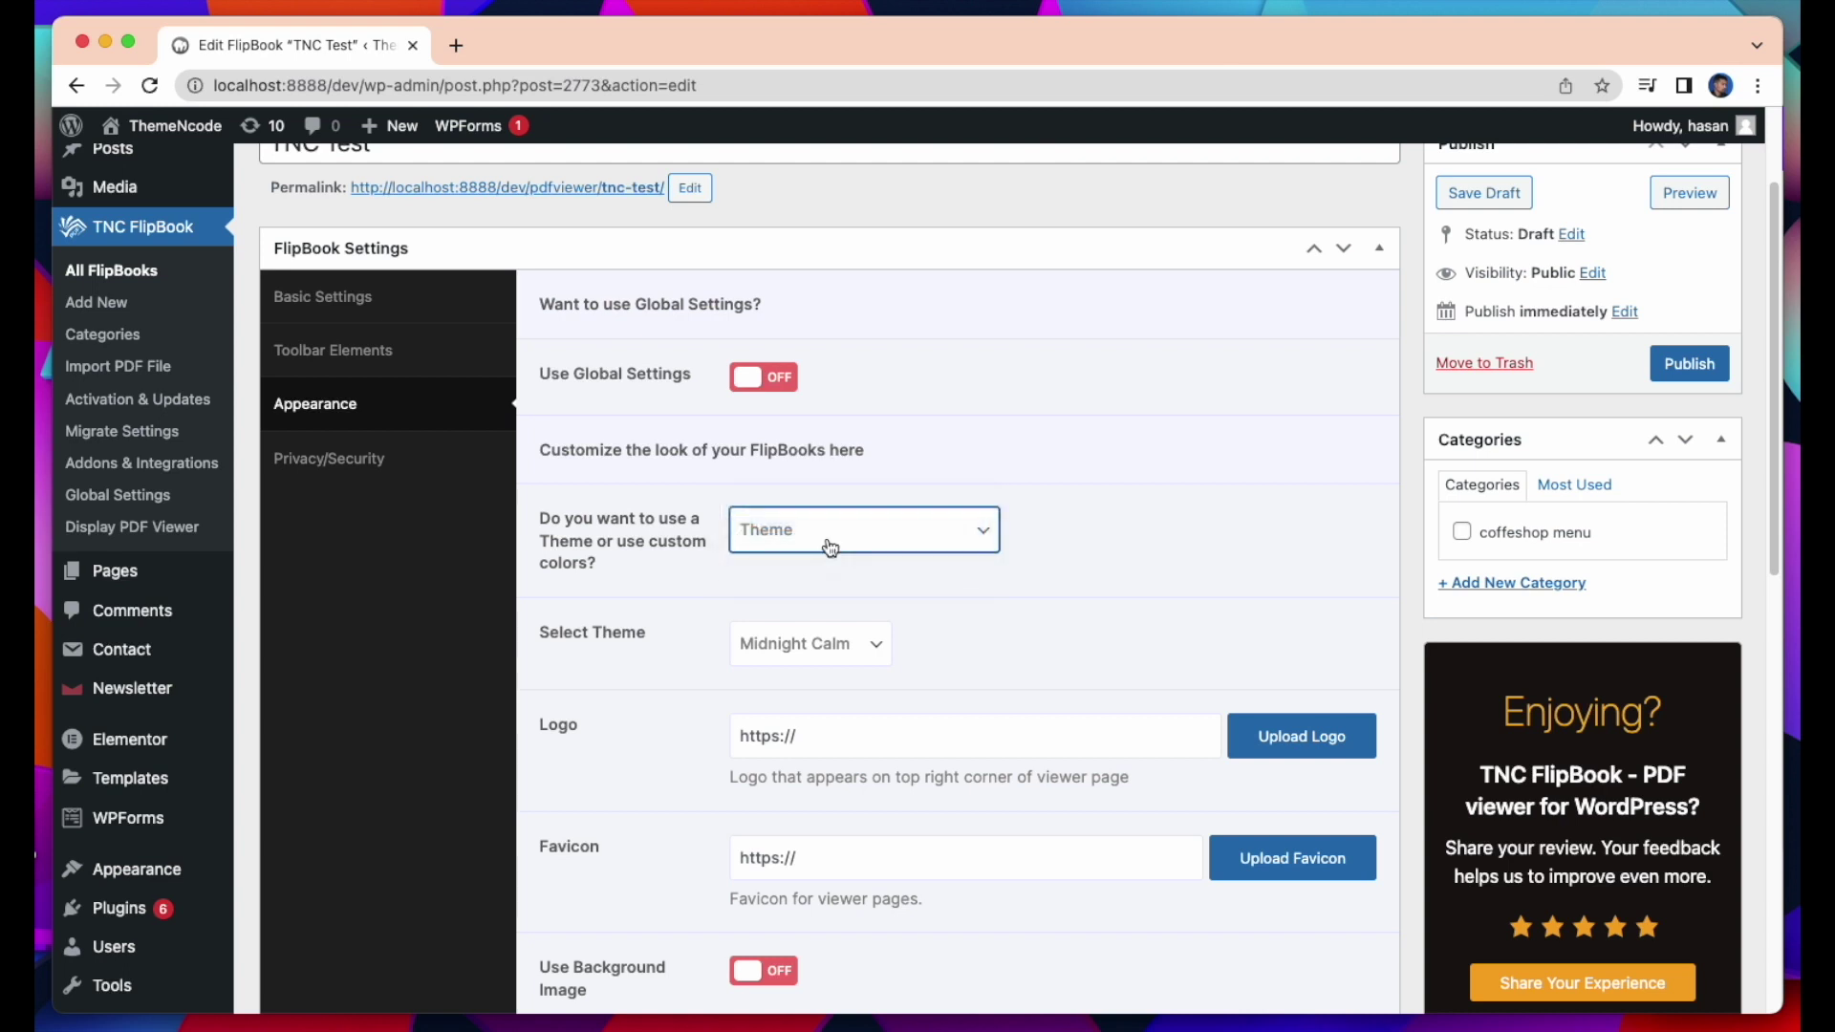
scroll(827, 536, "down", 3)
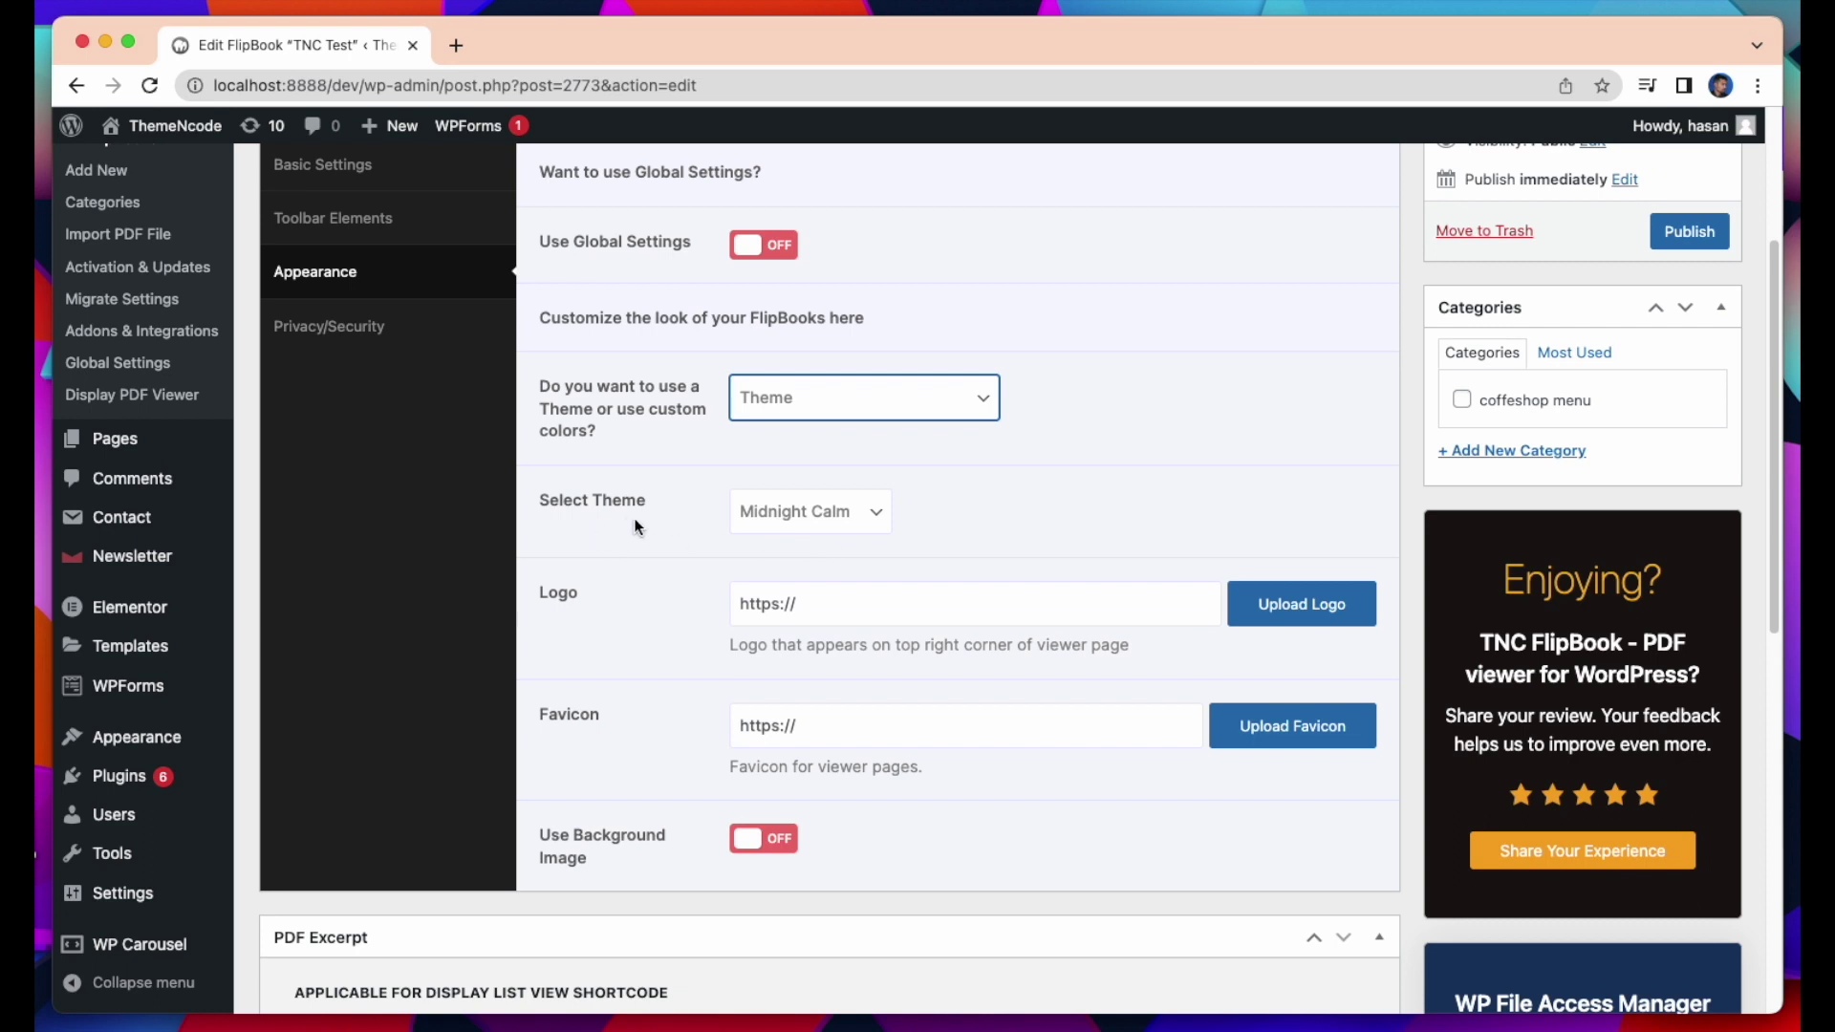
left_click(799, 517)
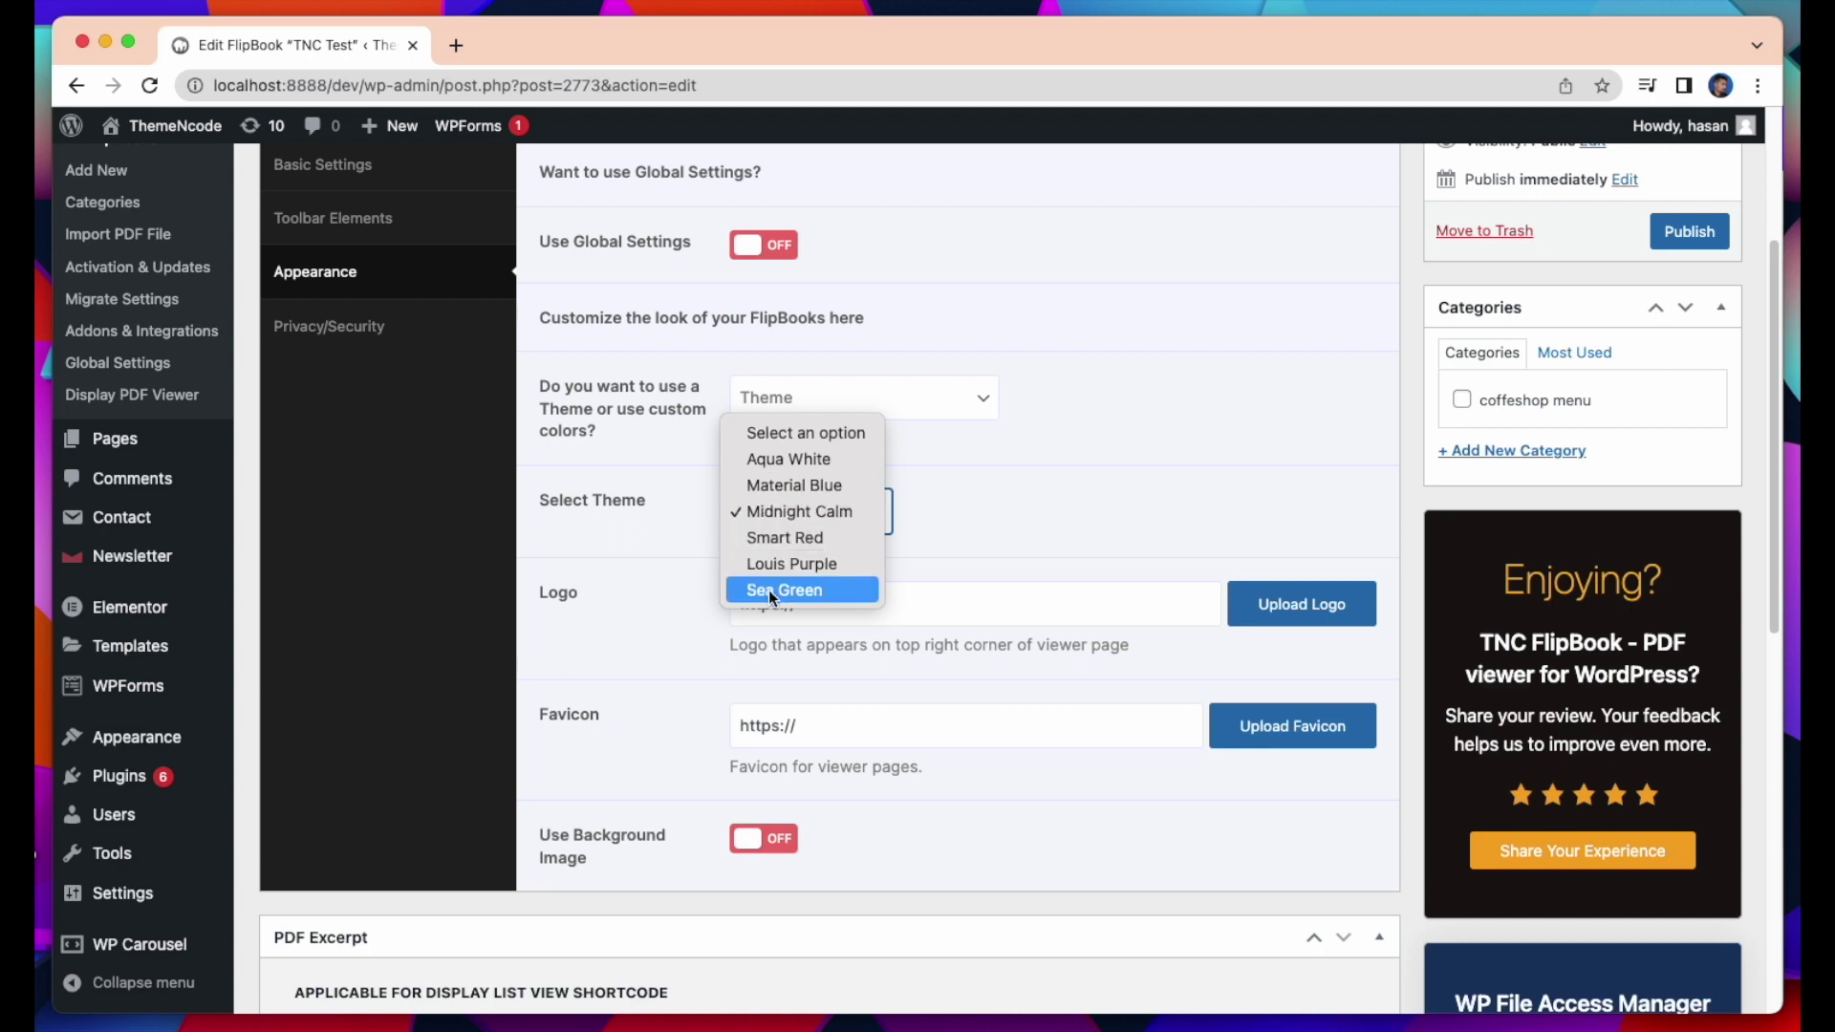
left_click(756, 512)
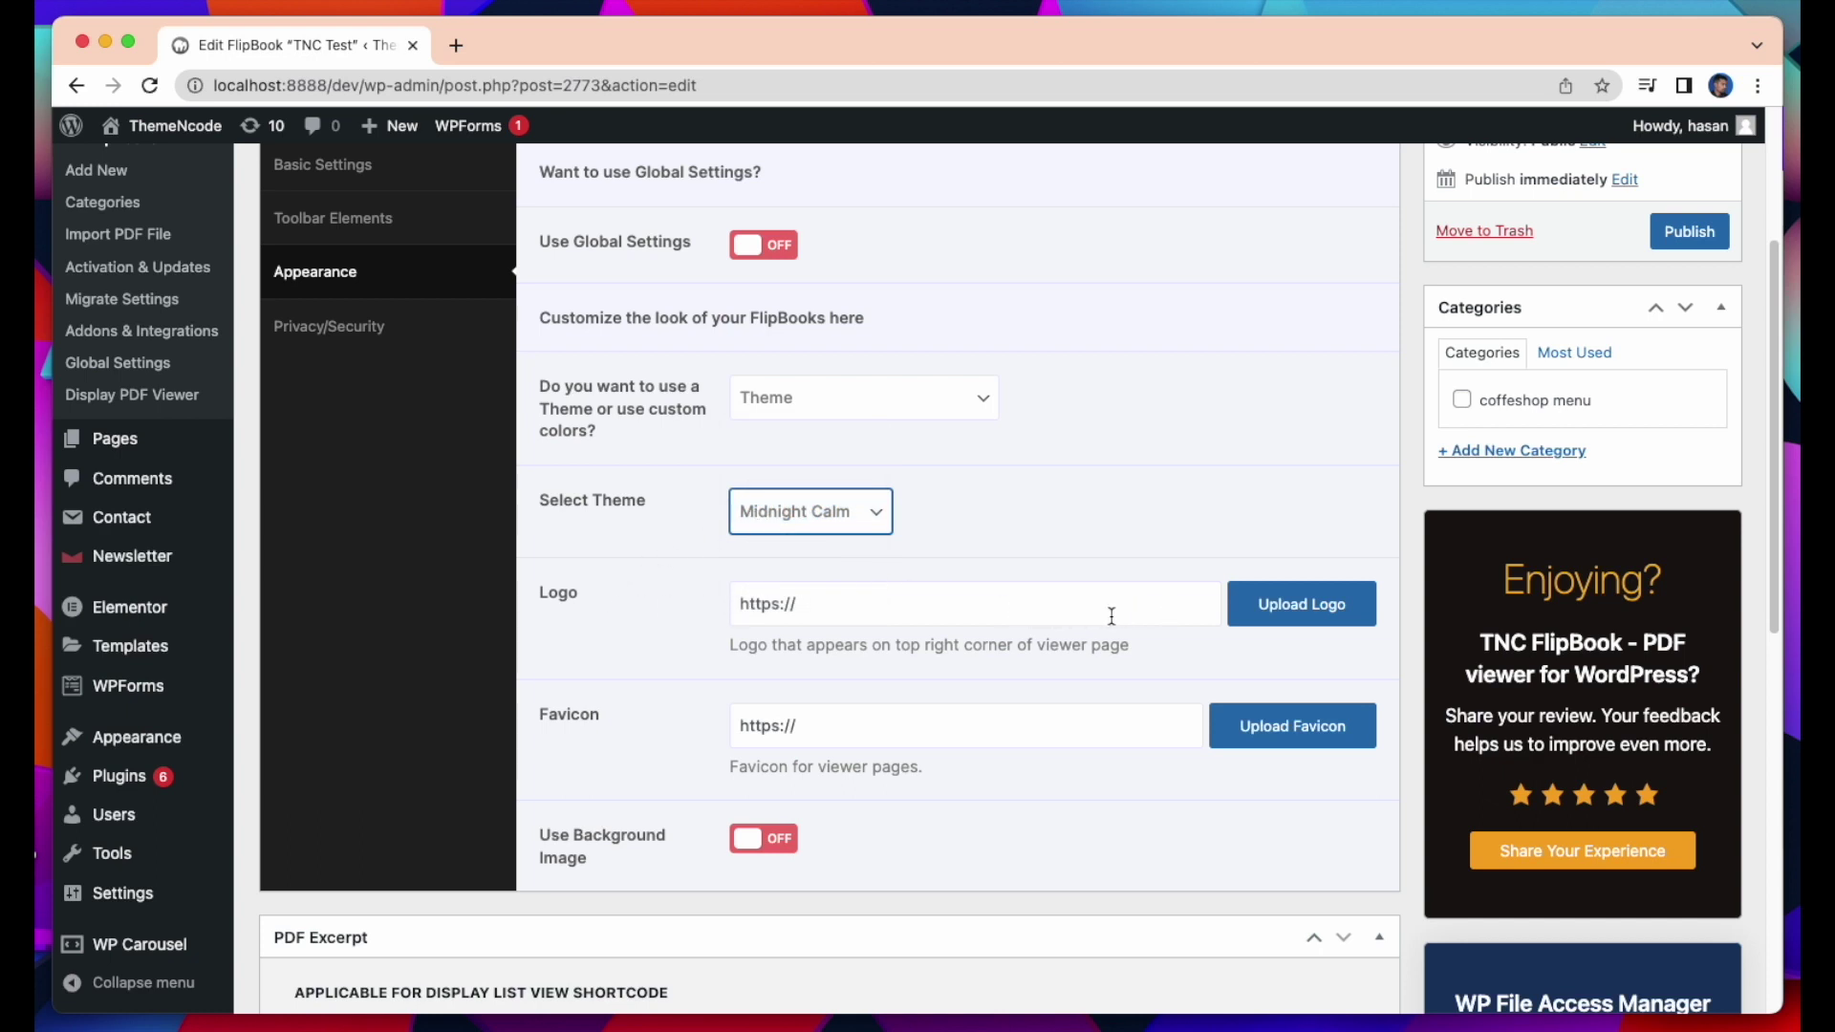
left_click(1279, 617)
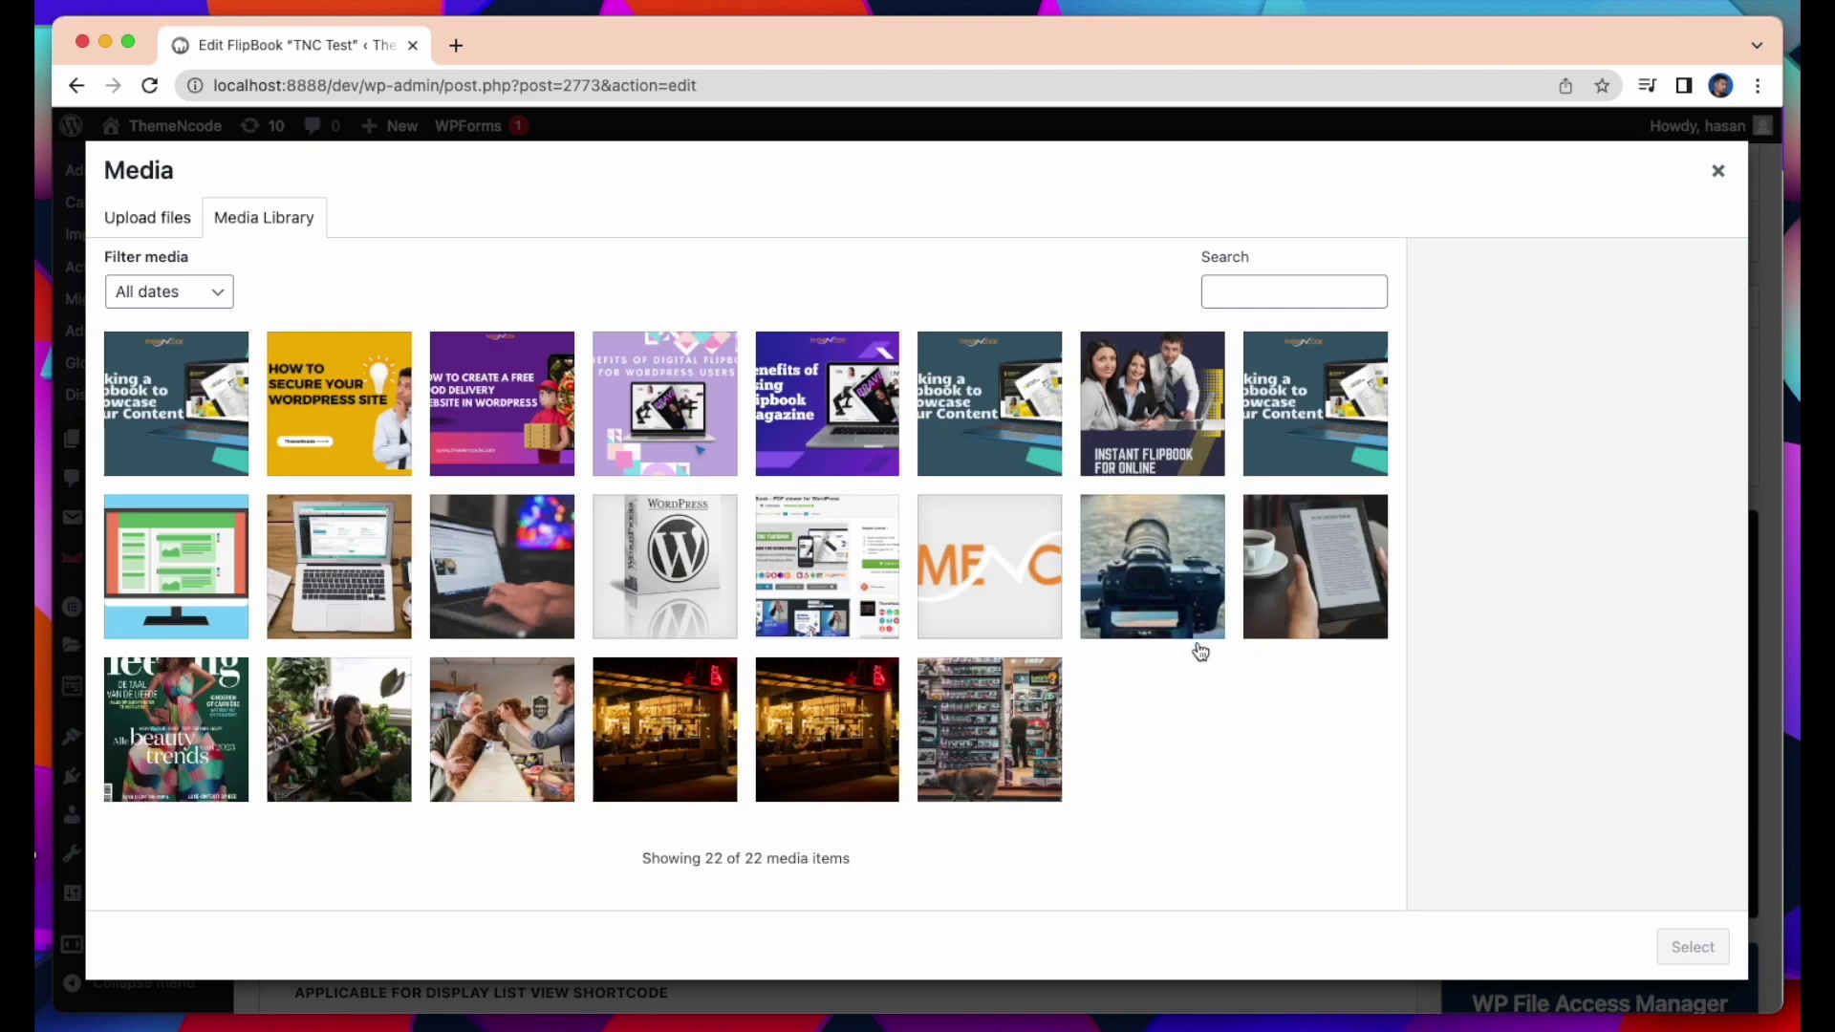
Step: Set the viewer logo to g10.png from the Media Library, leaving the Favicon blank
left_click(988, 542)
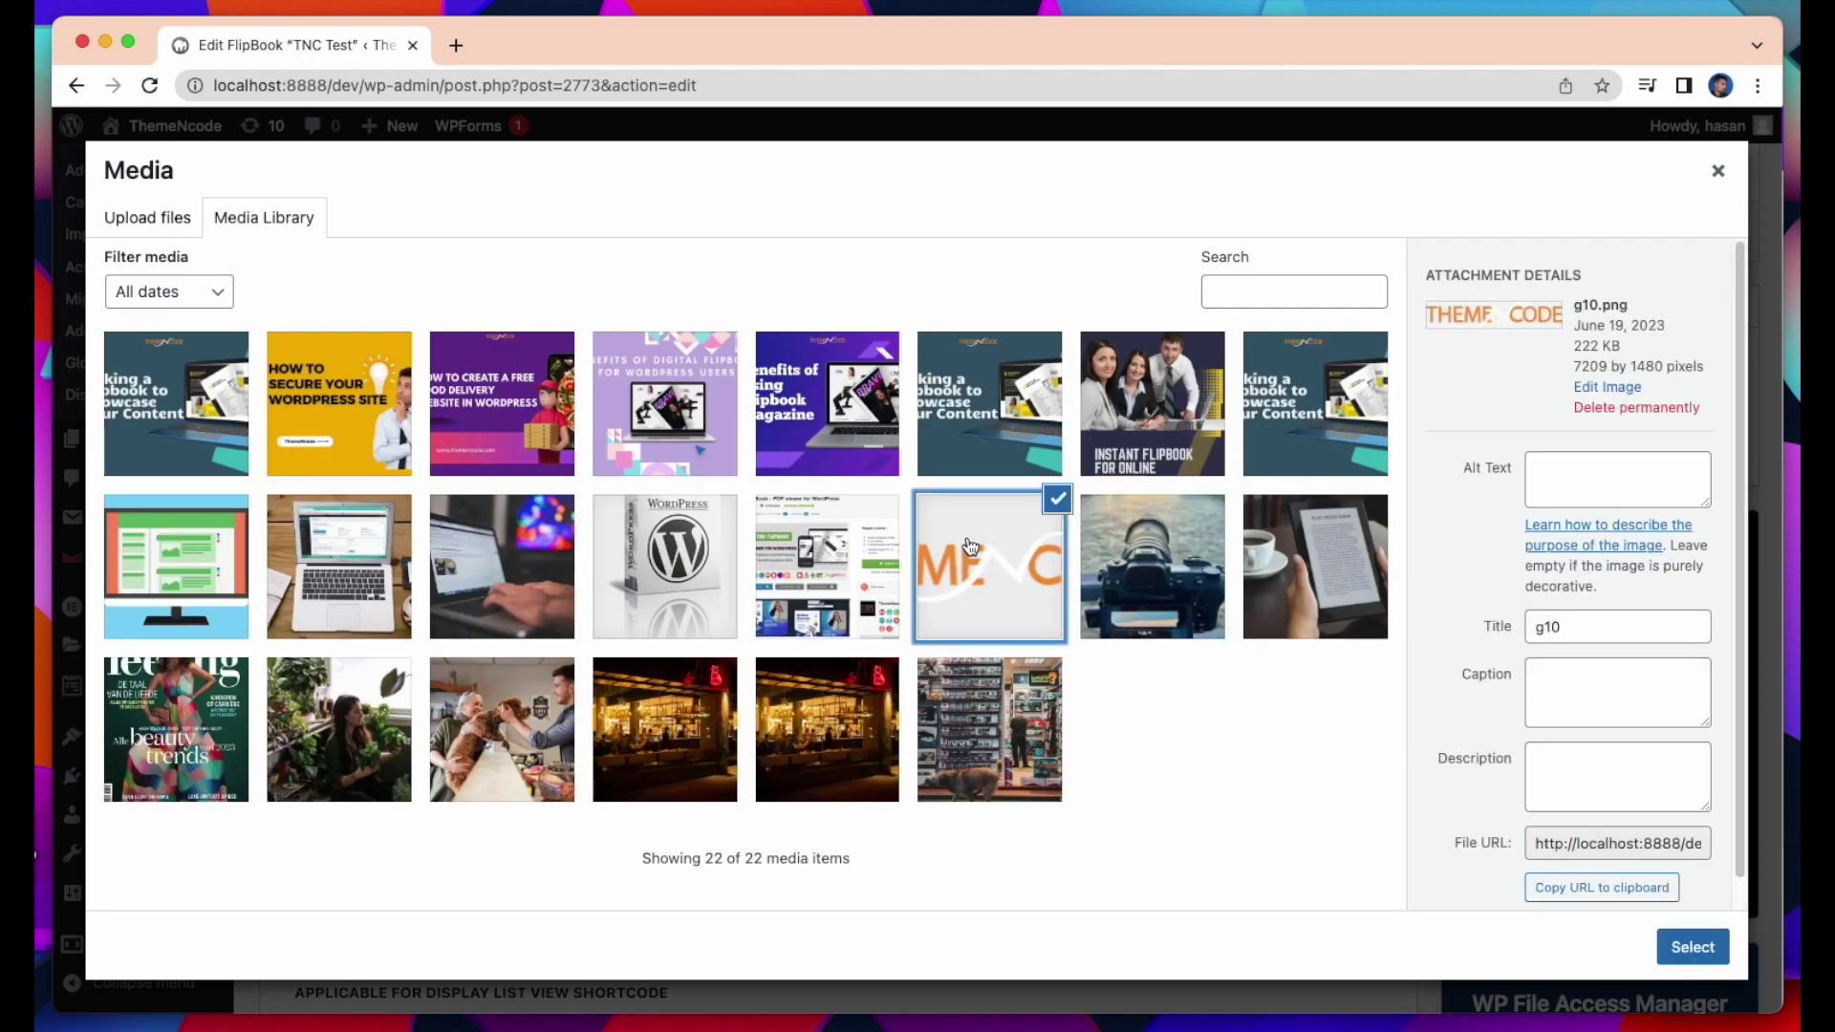
left_click(1693, 946)
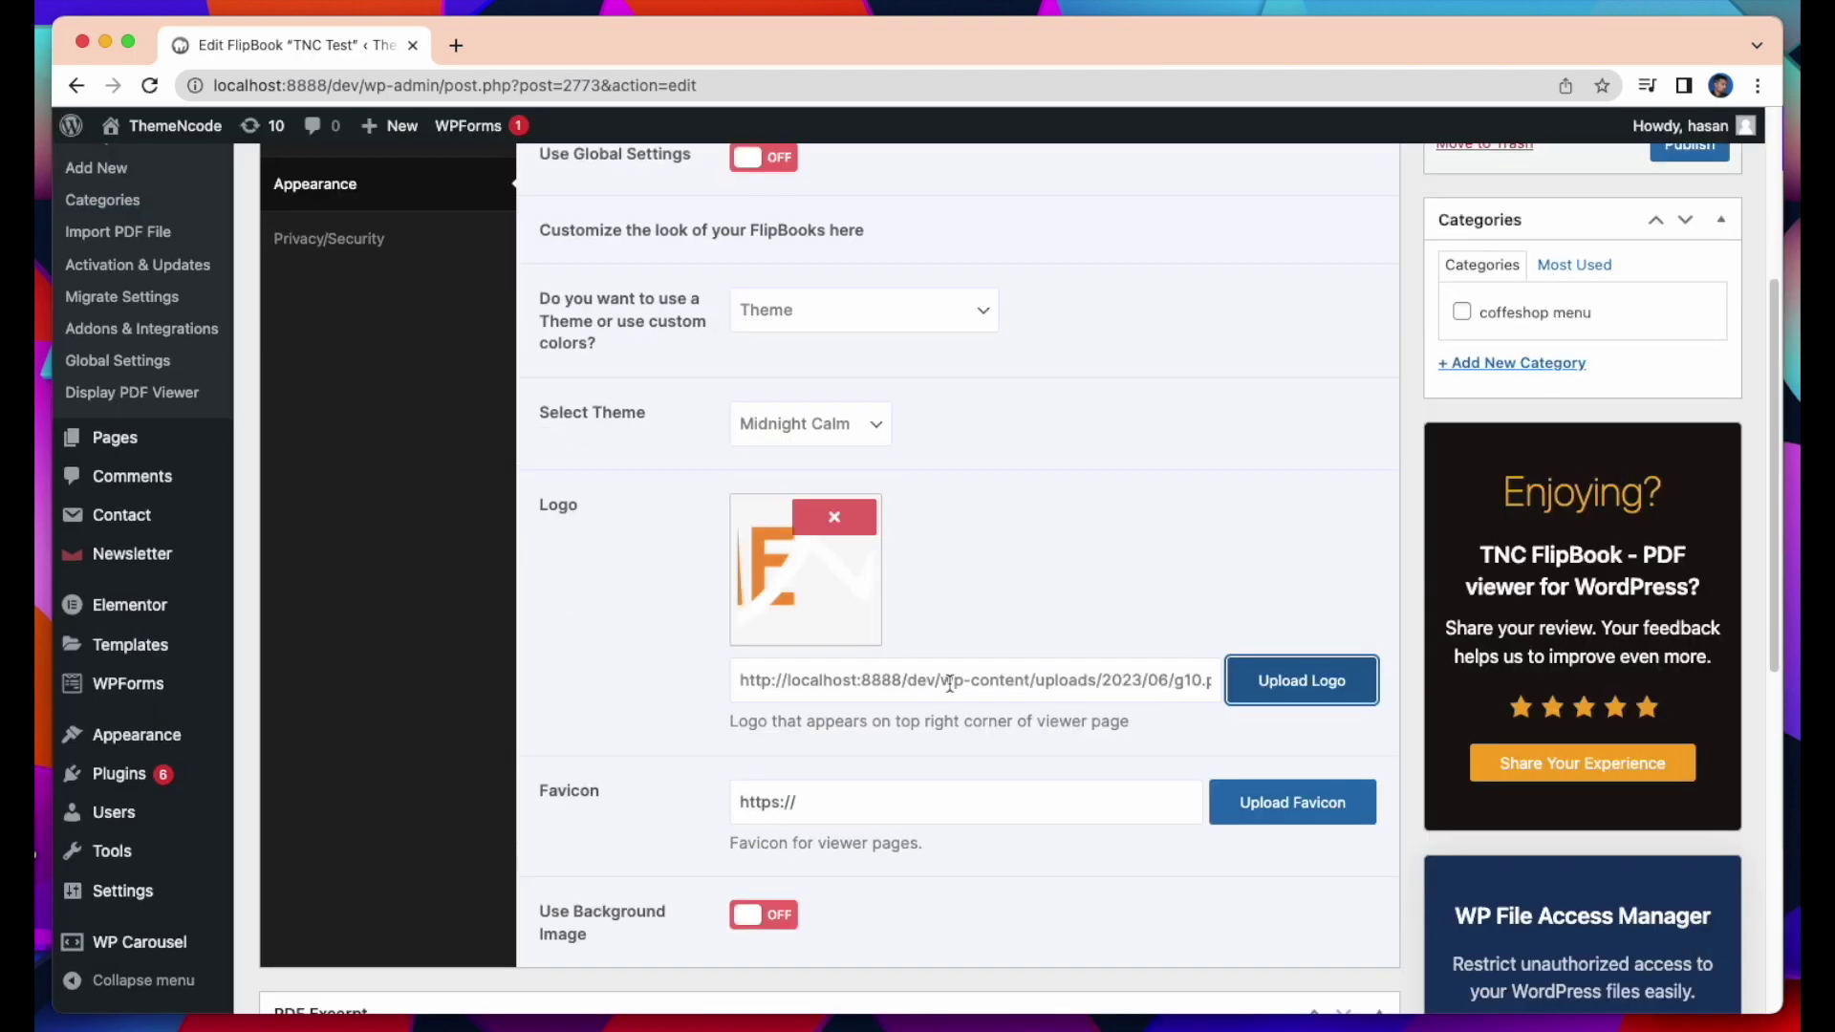
scroll(841, 630, "down", 3)
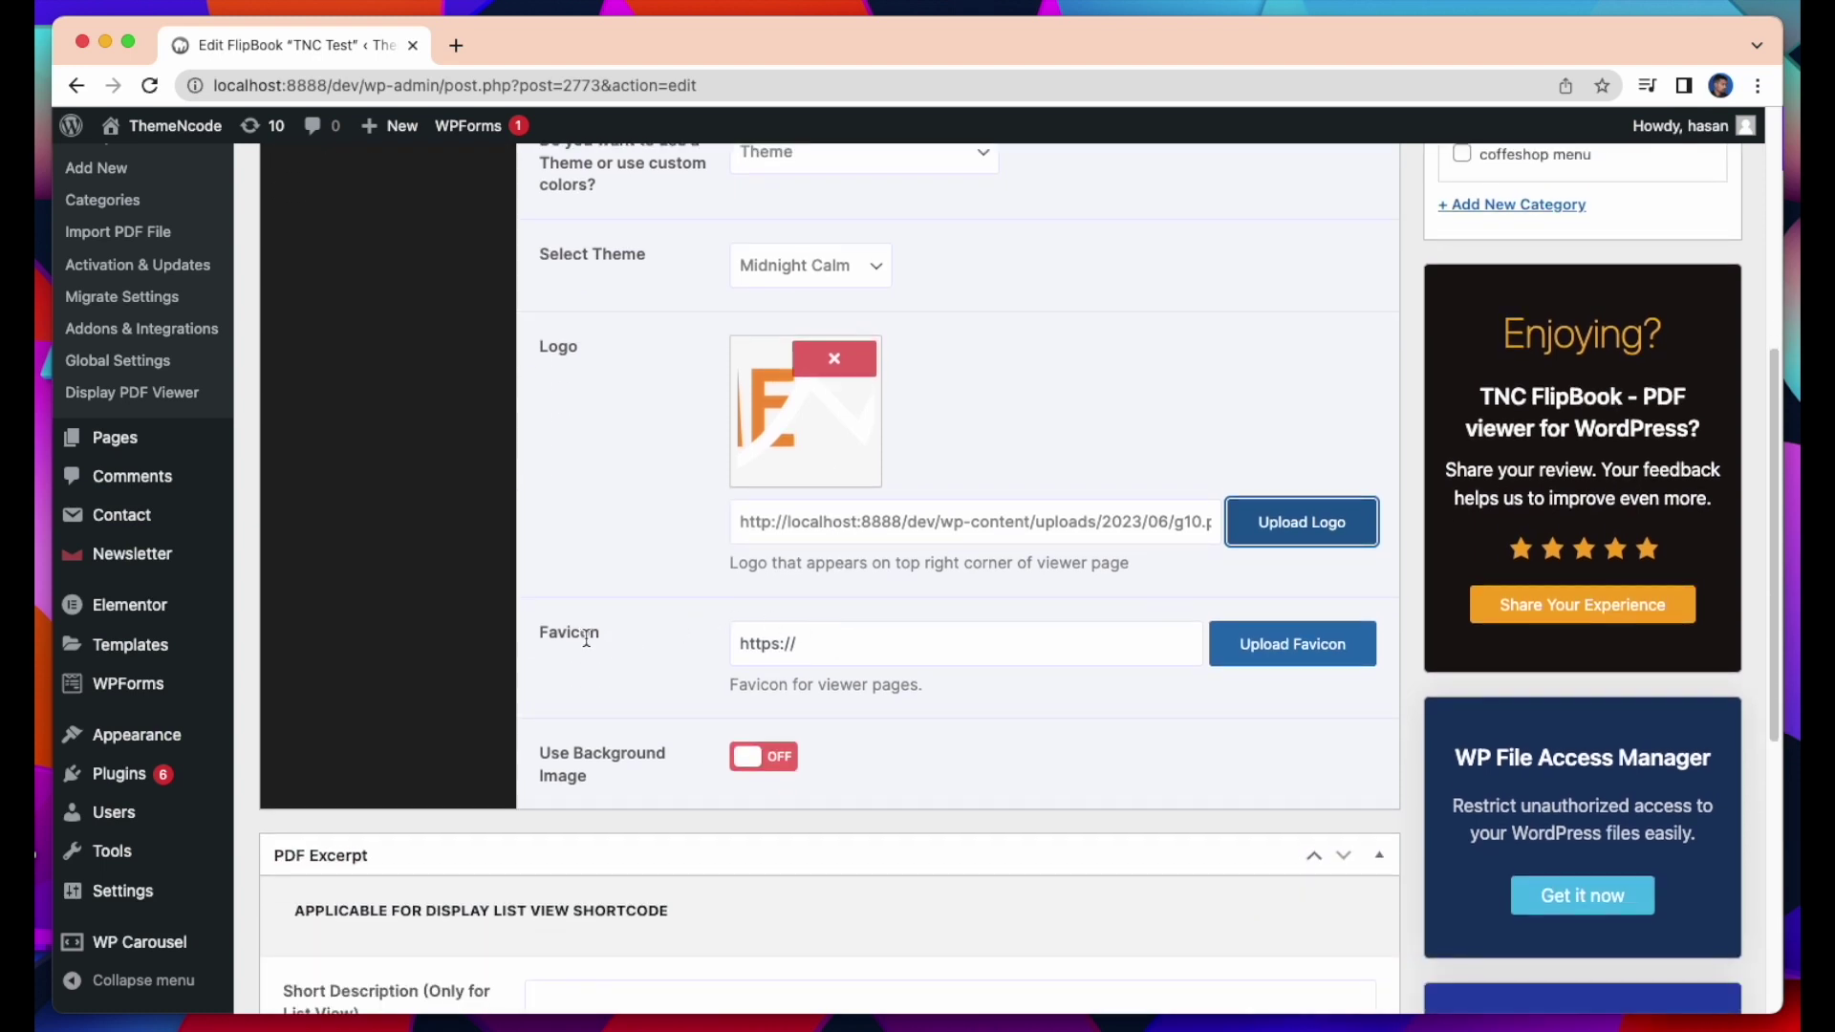
left_click(917, 656)
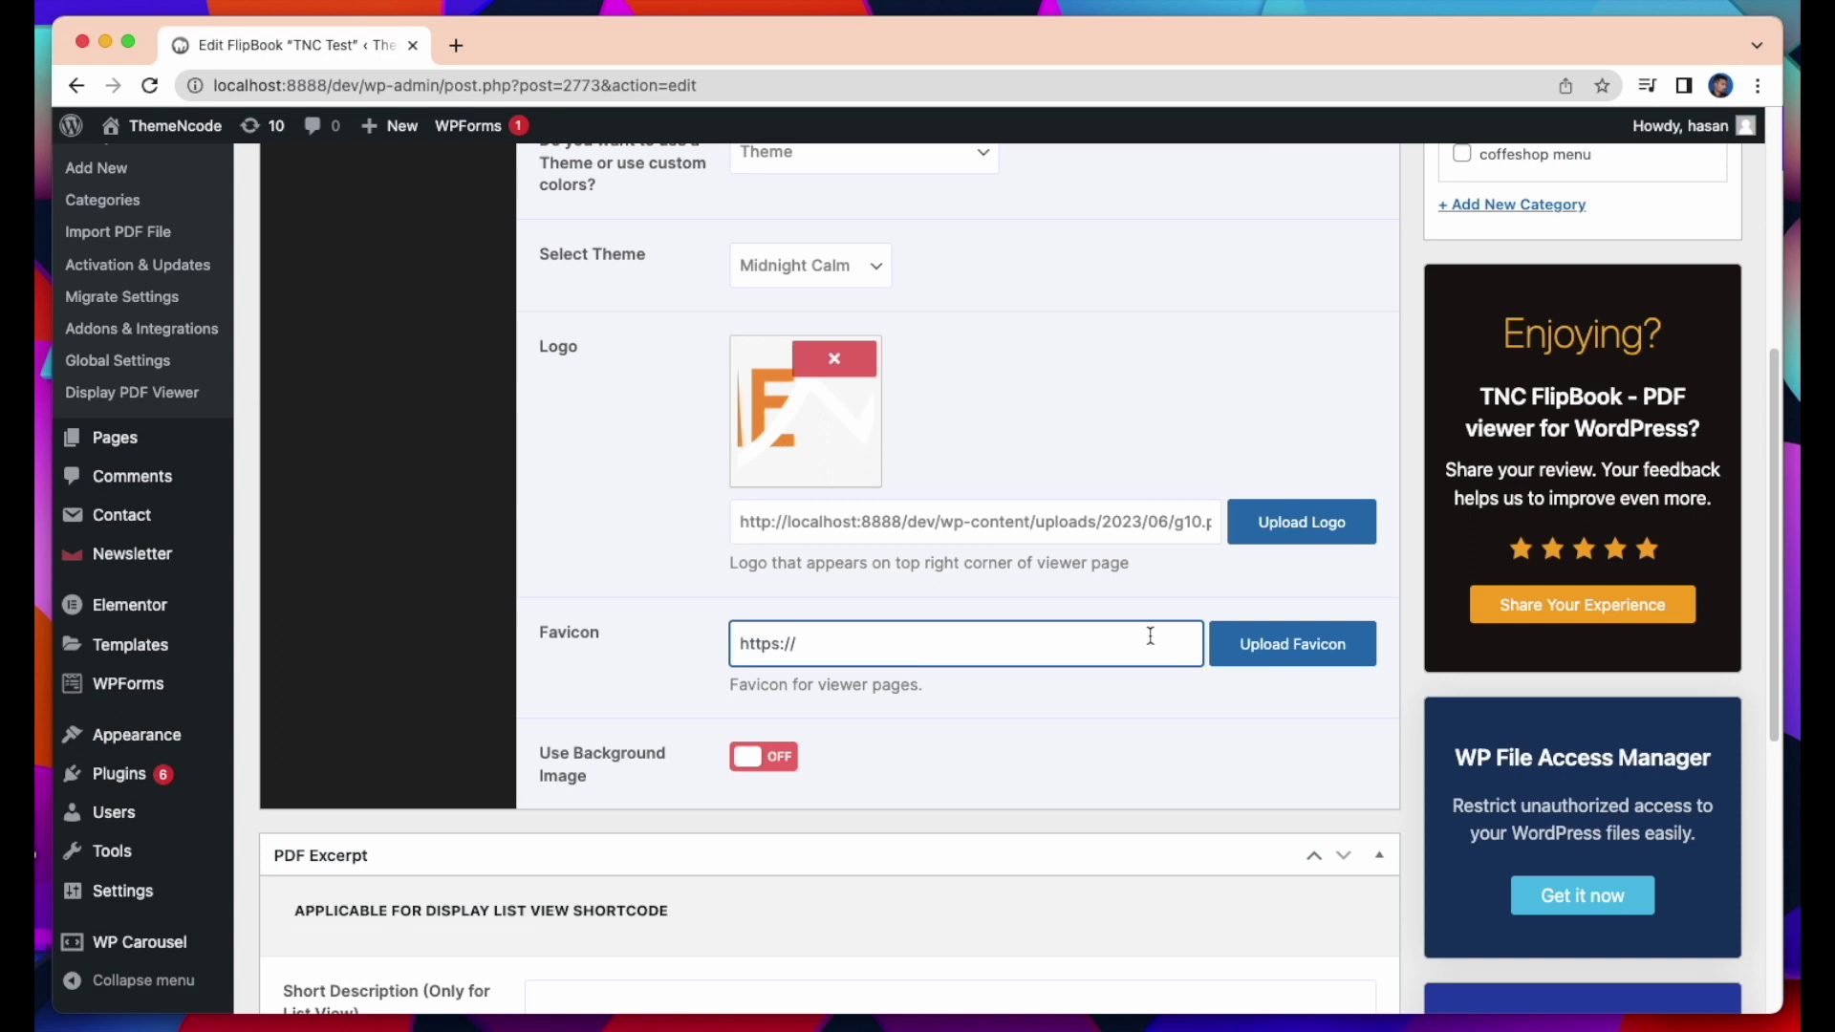
scroll(1134, 678, "down", 5)
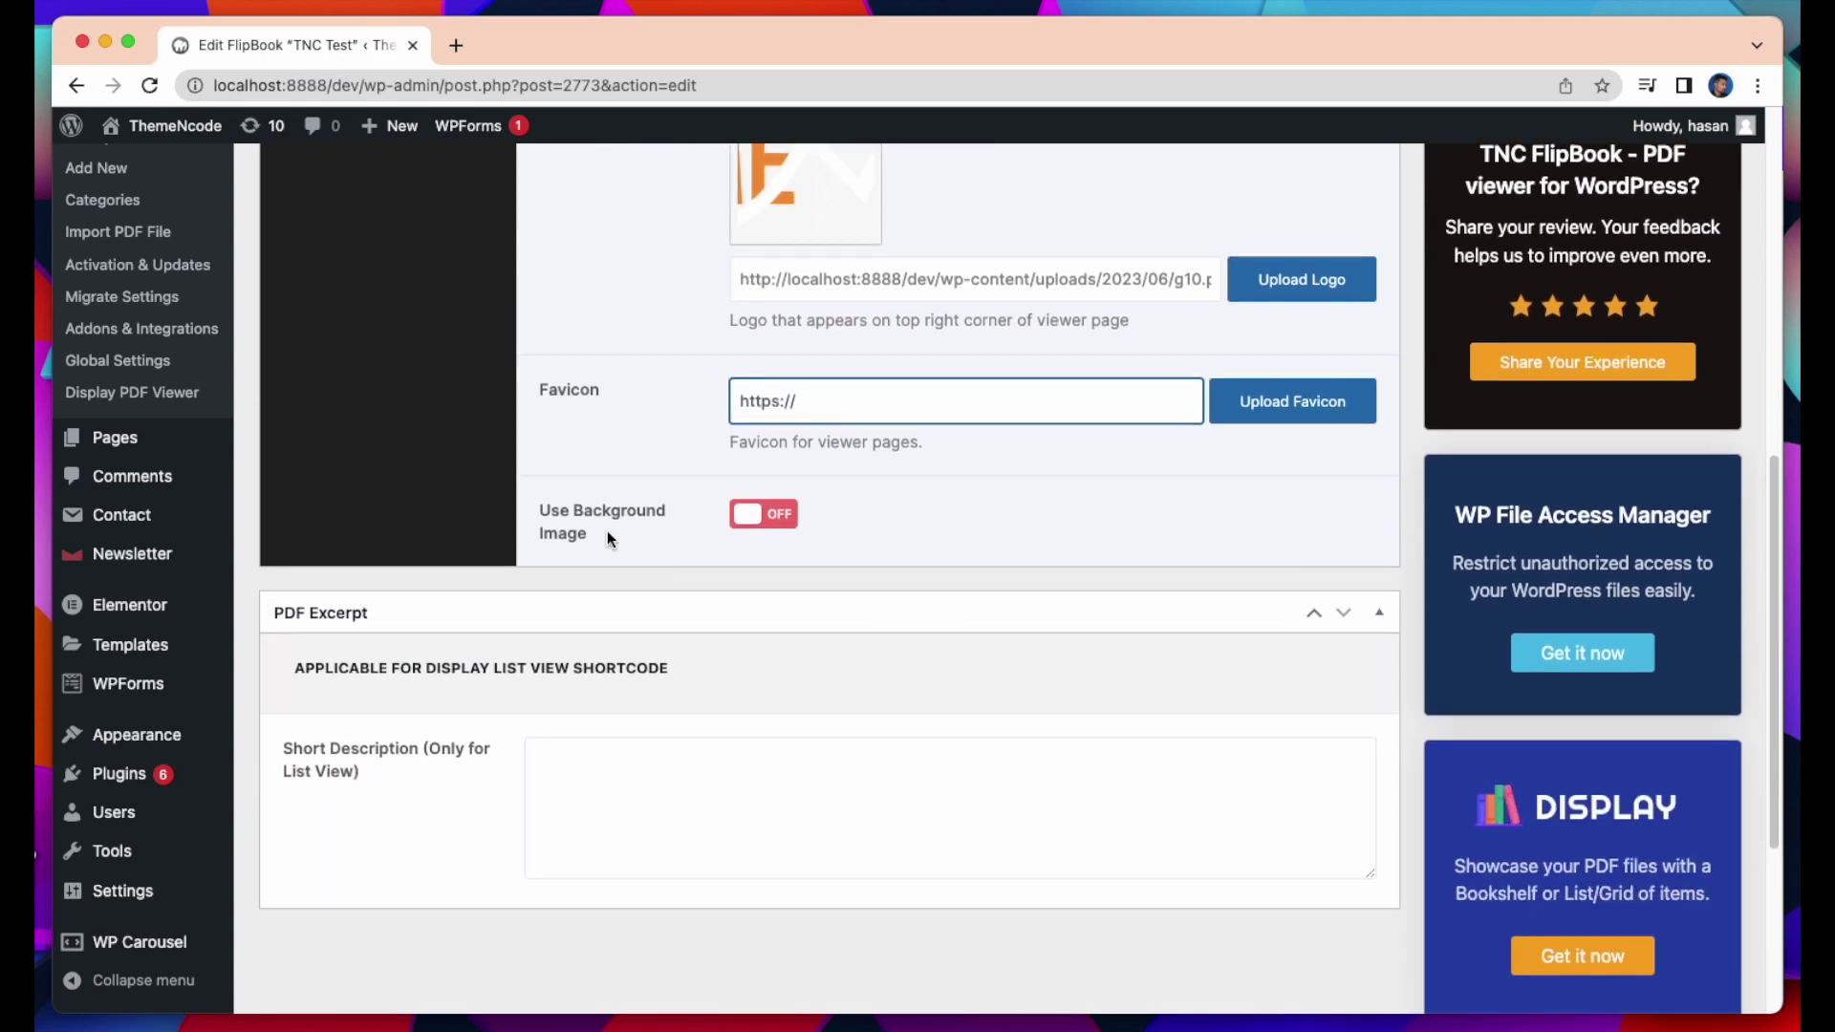
Step: Enable the background image with size cover, no-repeat, scroll attachment and center center position
left_click(740, 517)
scroll(590, 599, "down", 1)
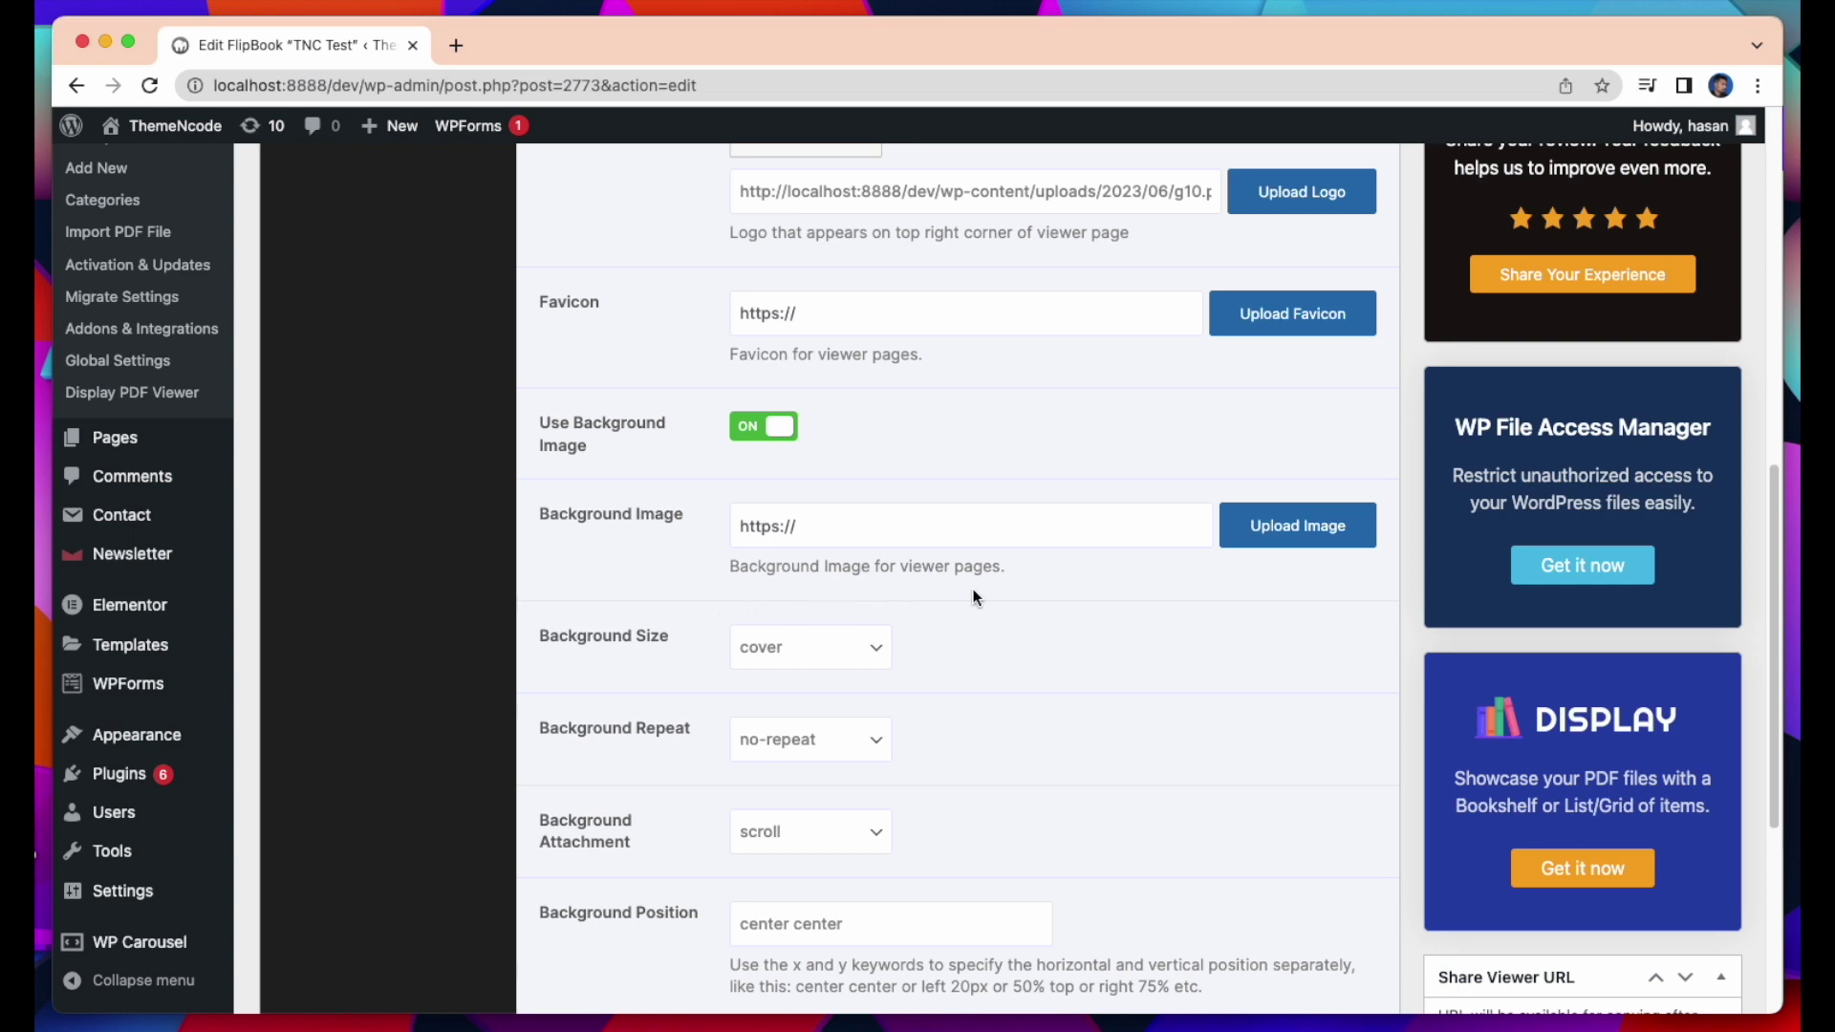
scroll(837, 554, "down", 1)
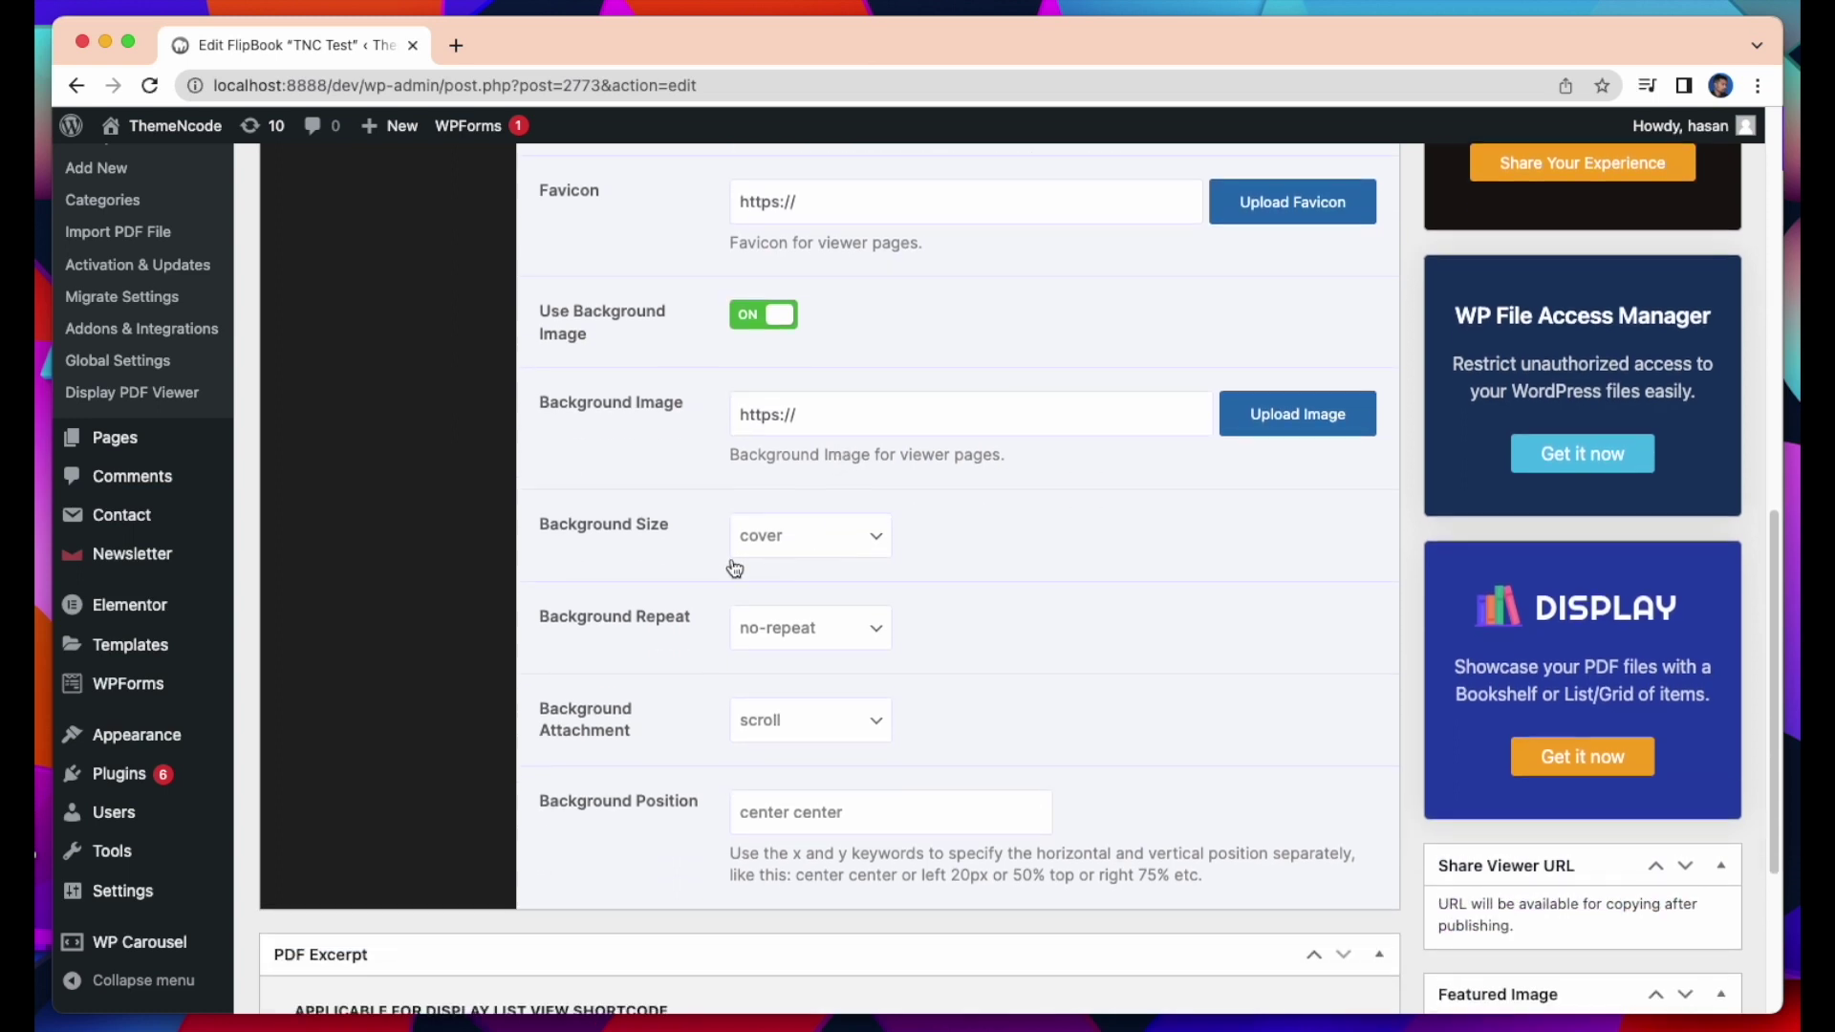
left_click(845, 537)
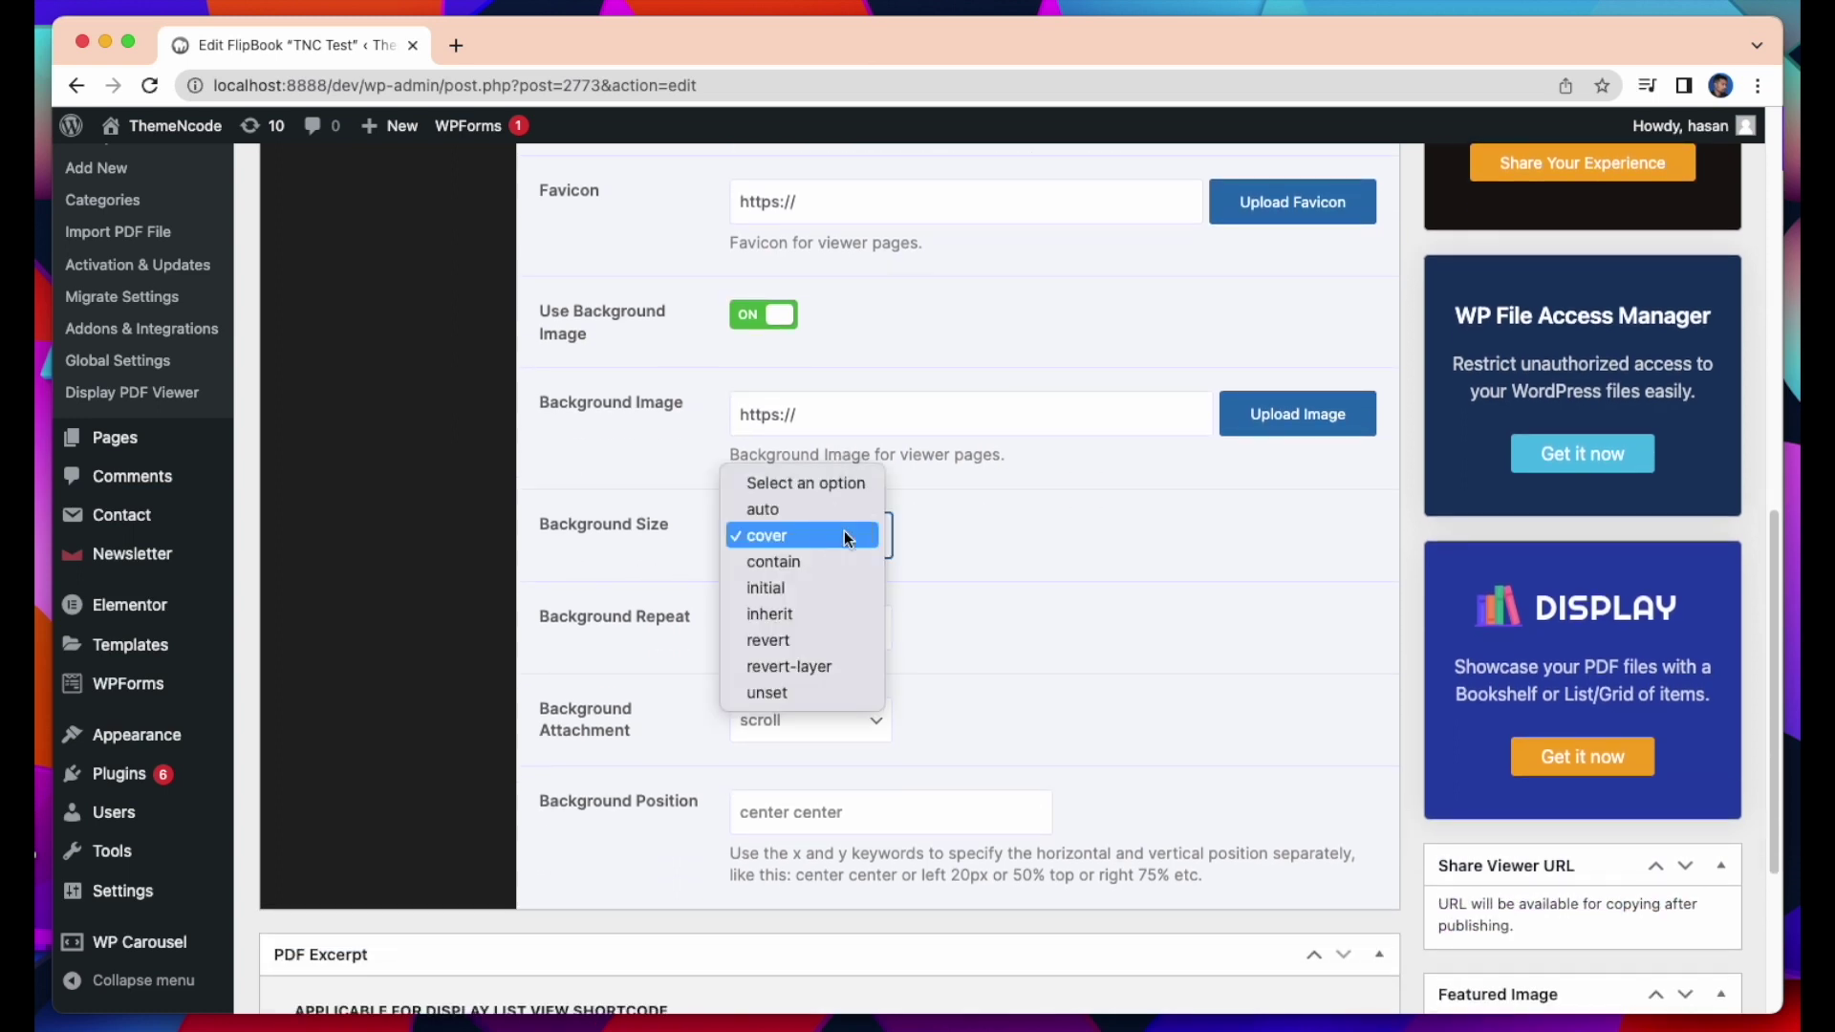
left_click(791, 543)
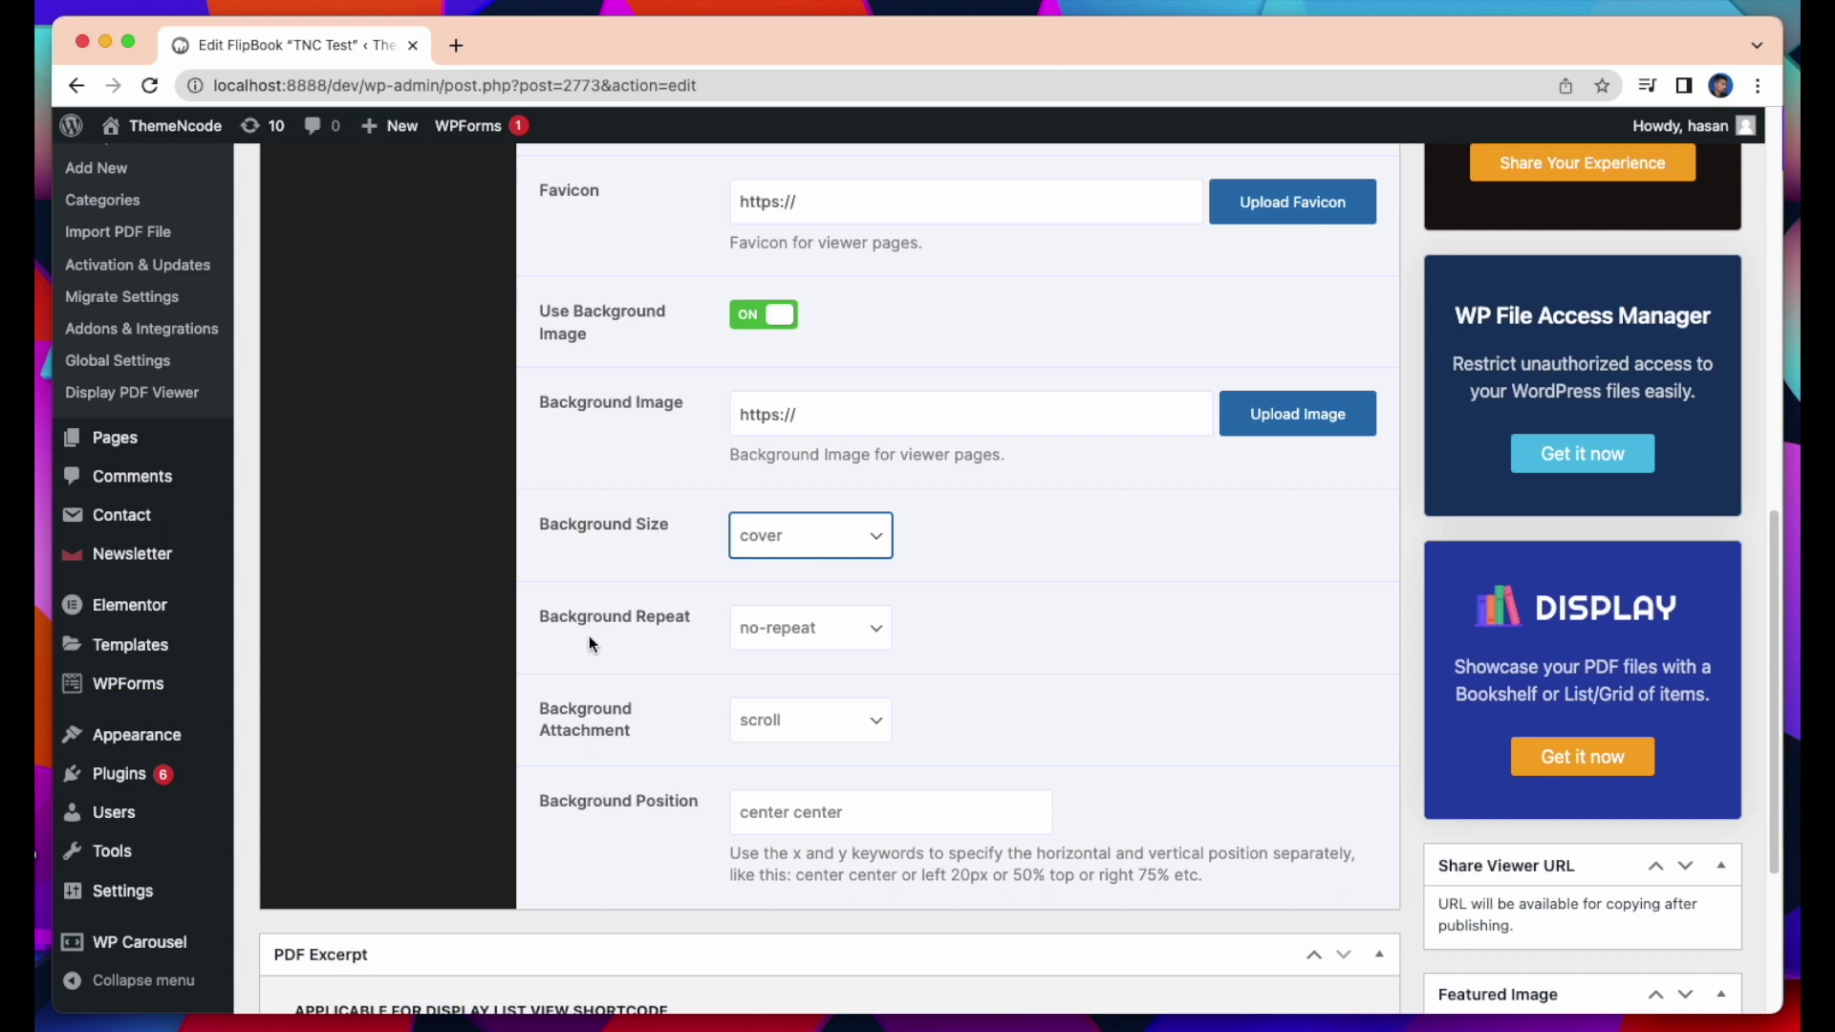
left_click(832, 636)
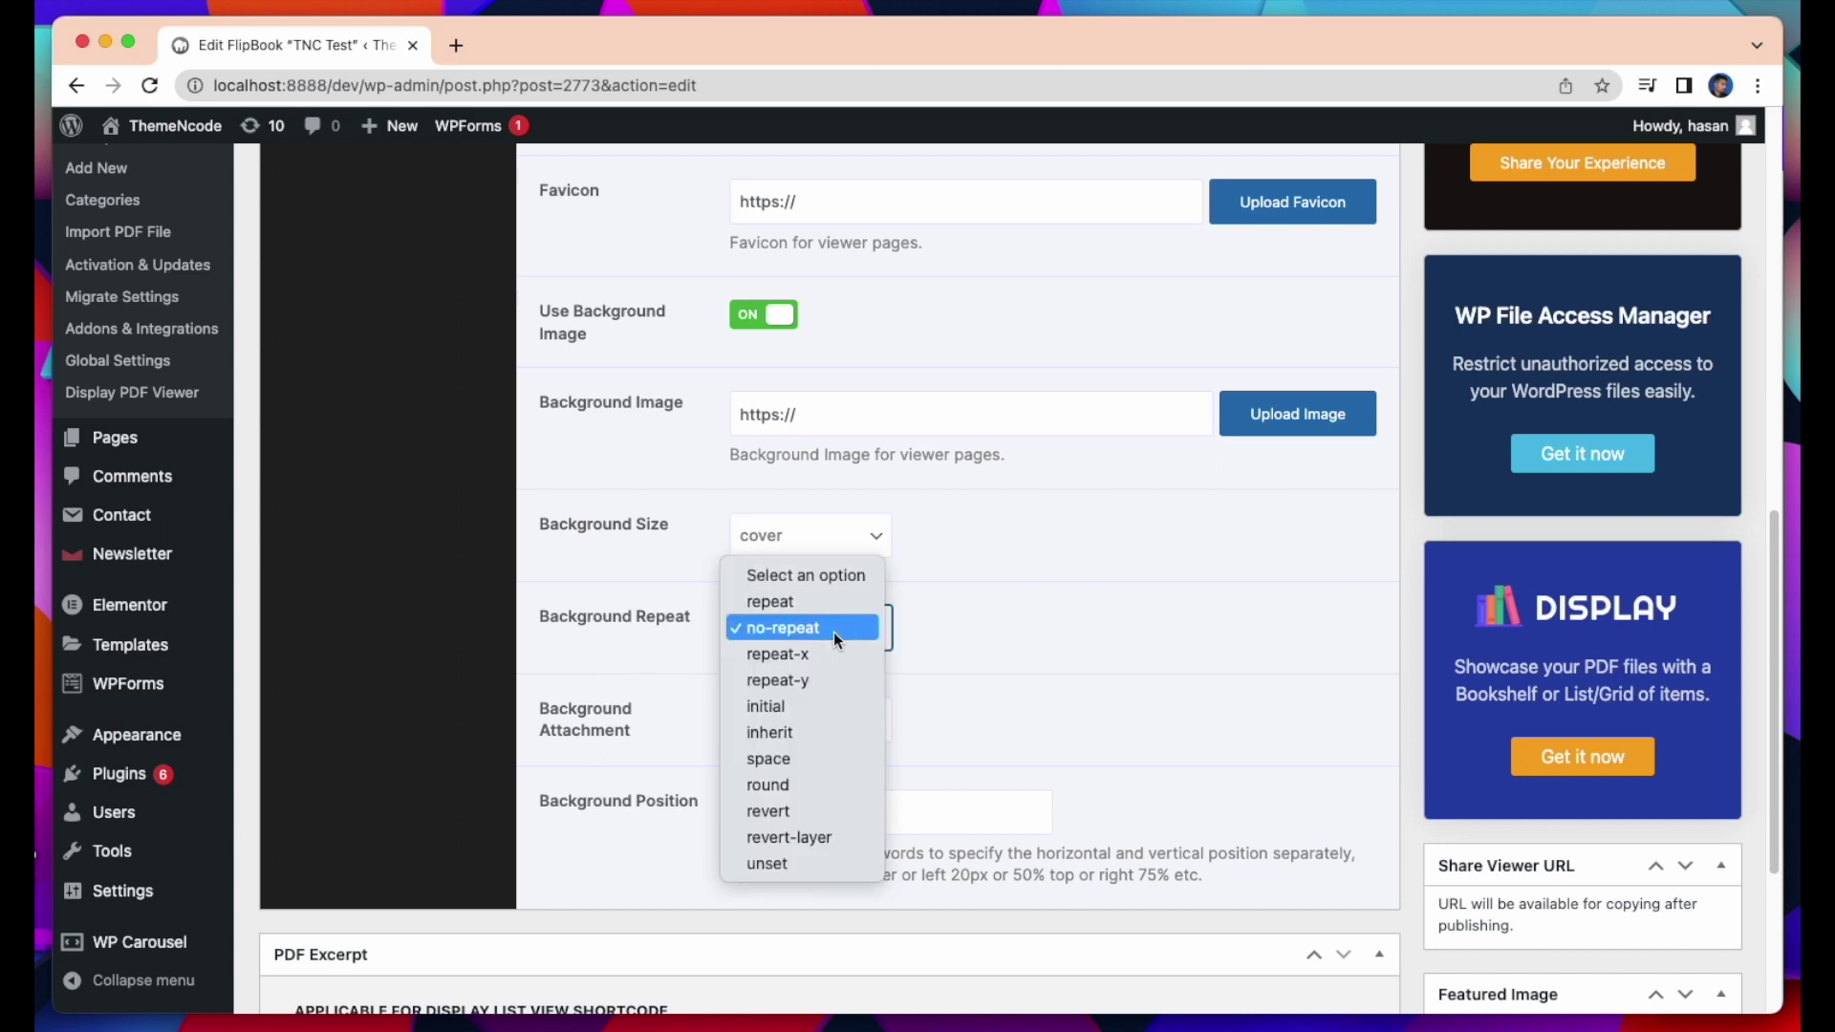
left_click(817, 631)
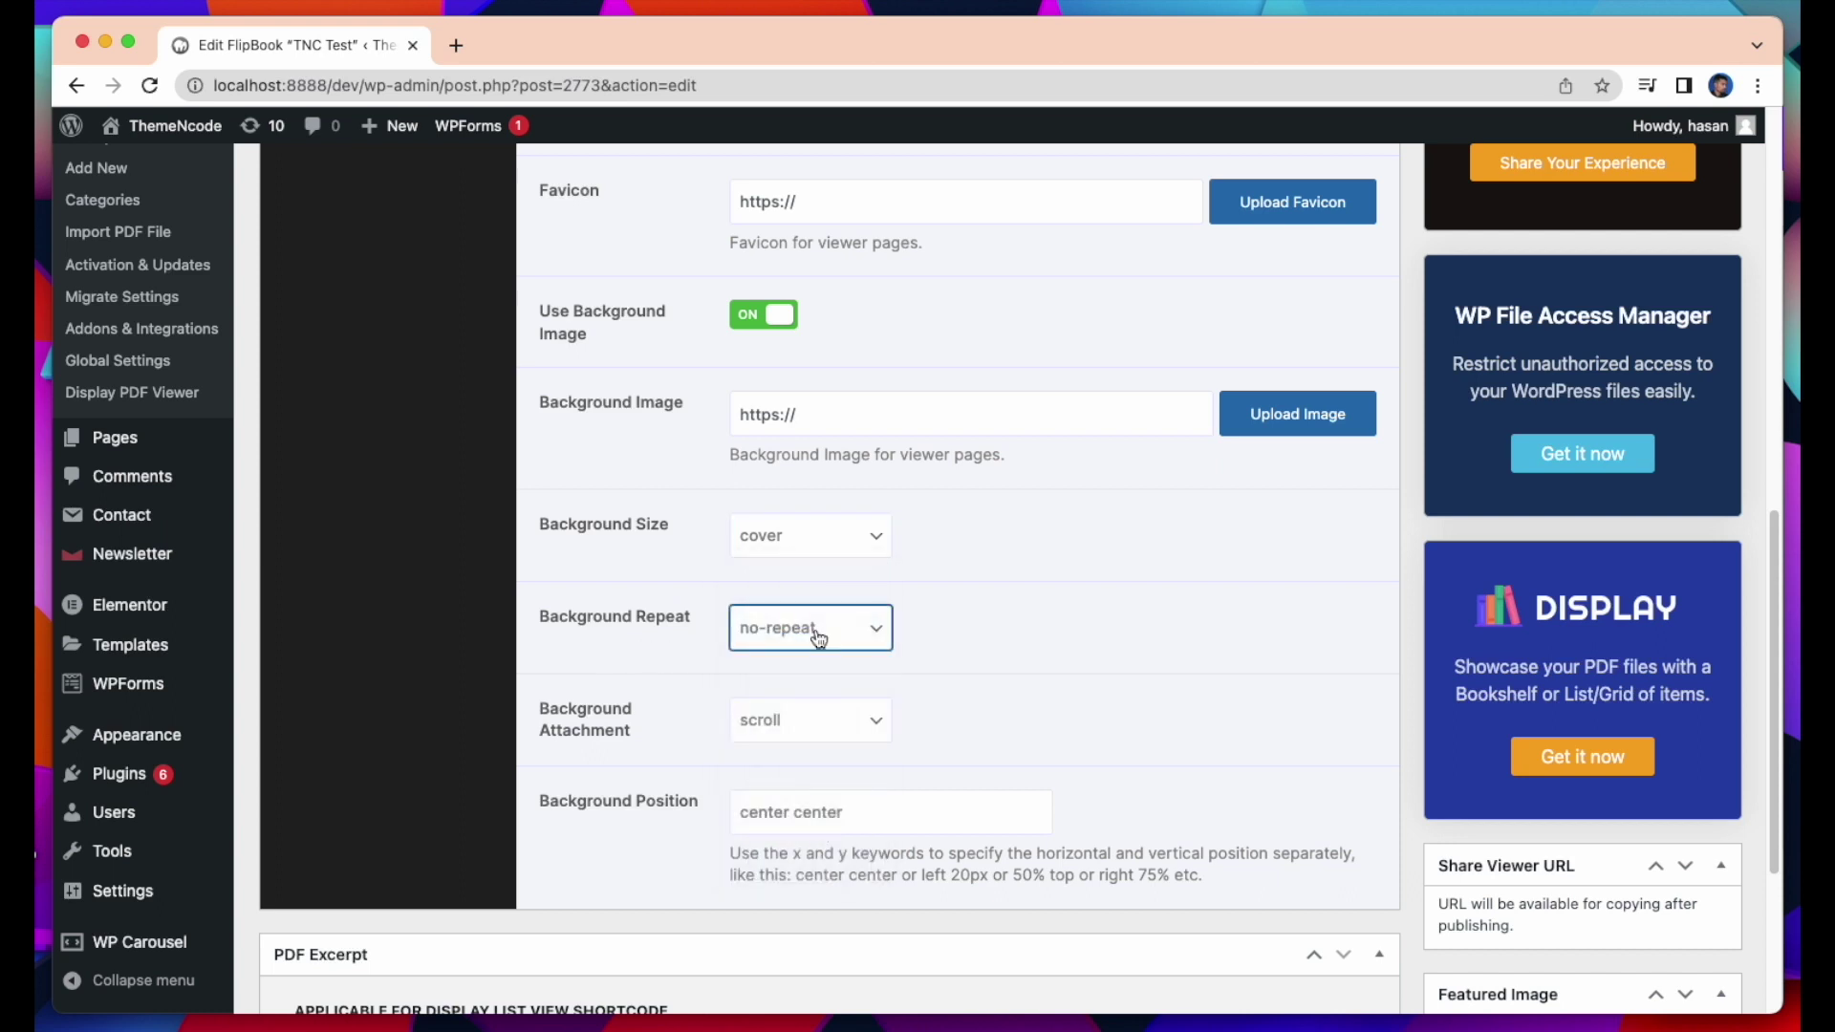
left_click(782, 722)
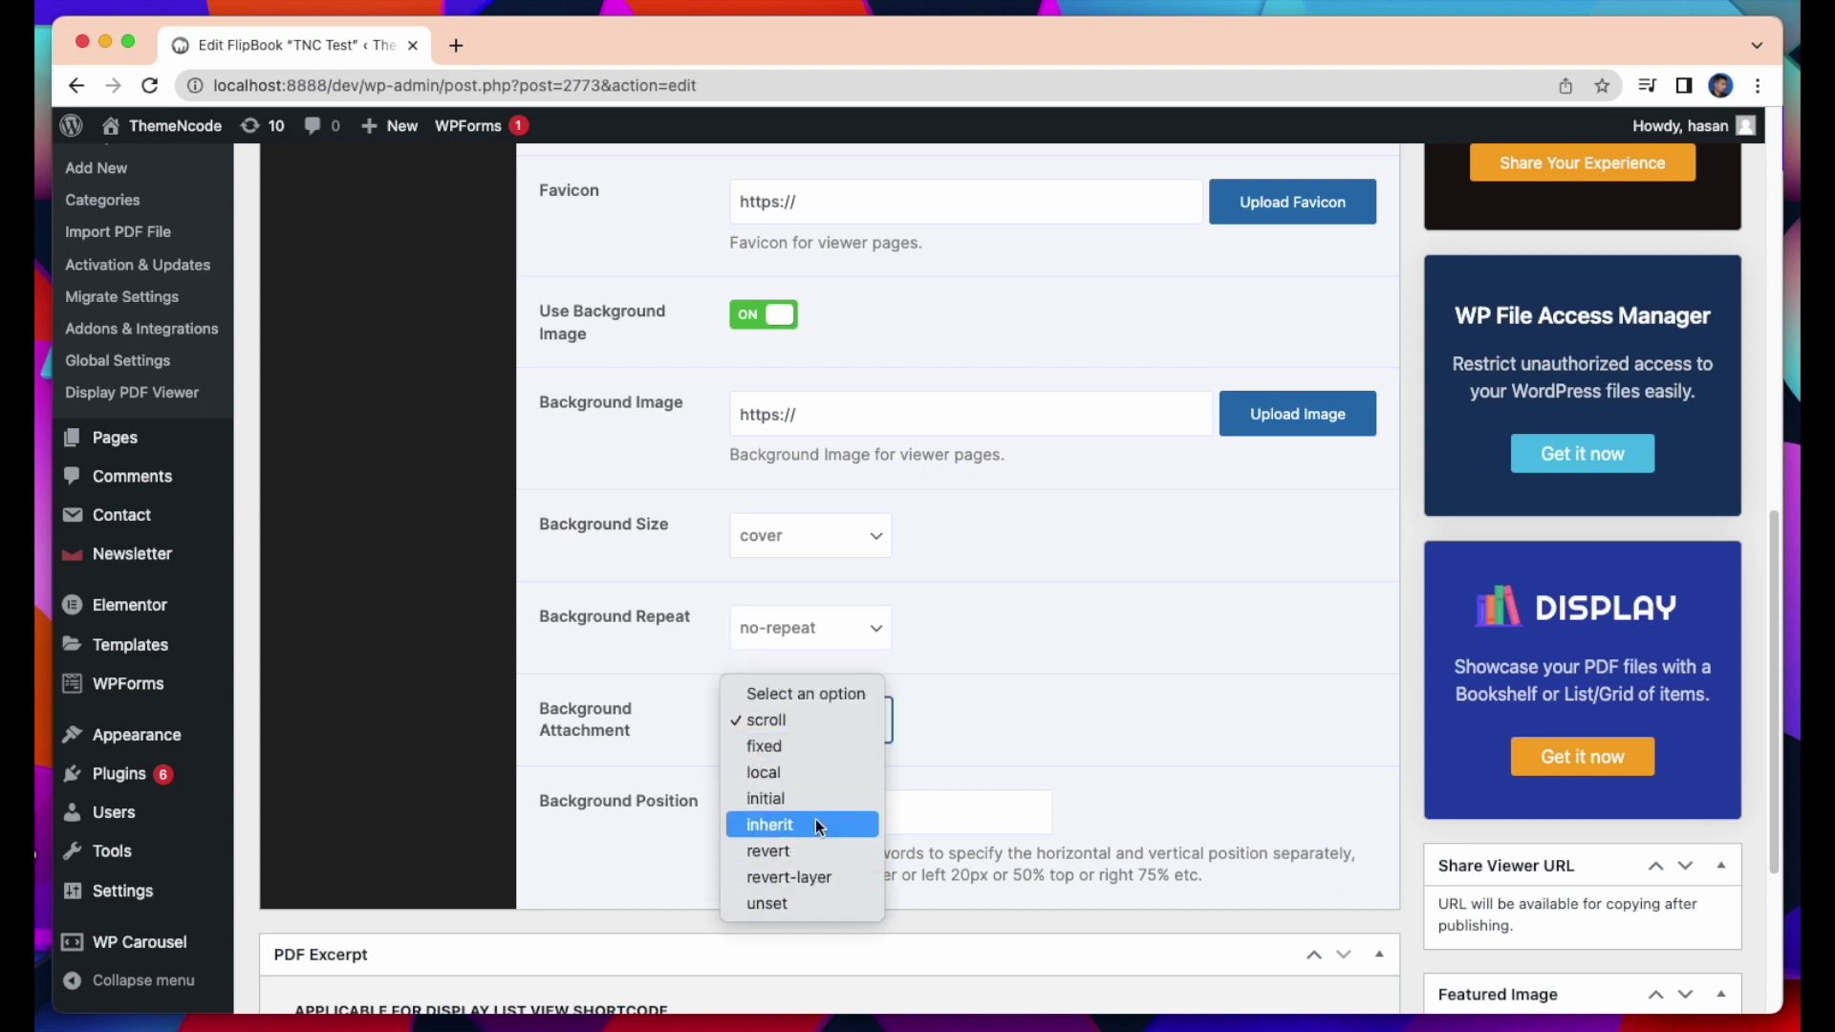
left_click(811, 720)
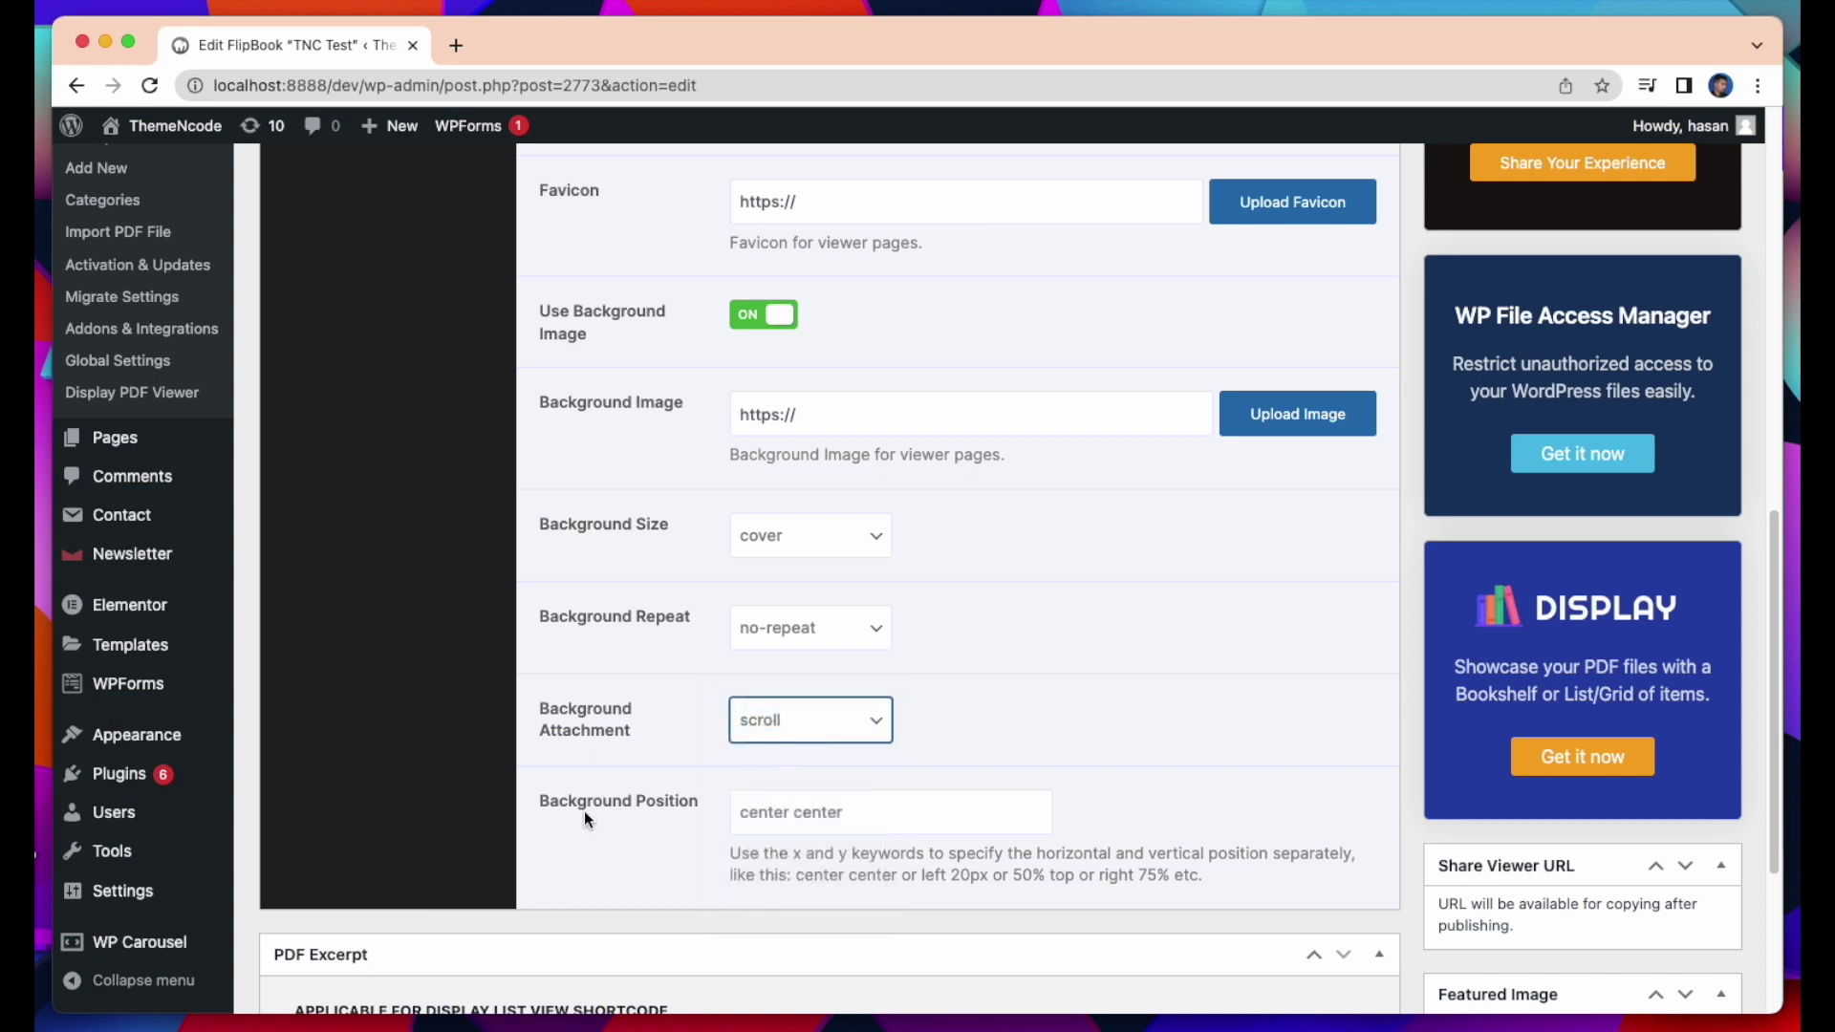
scroll(585, 818, "down", 2)
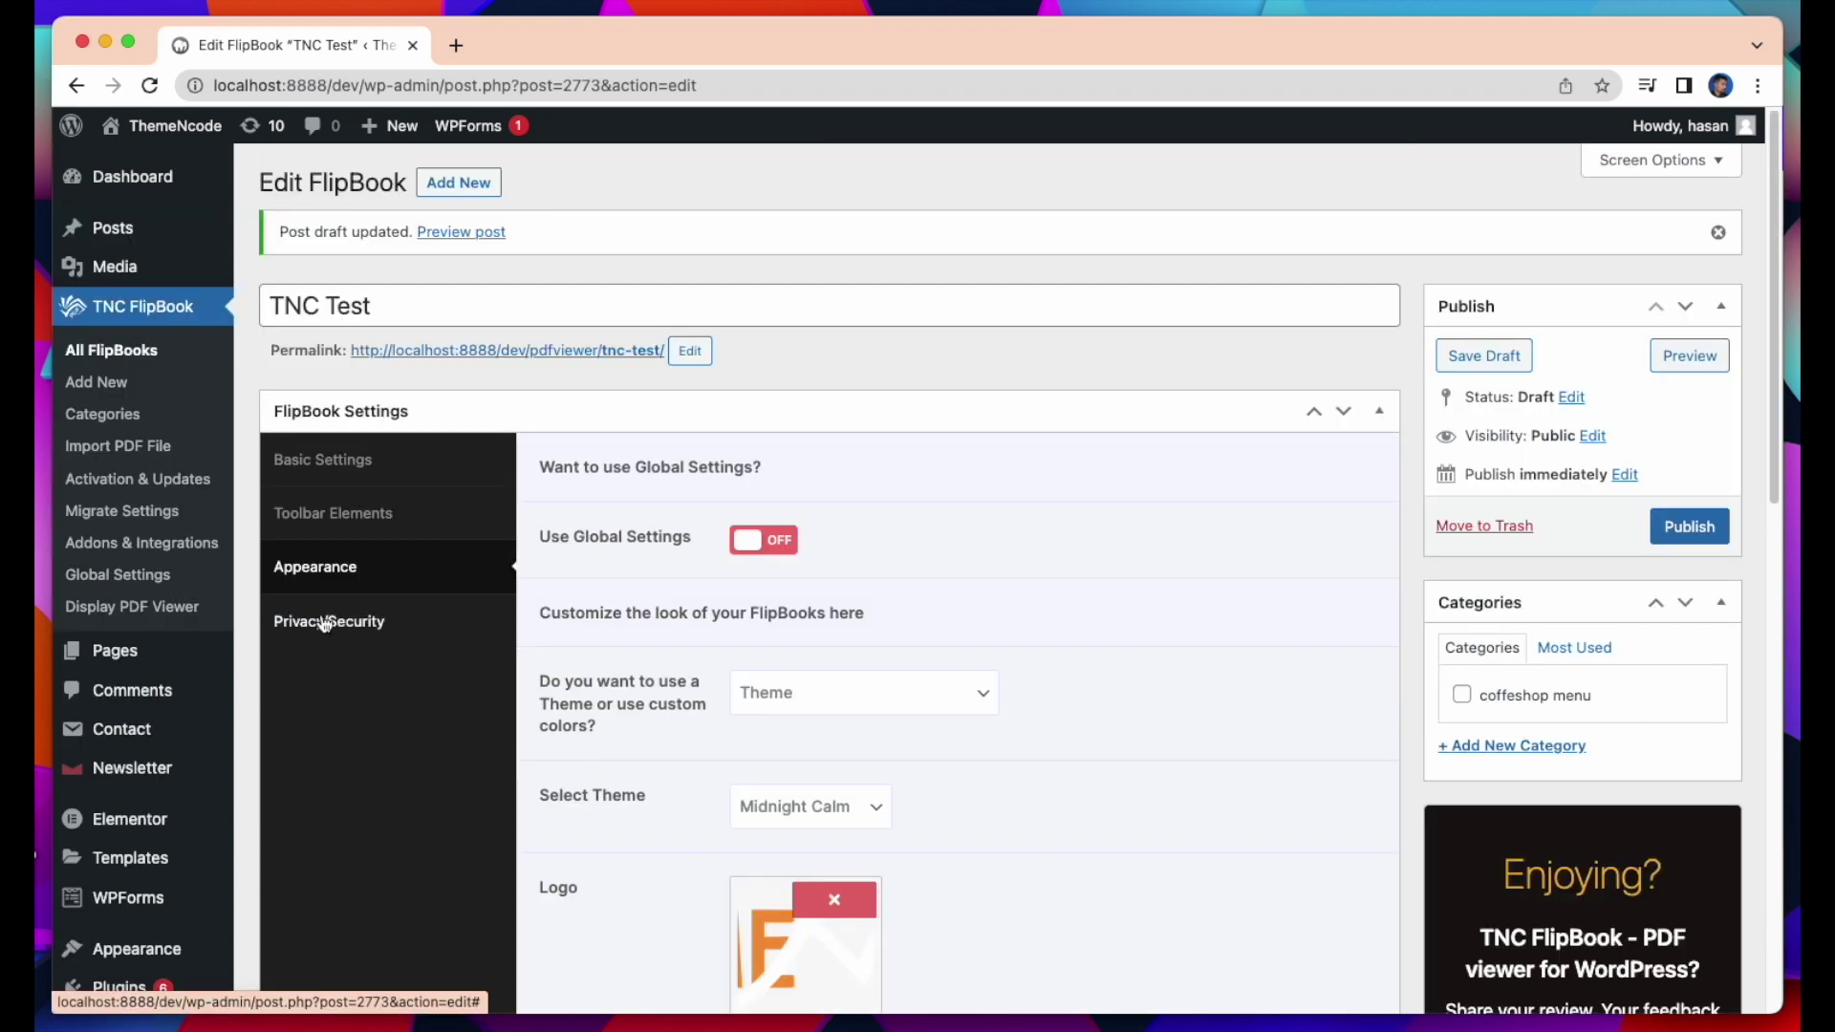
Step: Review the Privacy/Security messages: Error Heading SORRY, content, and the Go To Homepage button
left_click(325, 622)
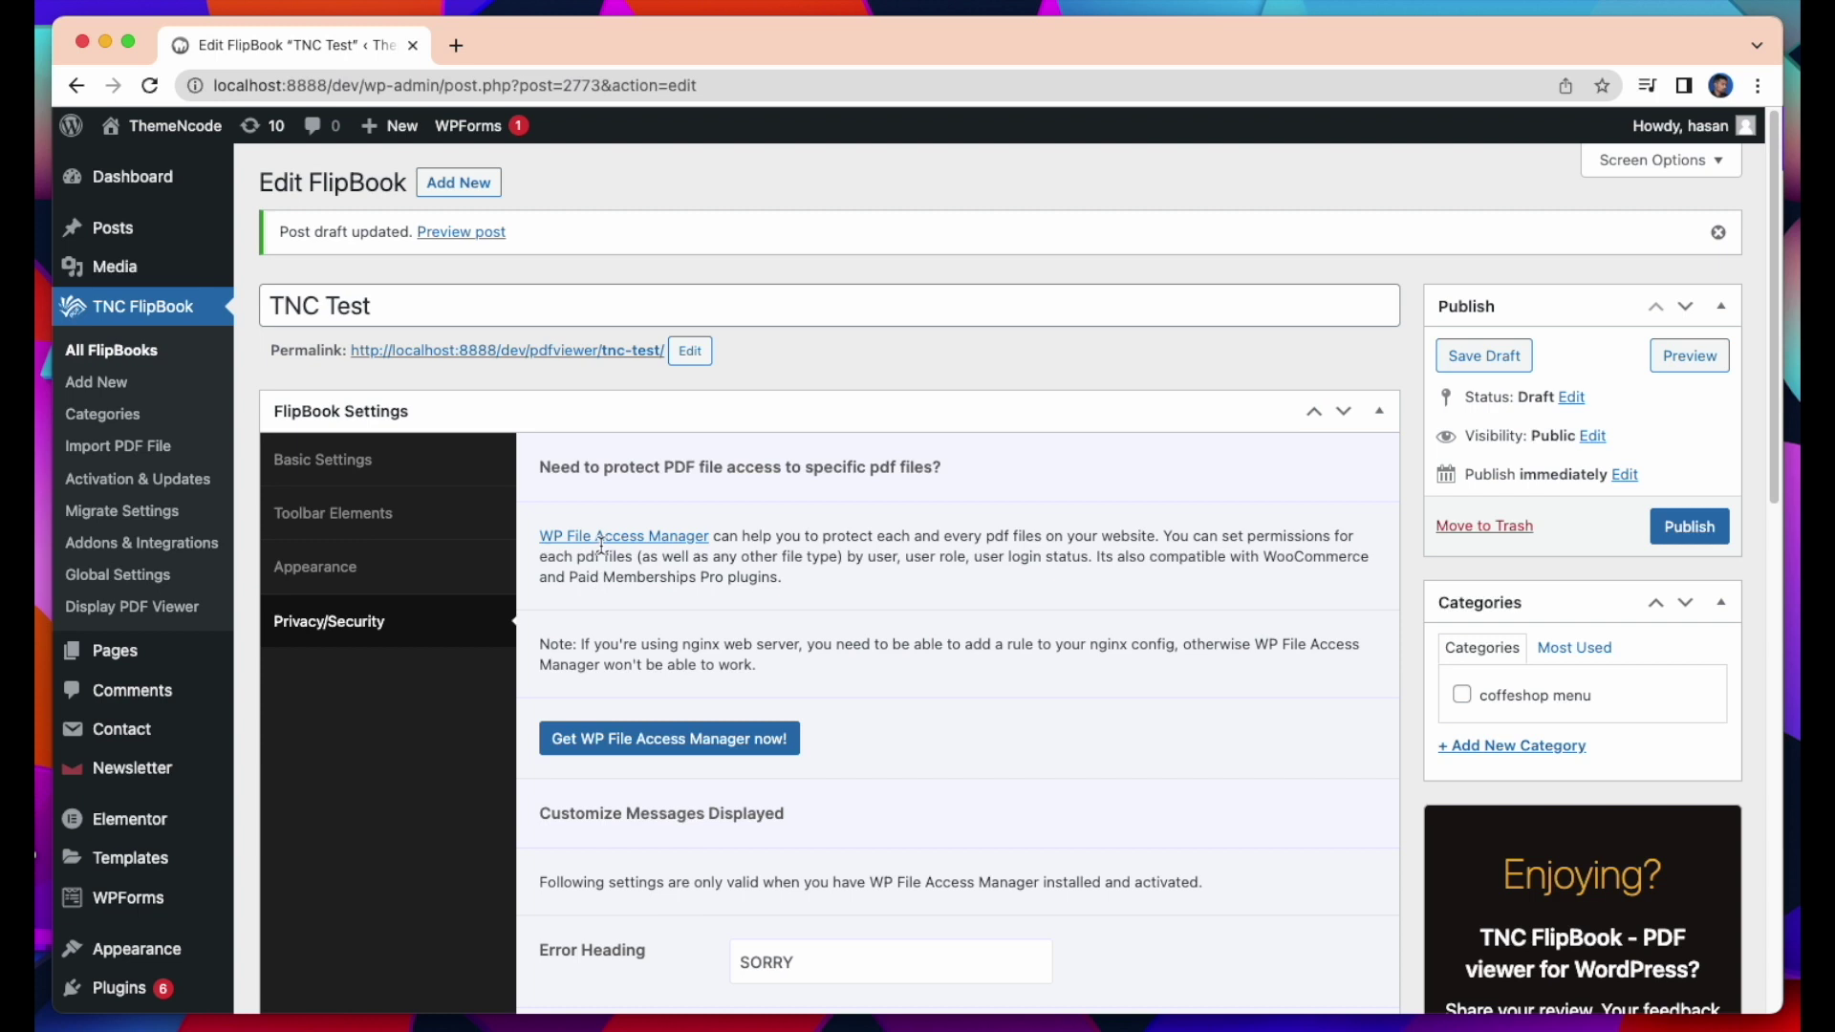
scroll(601, 547, "down", 2)
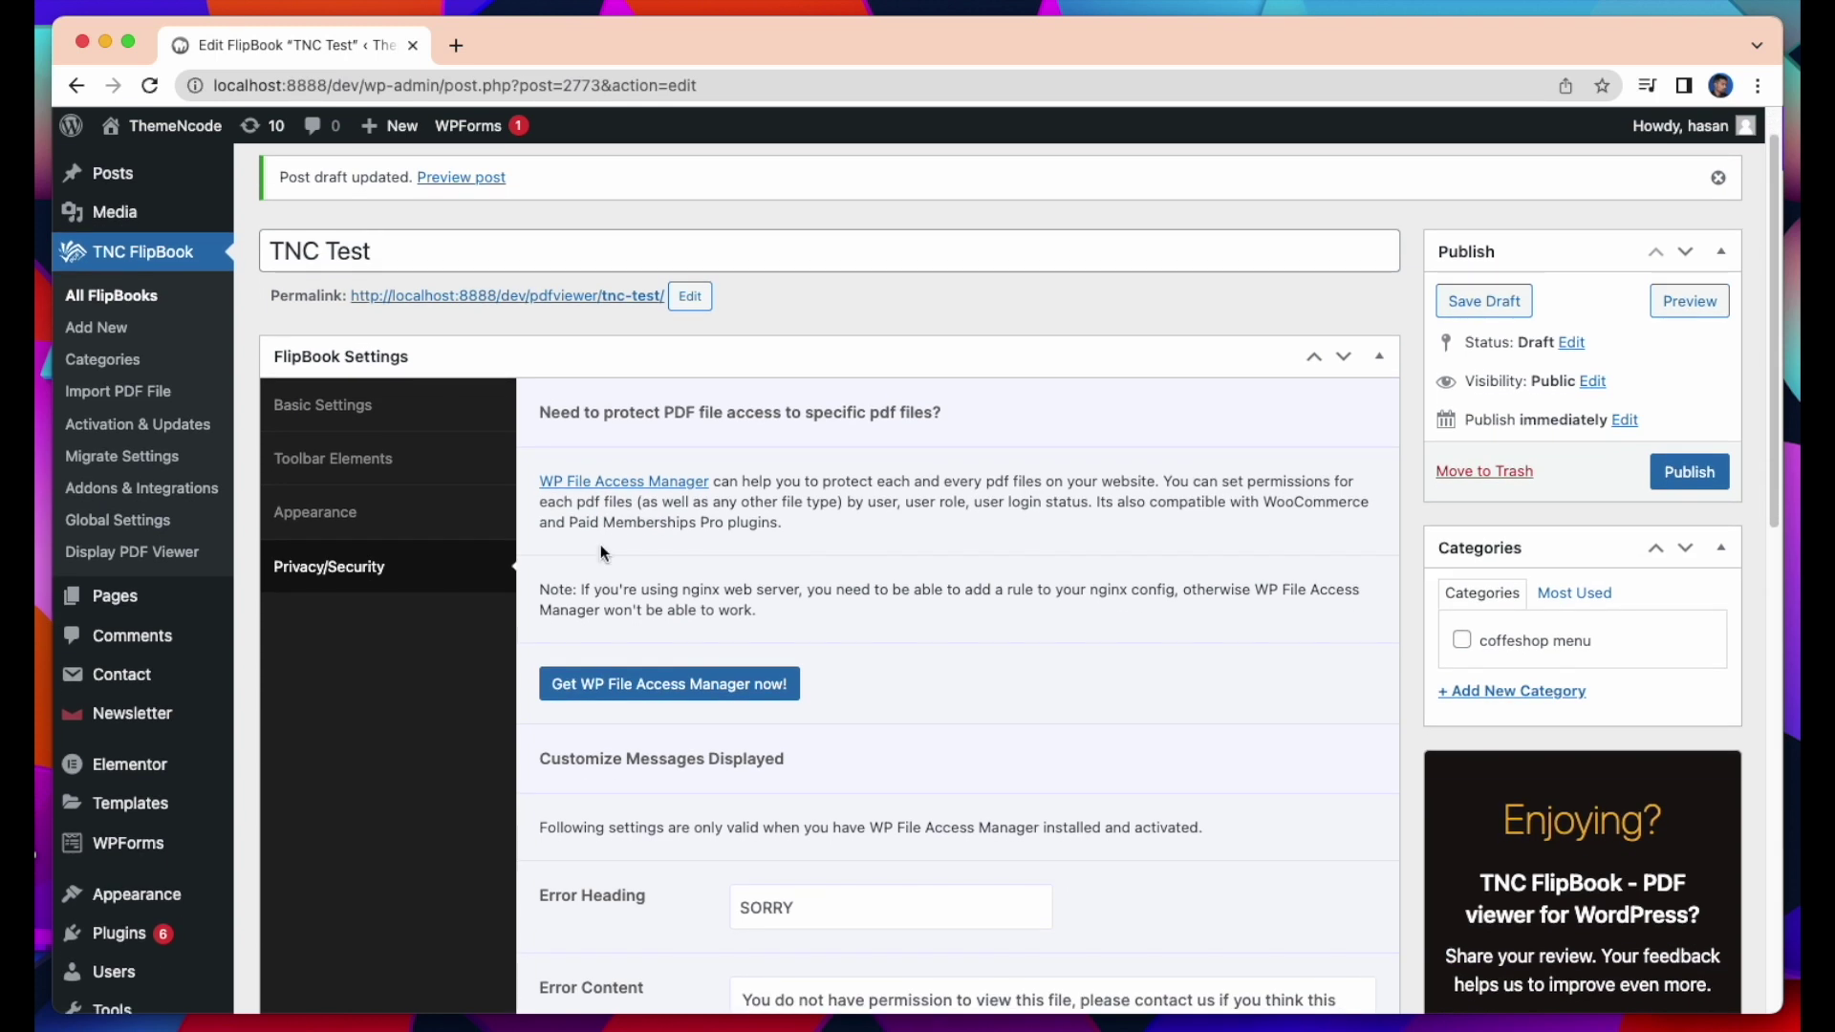
scroll(674, 549, "down", 2)
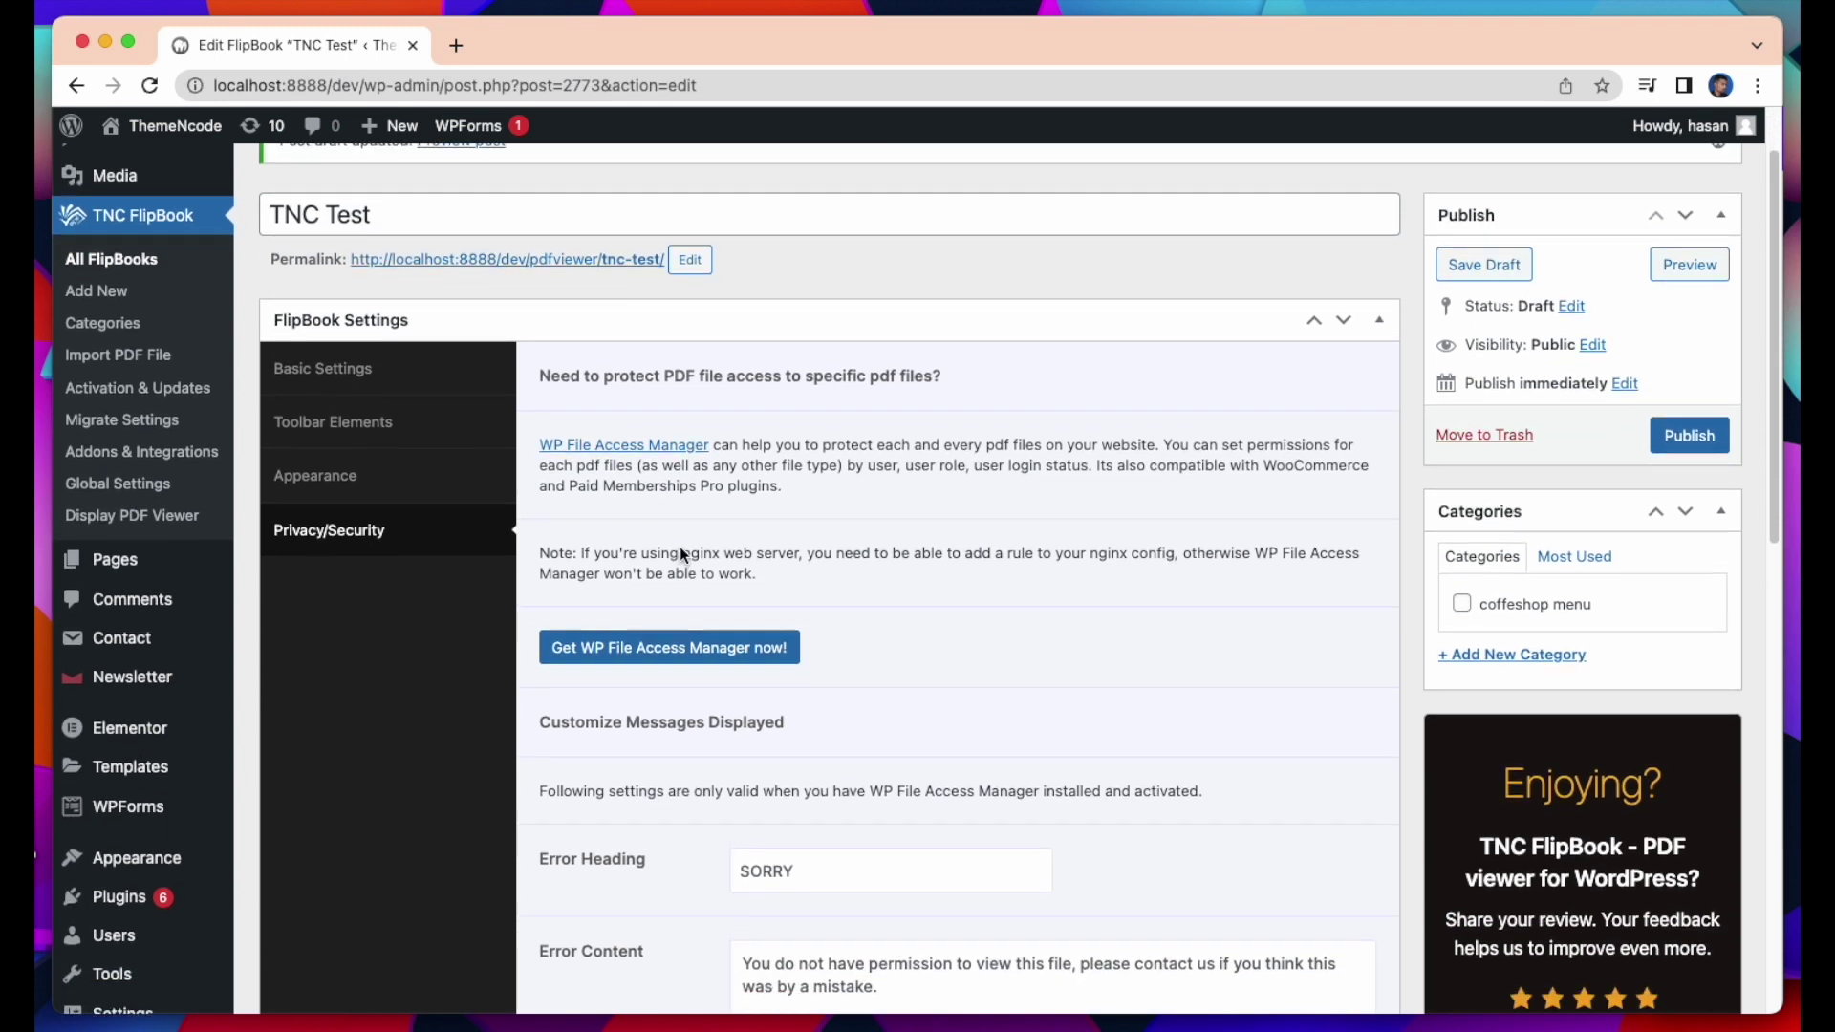
scroll(841, 564, "down", 2)
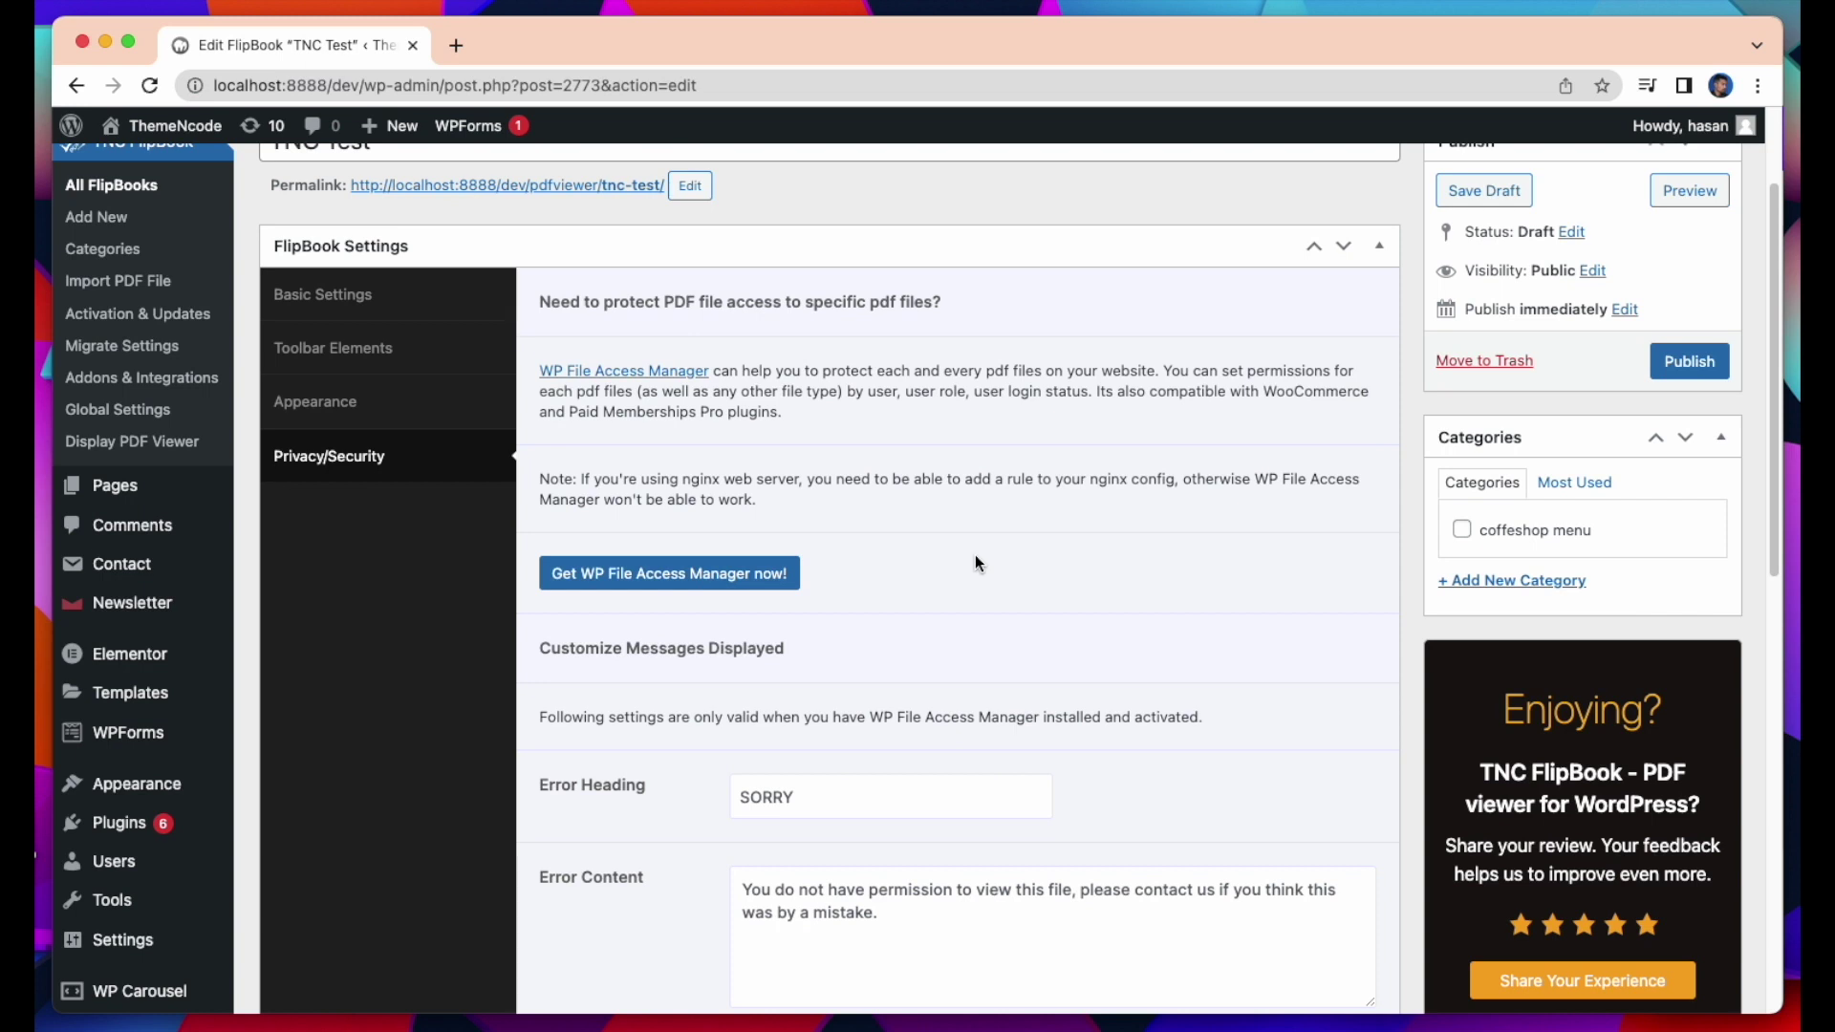
scroll(1054, 545, "down", 5)
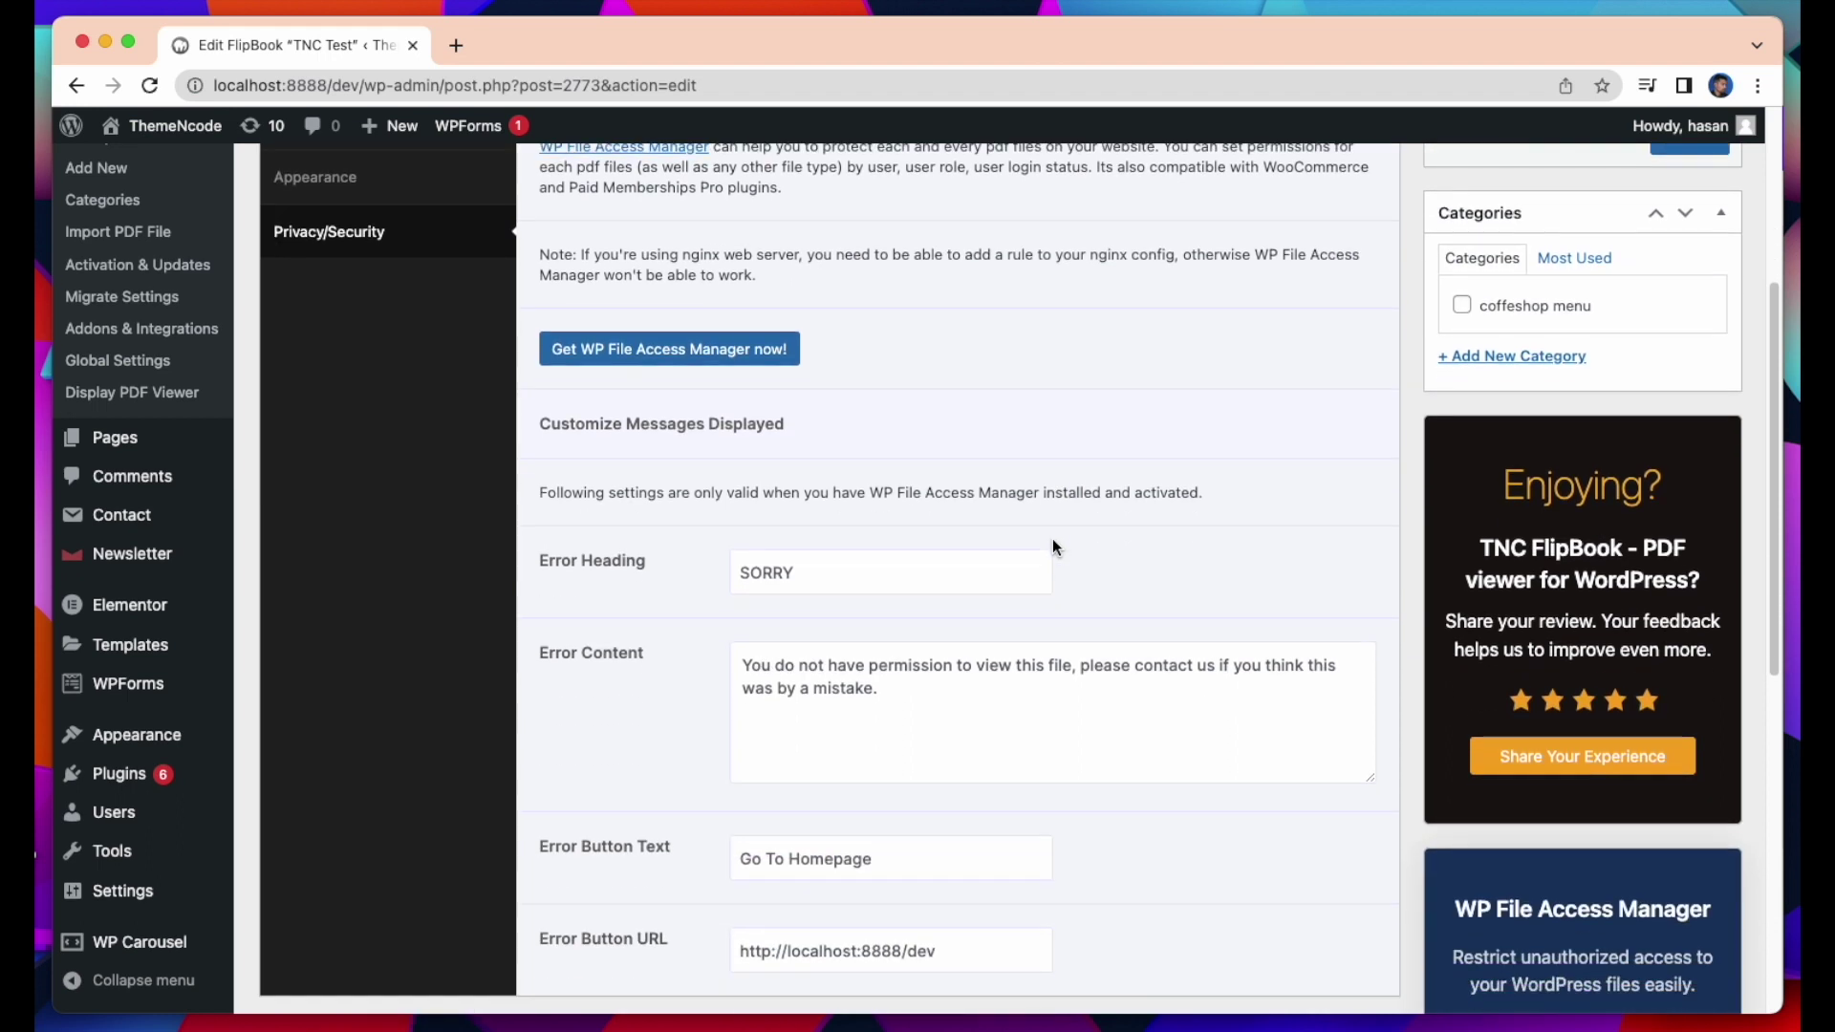
scroll(1054, 545, "down", 1)
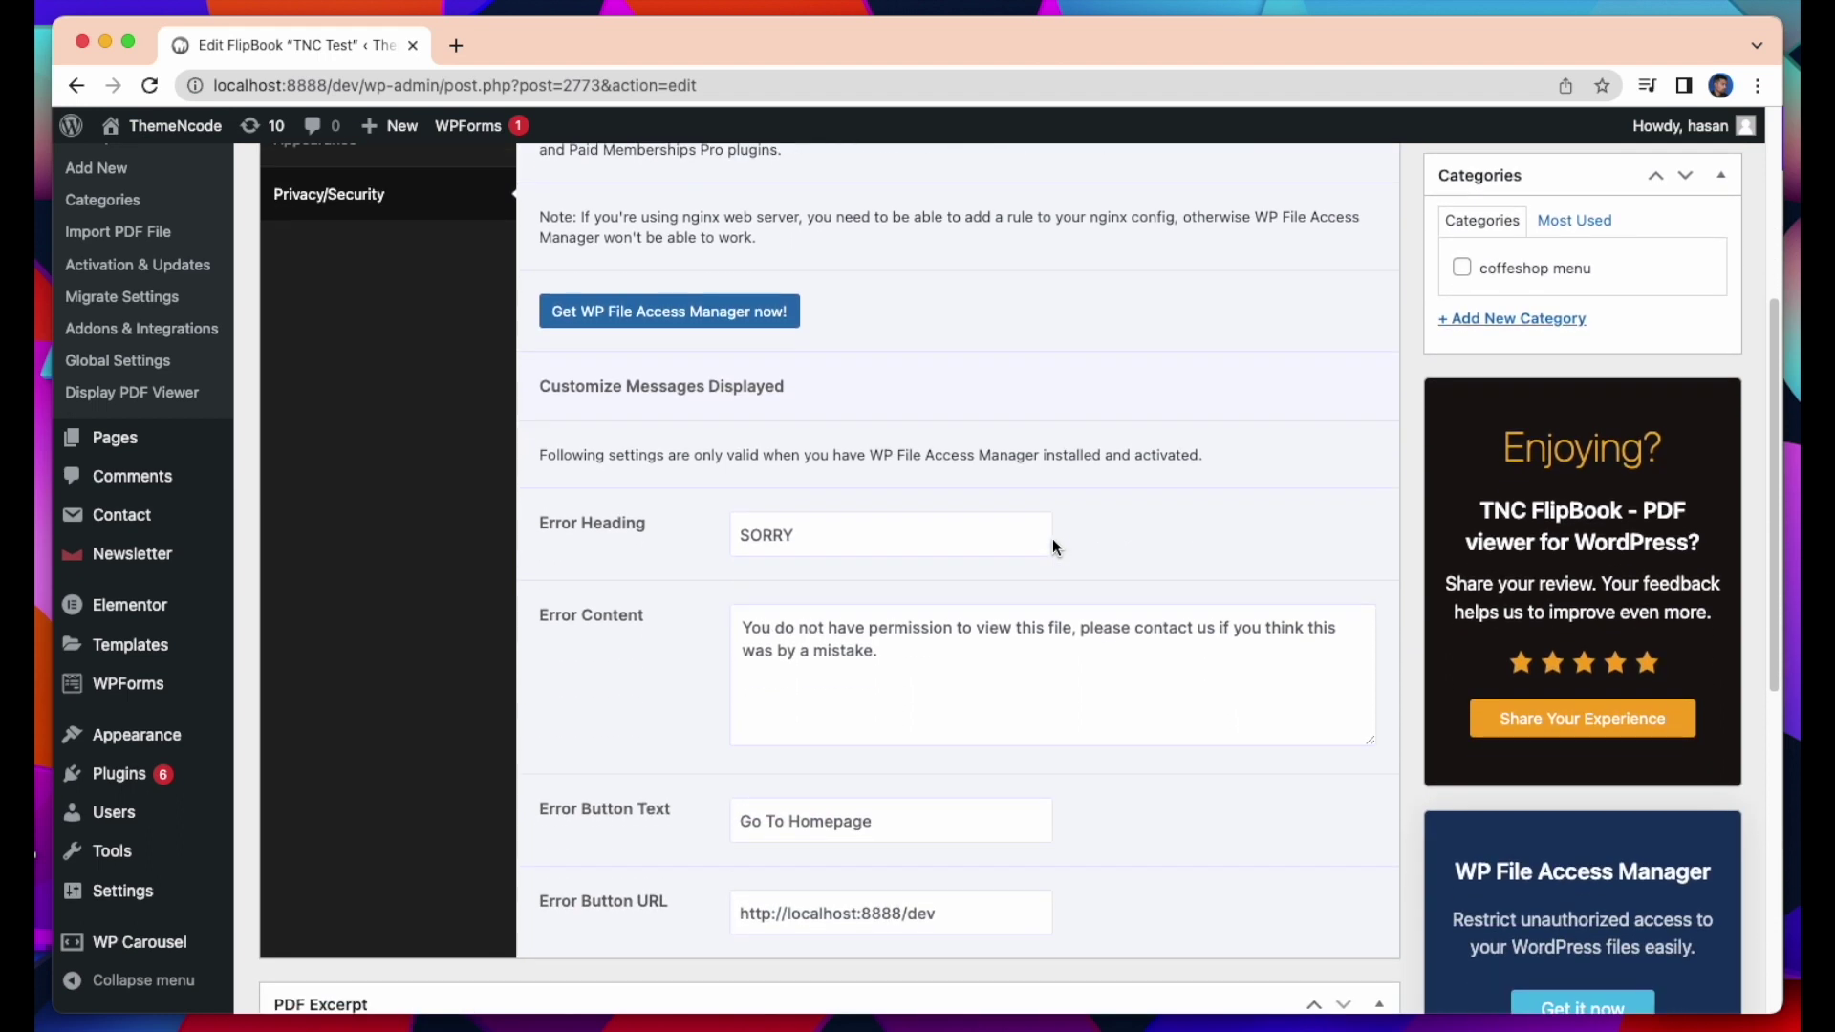
left_click(847, 528)
key("super+a")
type("Tr")
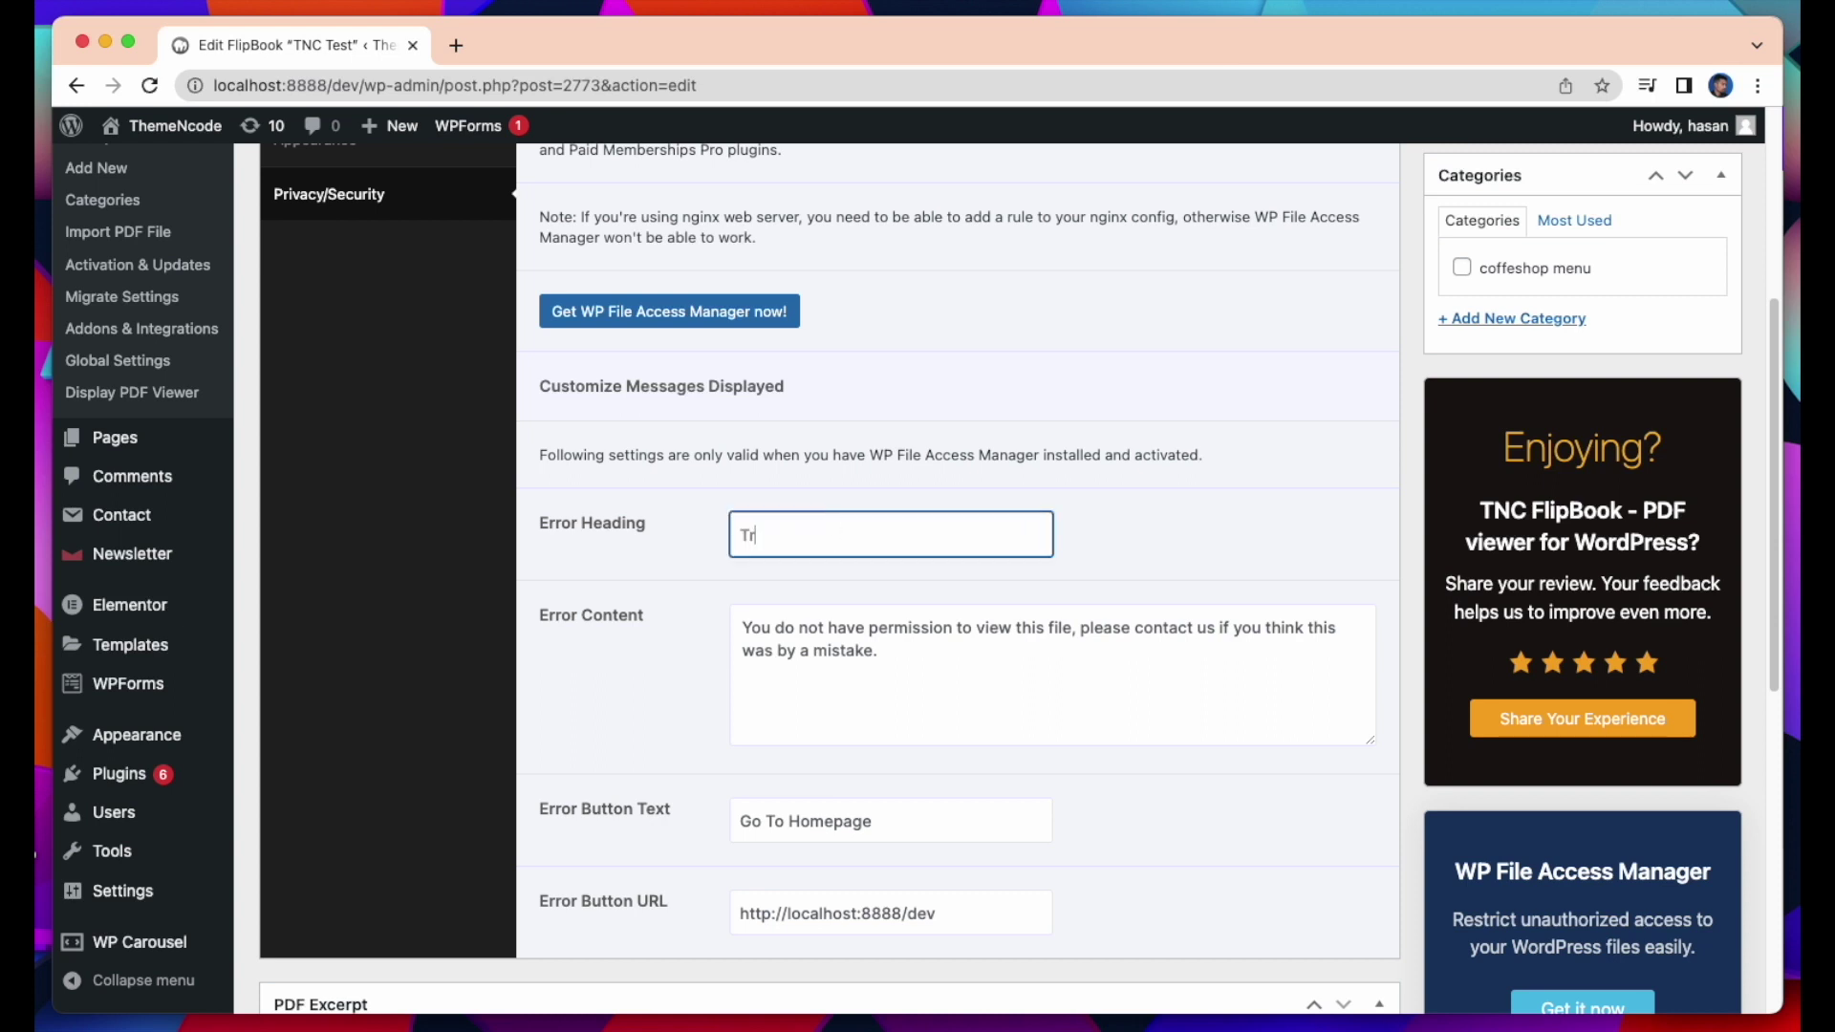
type("y again")
key("BackSpace")
key("BackSpace")
key("BackSpace")
key("BackSpace")
key("BackSpace")
key("BackSpace")
key("BackSpace")
key("BackSpace")
key("BackSpace")
type("SORRY")
key("Tab")
scroll(1051, 641, "down", 3)
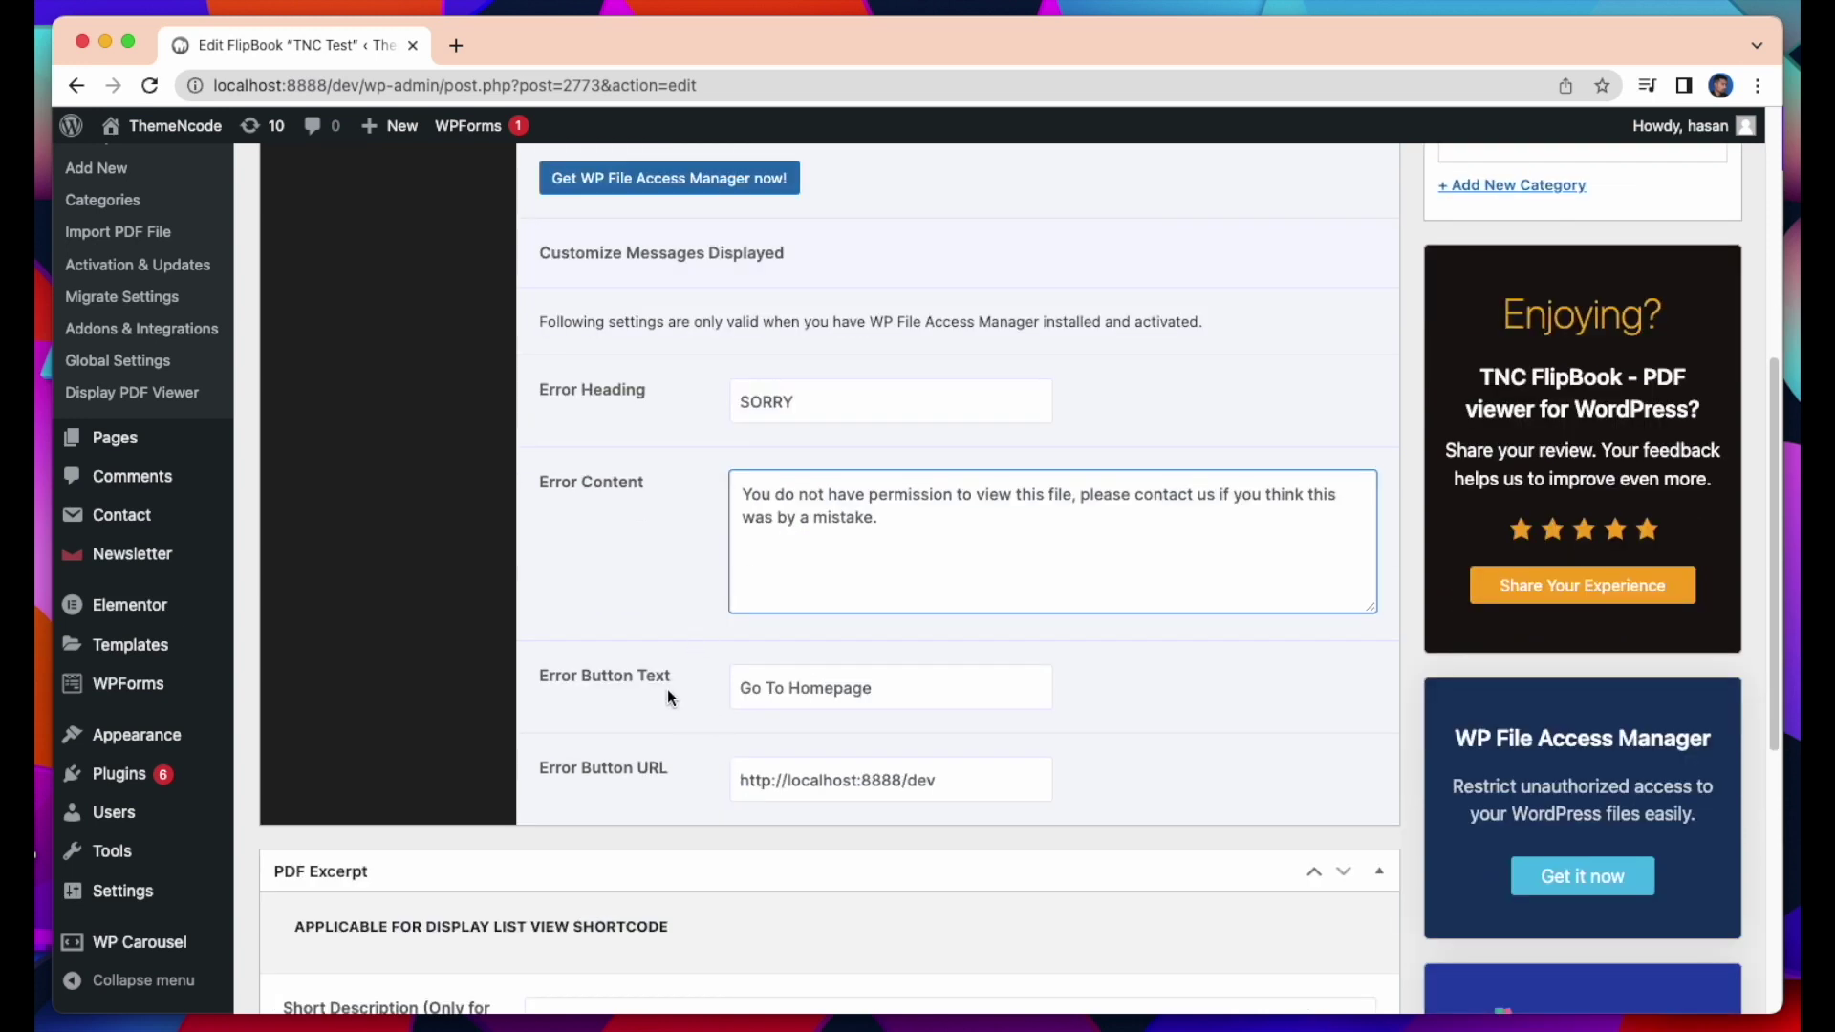
left_click(748, 688)
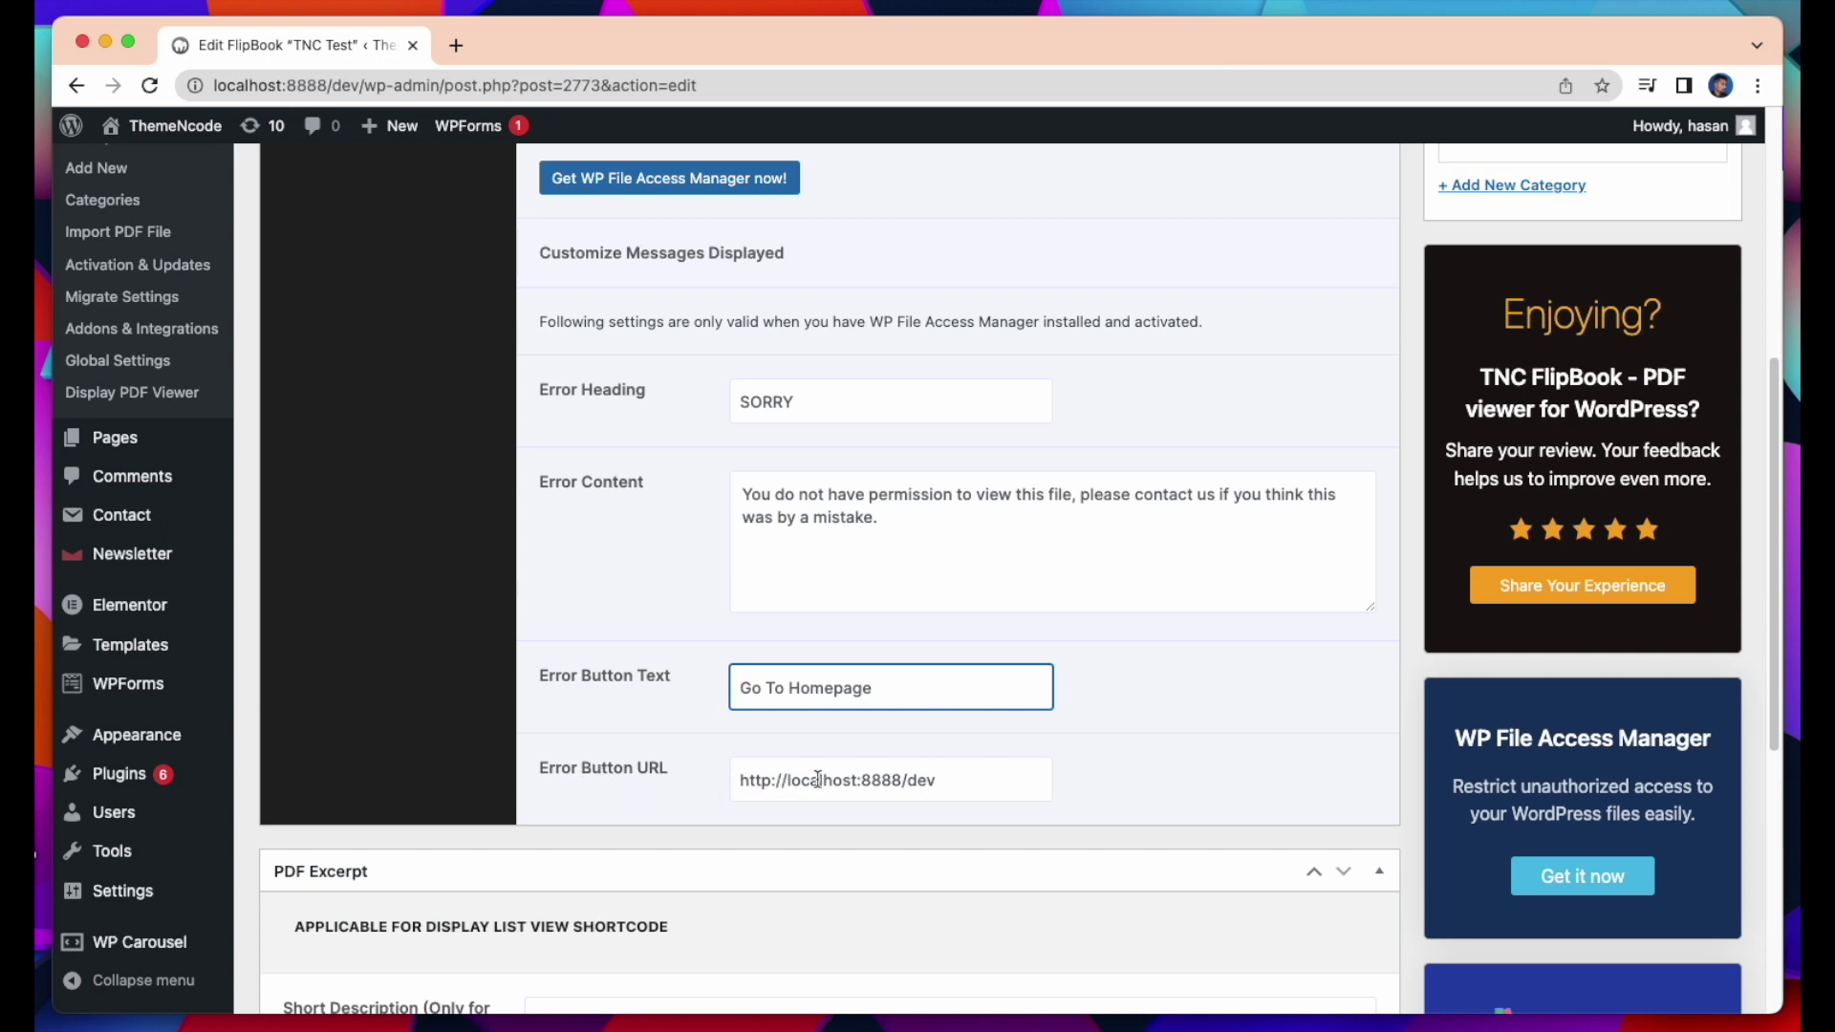
left_click(755, 782)
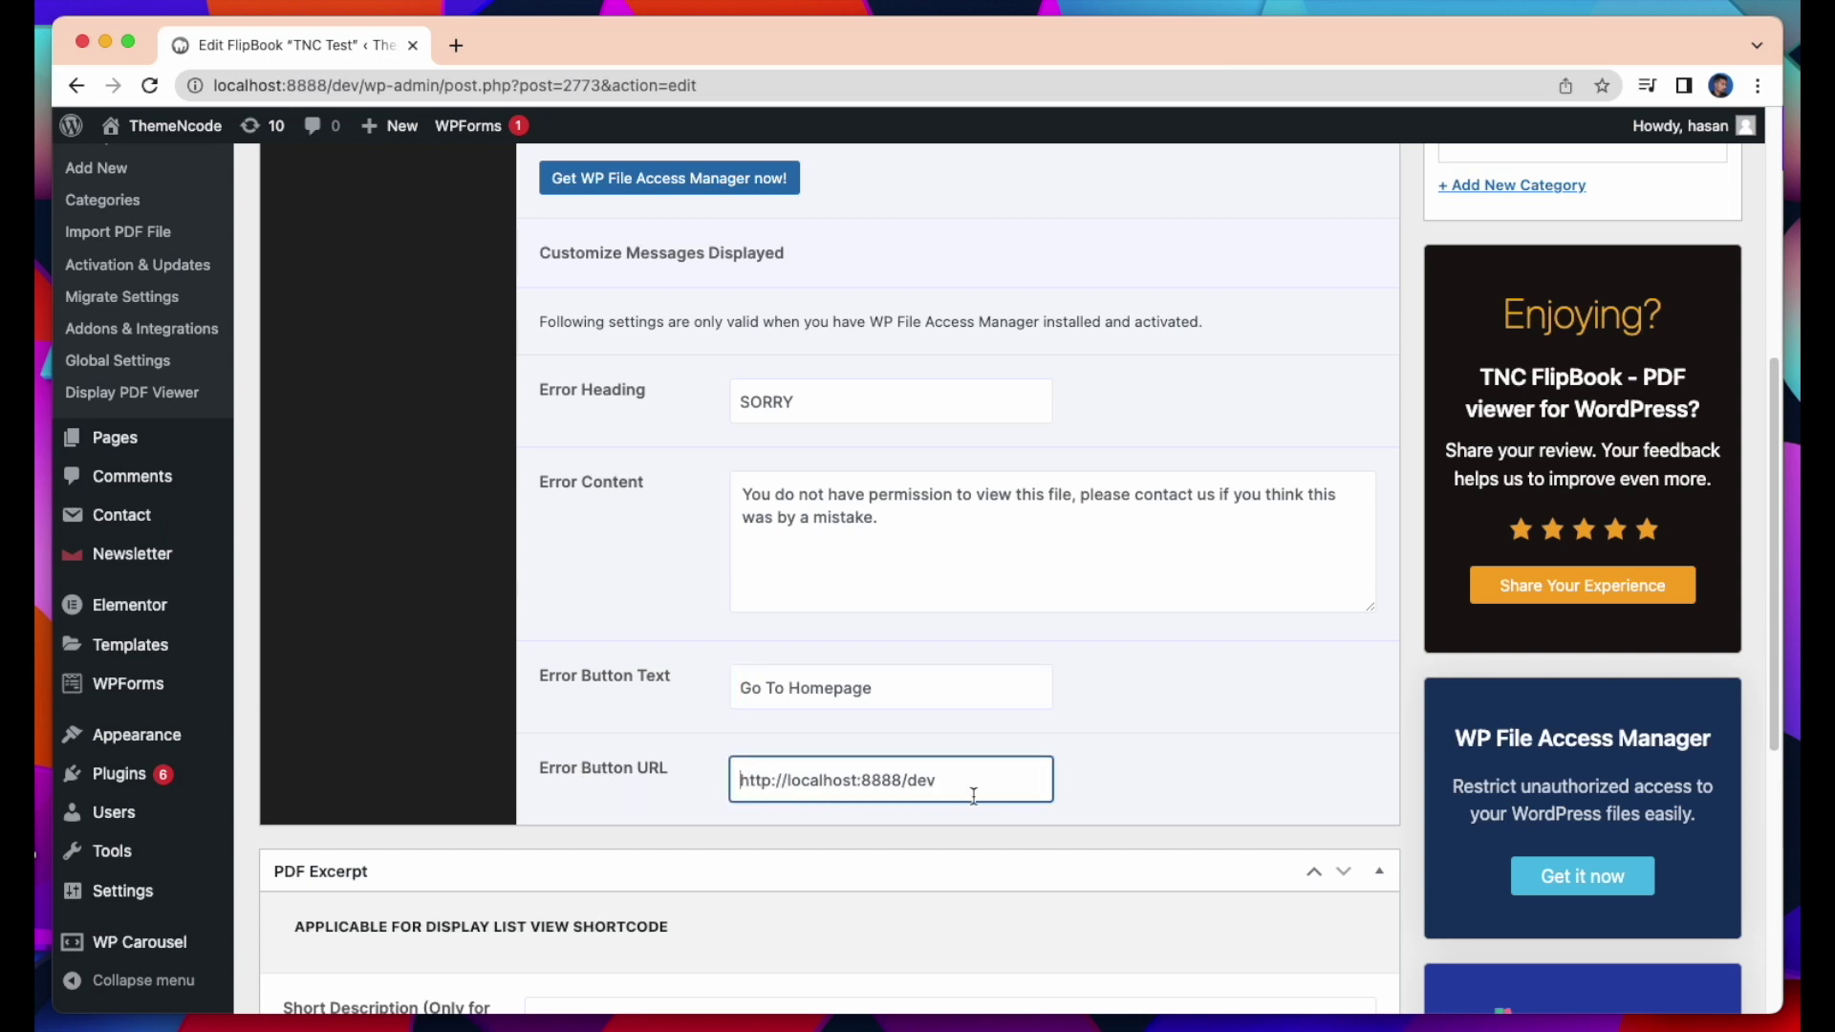
scroll(974, 796, "up", 5)
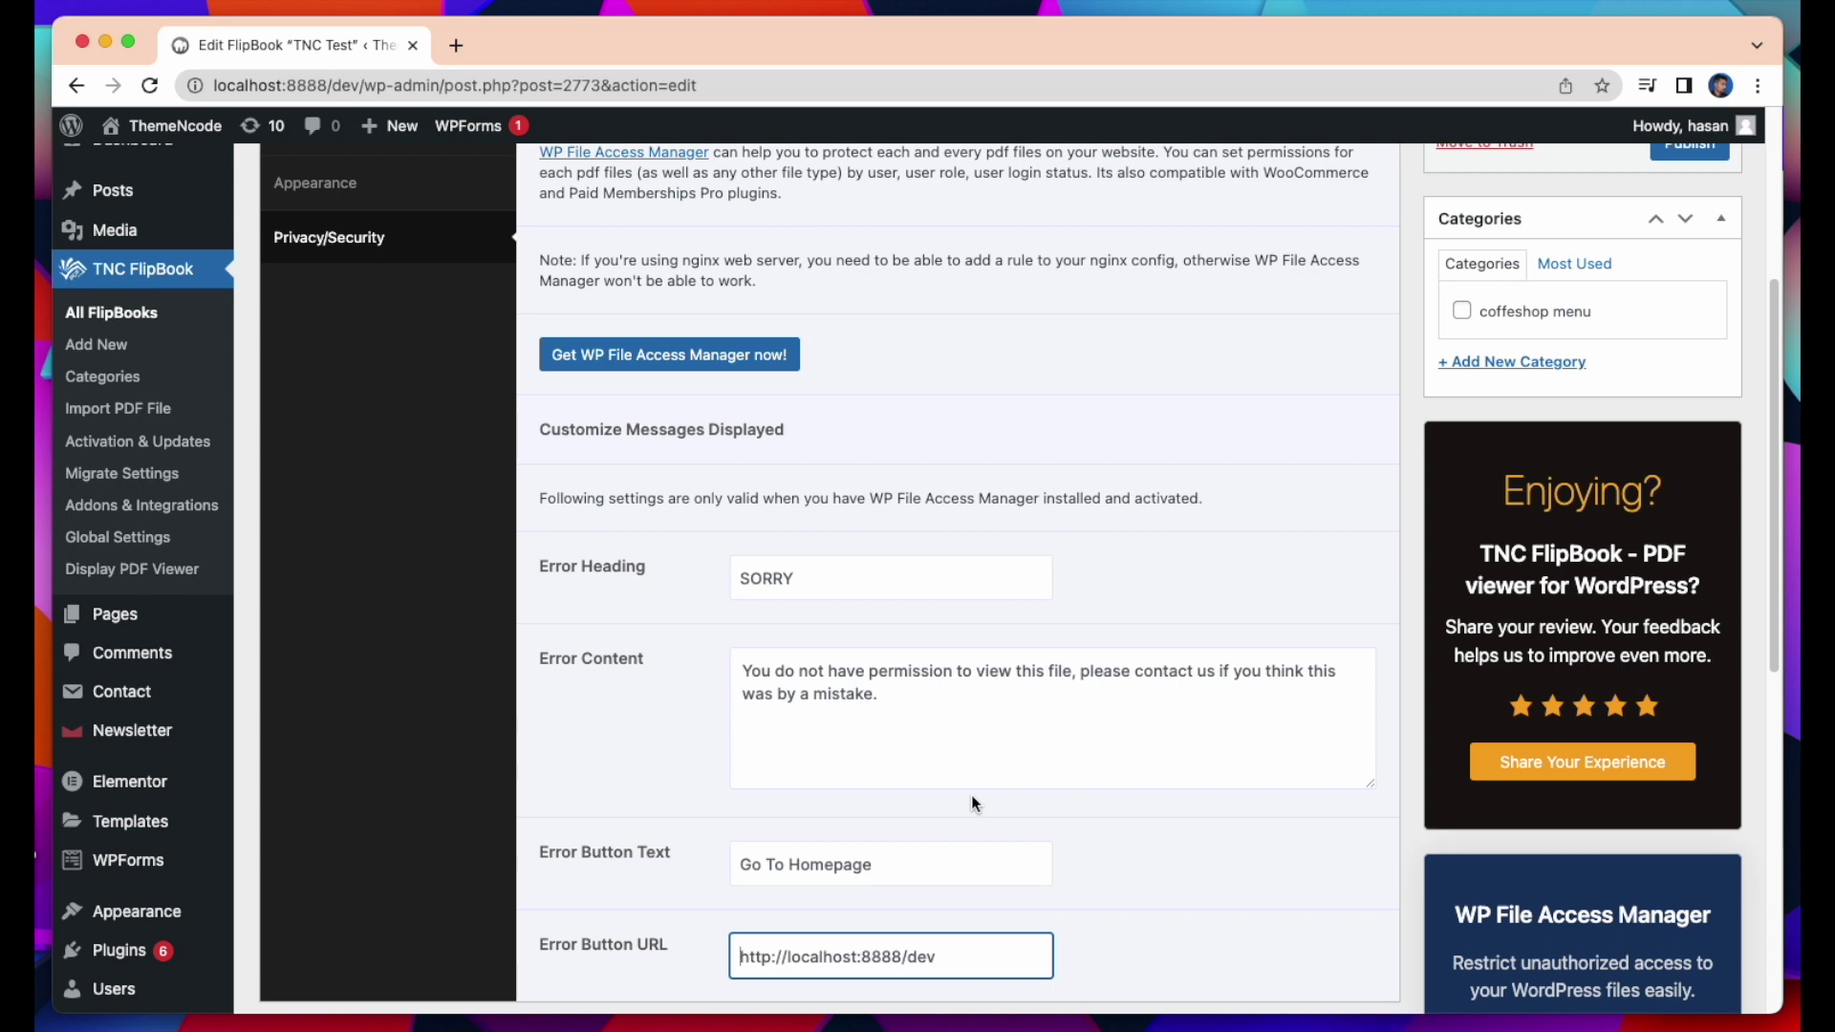
scroll(973, 796, "up", 3)
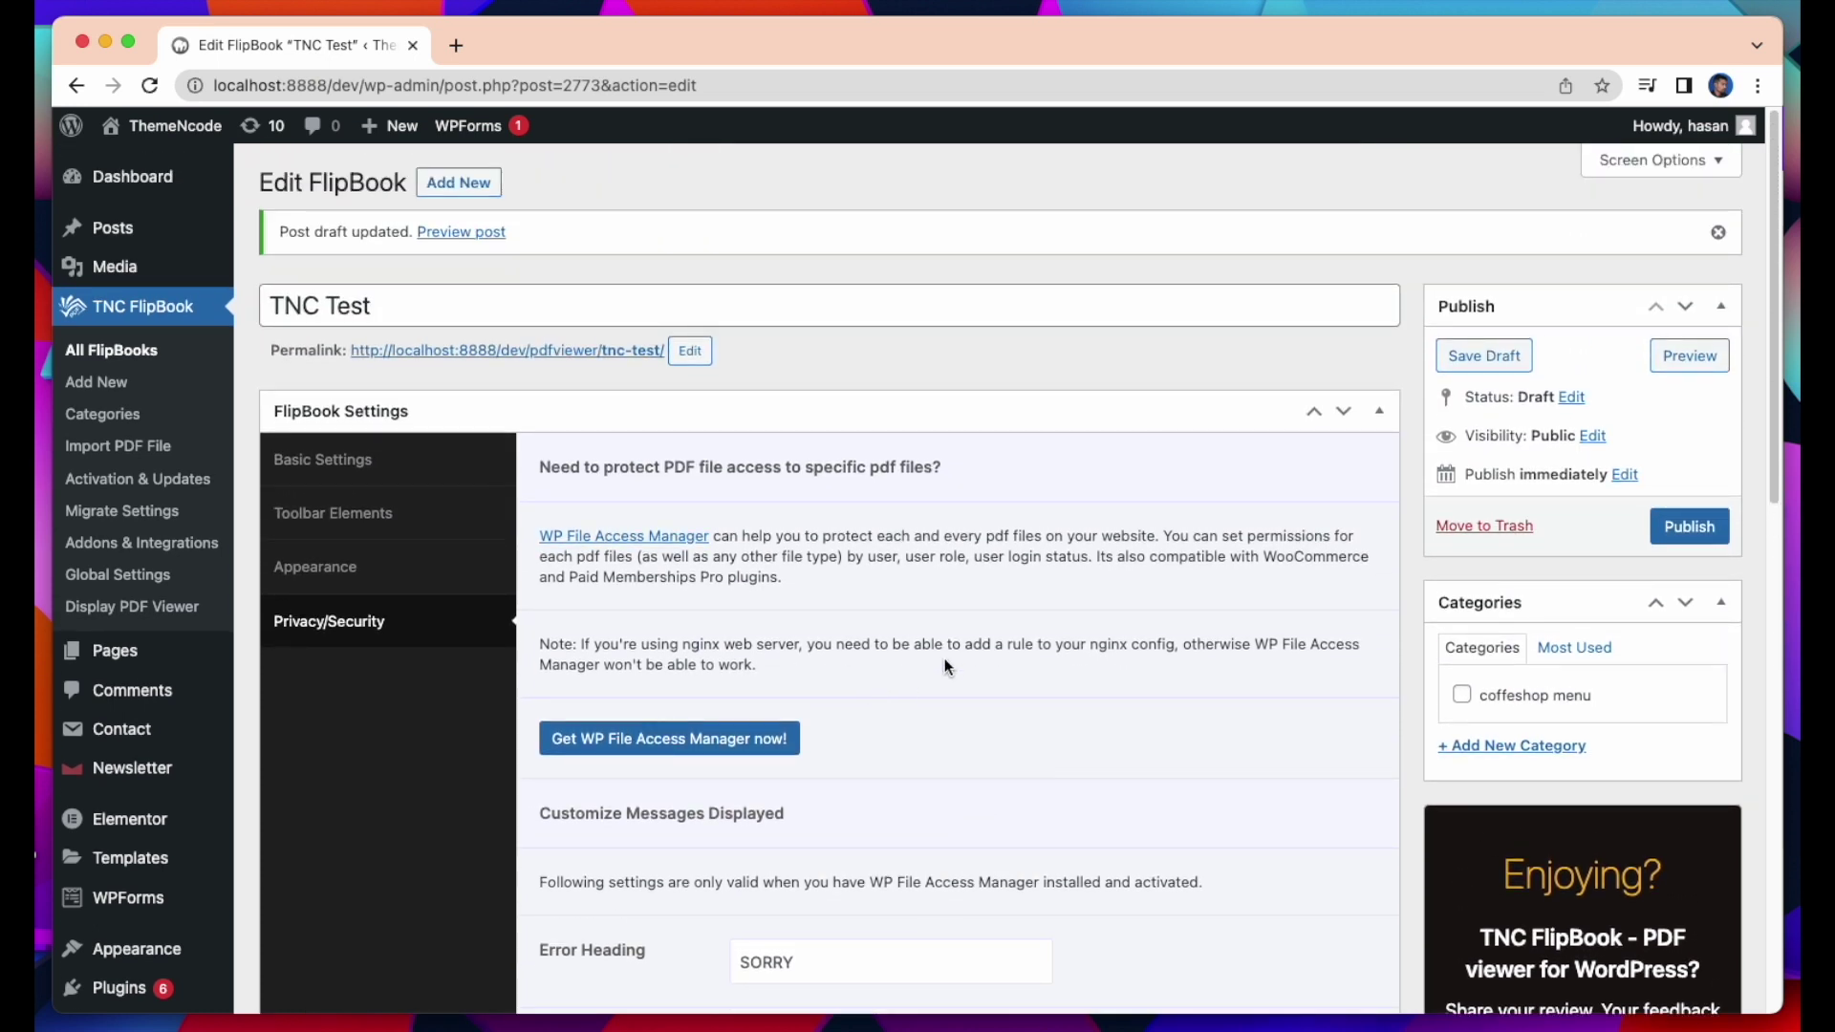
Step: Publish TNC Test and return to the All FlipBooks list
left_click(1685, 538)
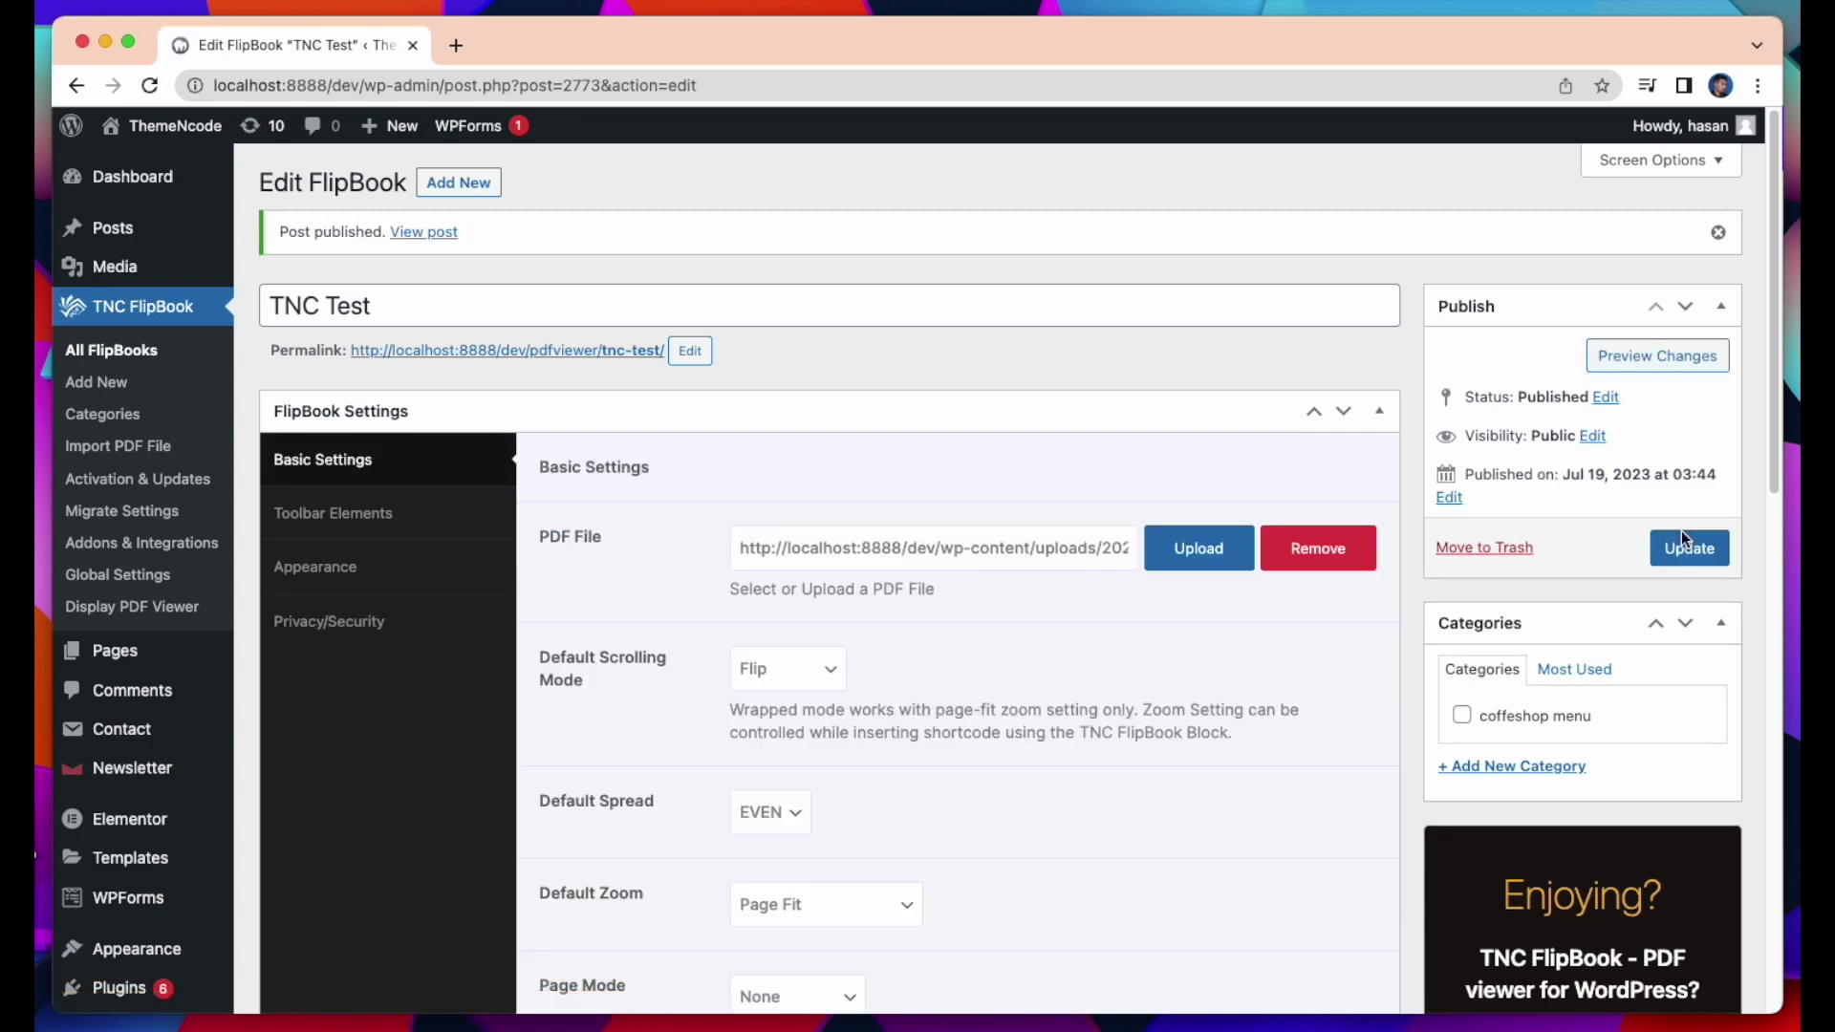
left_click(138, 352)
mouse_move(396, 497)
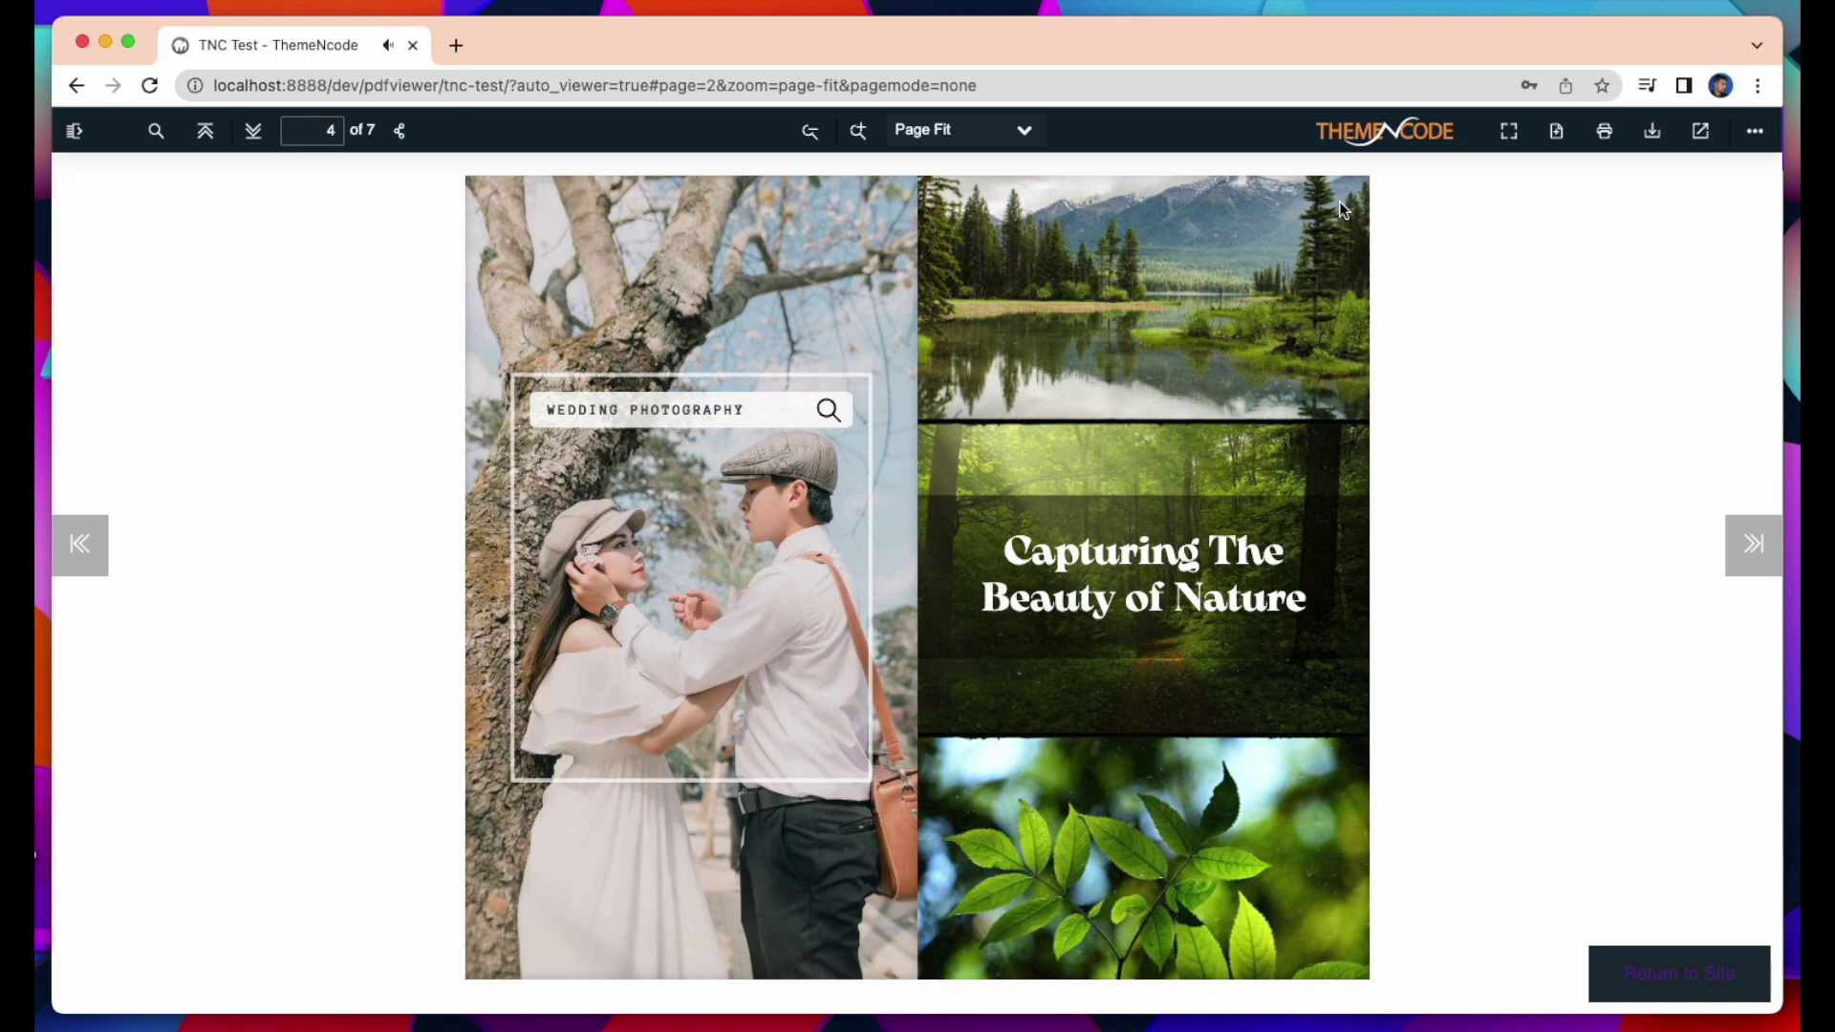
Step: Flip the TNC Test flipbook forward a spread, then back to page 3, the New Summer Collection spread
left_click(1351, 203)
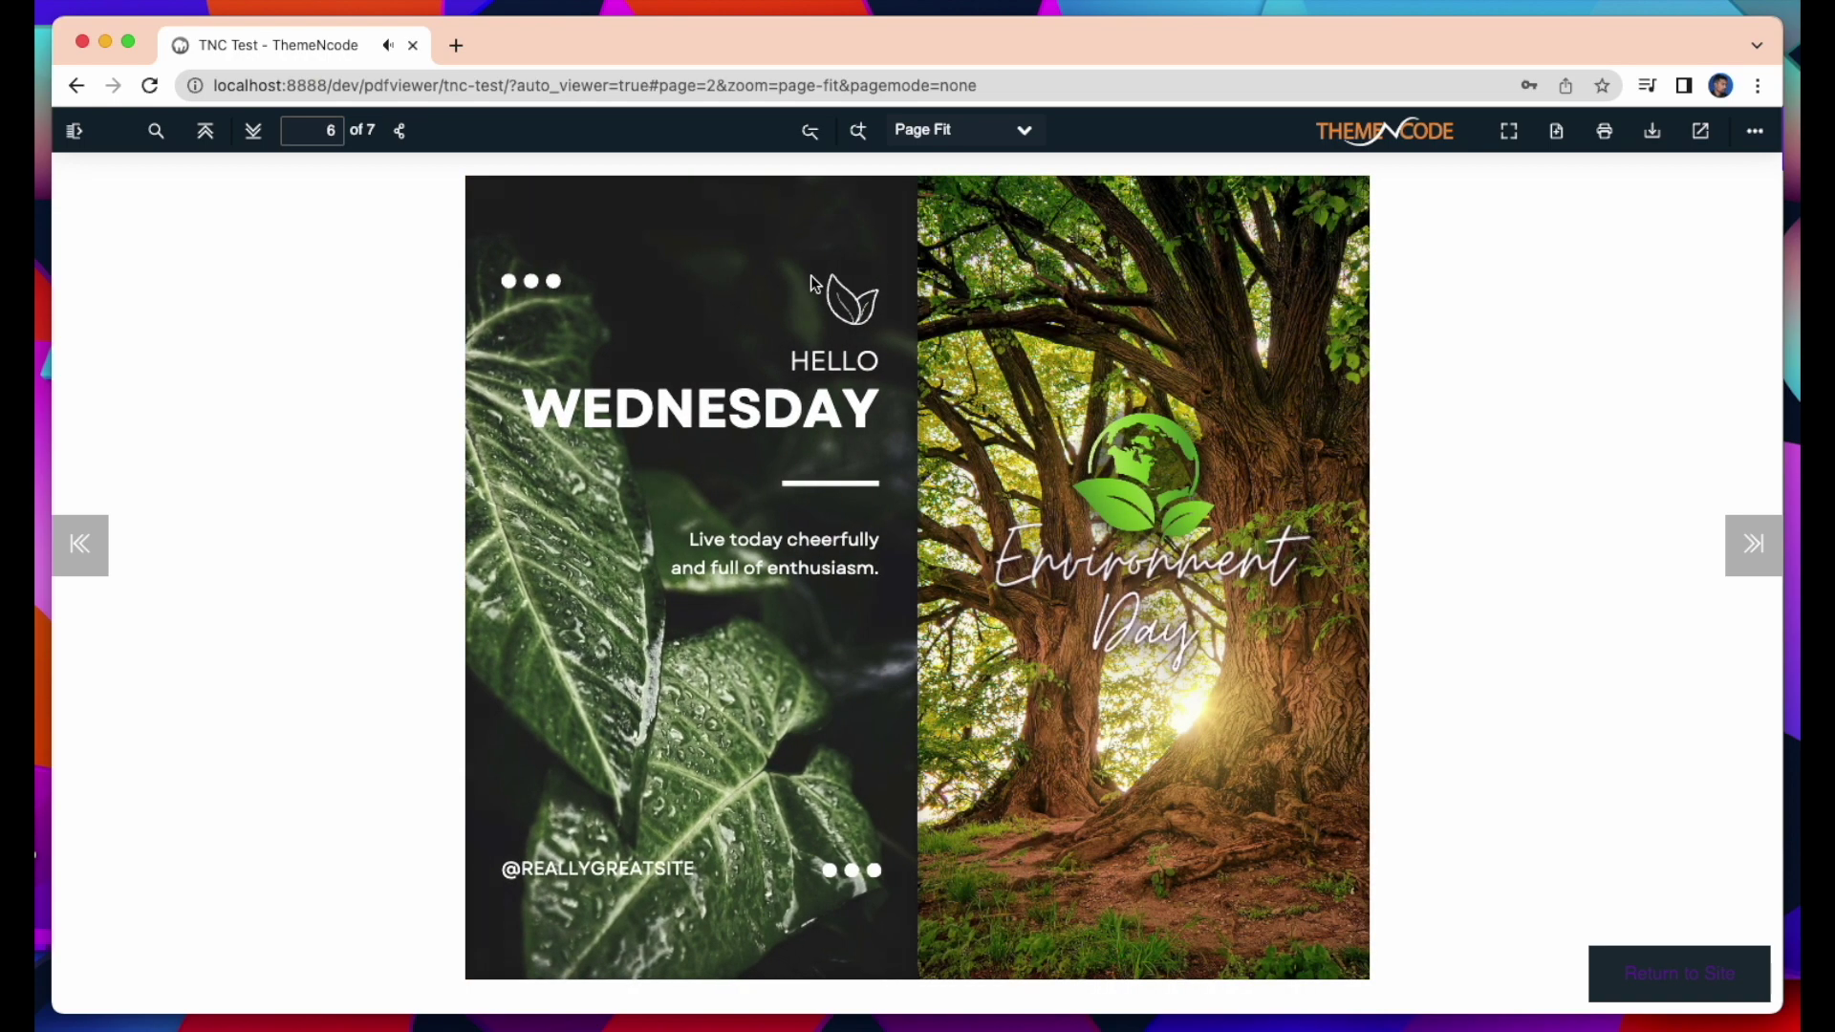
left_click(509, 201)
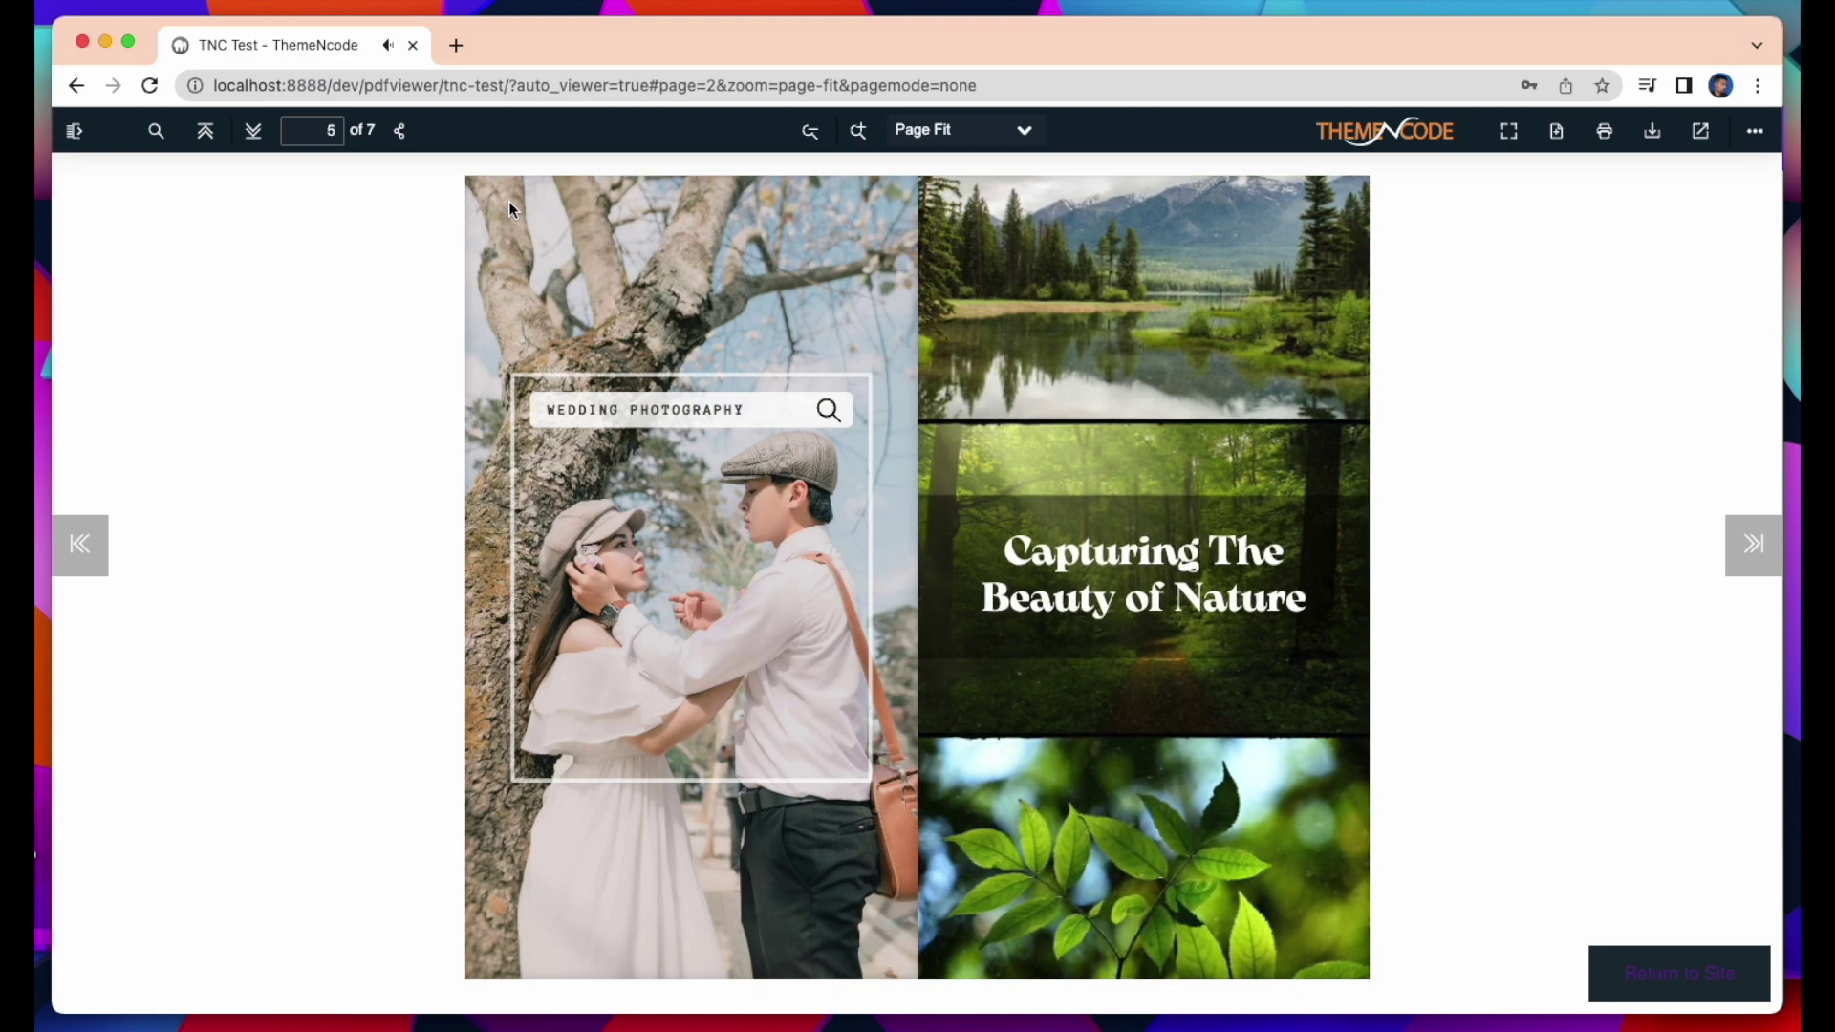
left_click(483, 197)
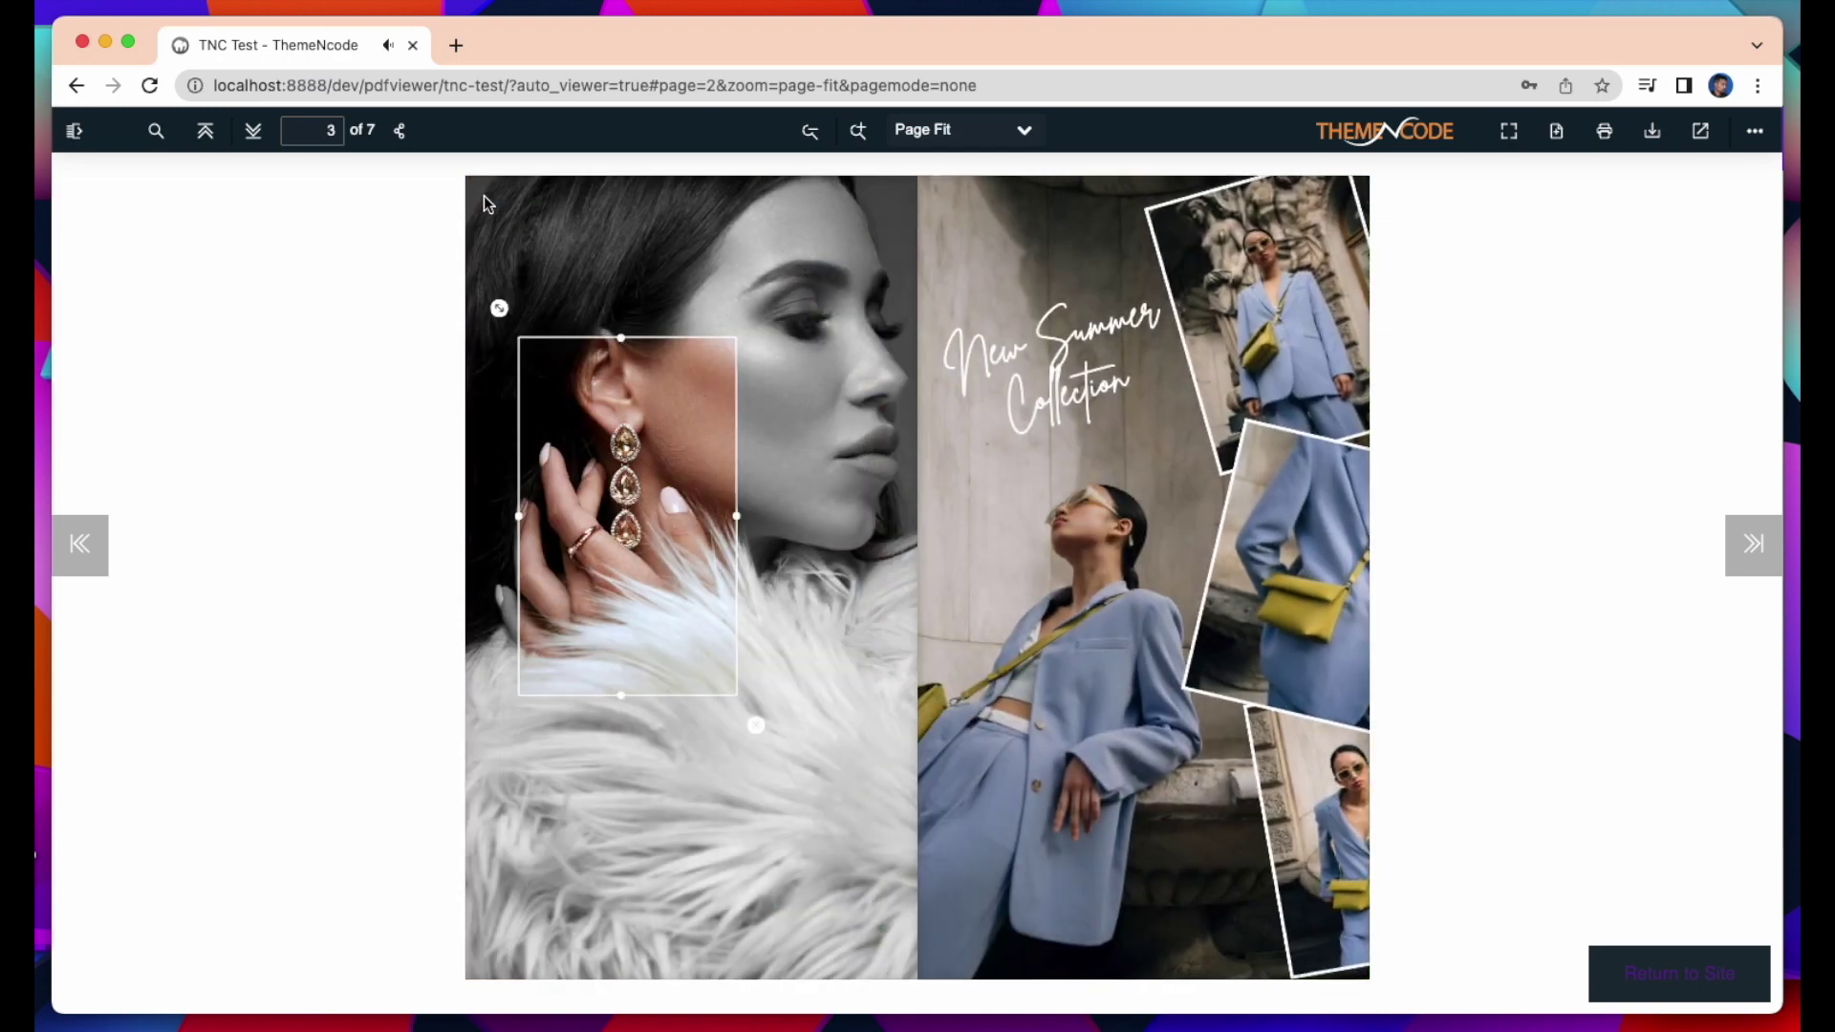